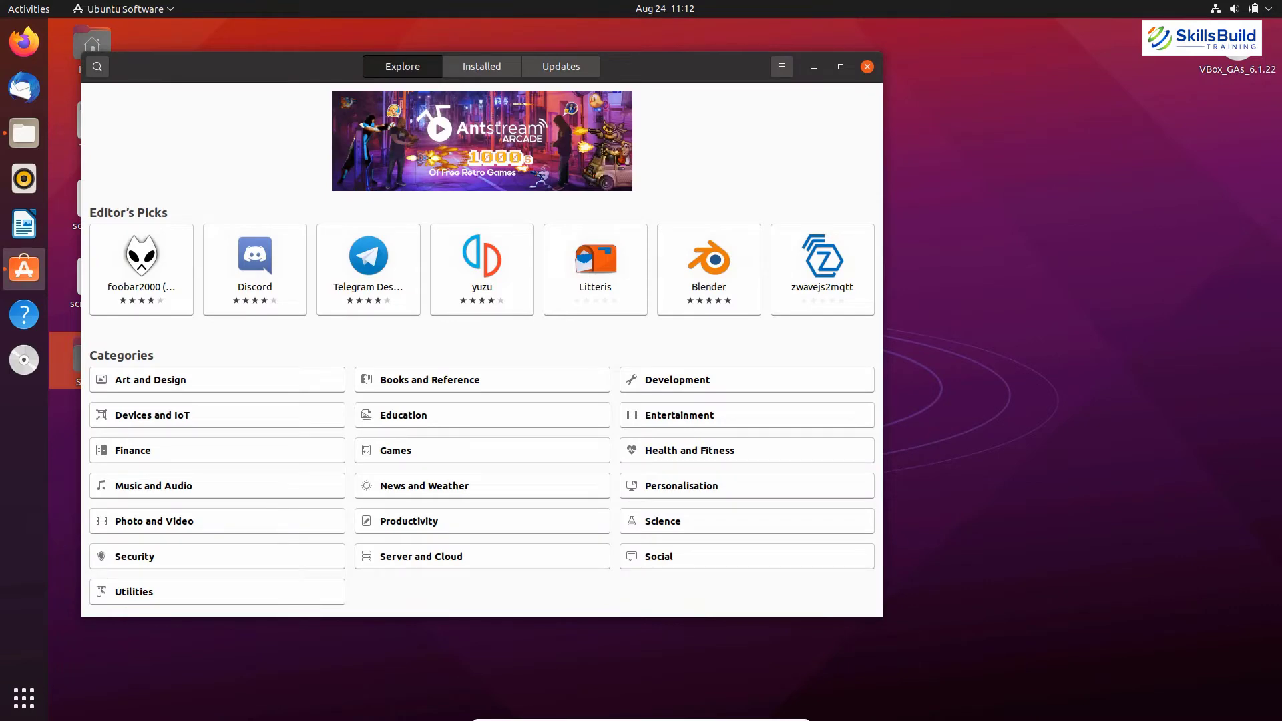
Search Ubuntu Software for vlc.
text(vlc)
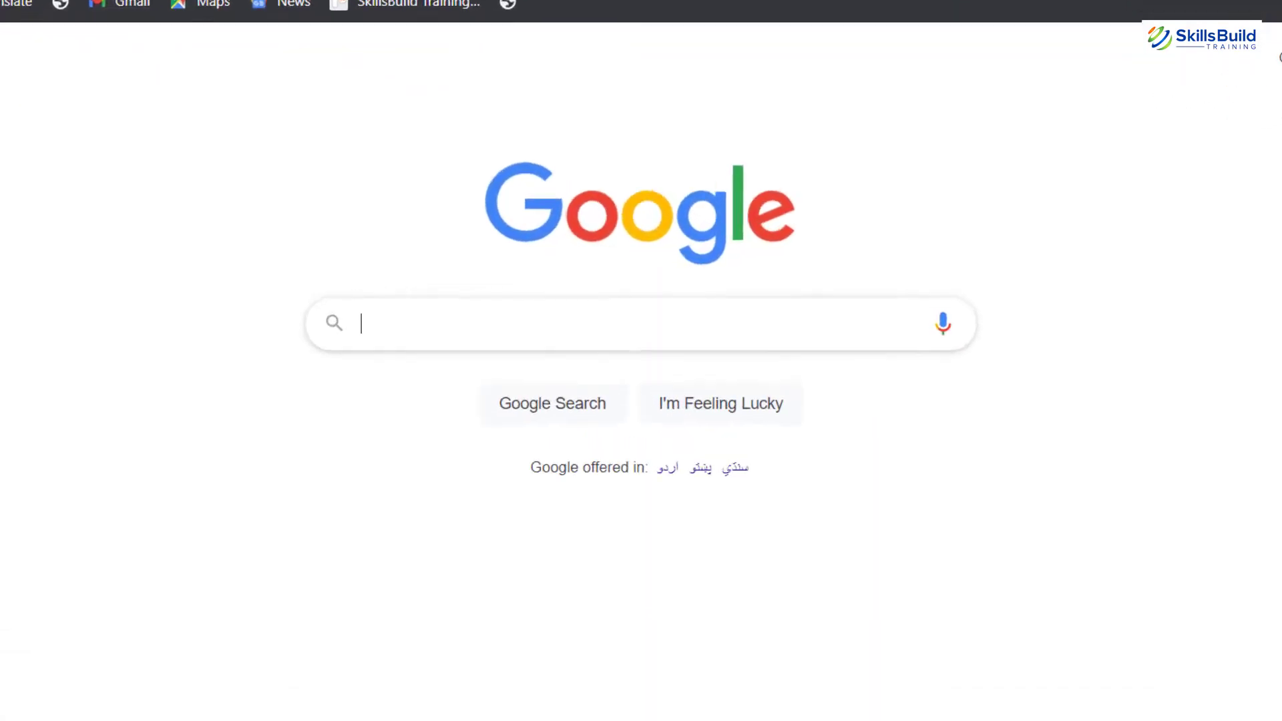
Google 'ubuntu 21.04 d' and start the Ubuntu 21.04 desktop download from ubuntu.com.
text(ubun)
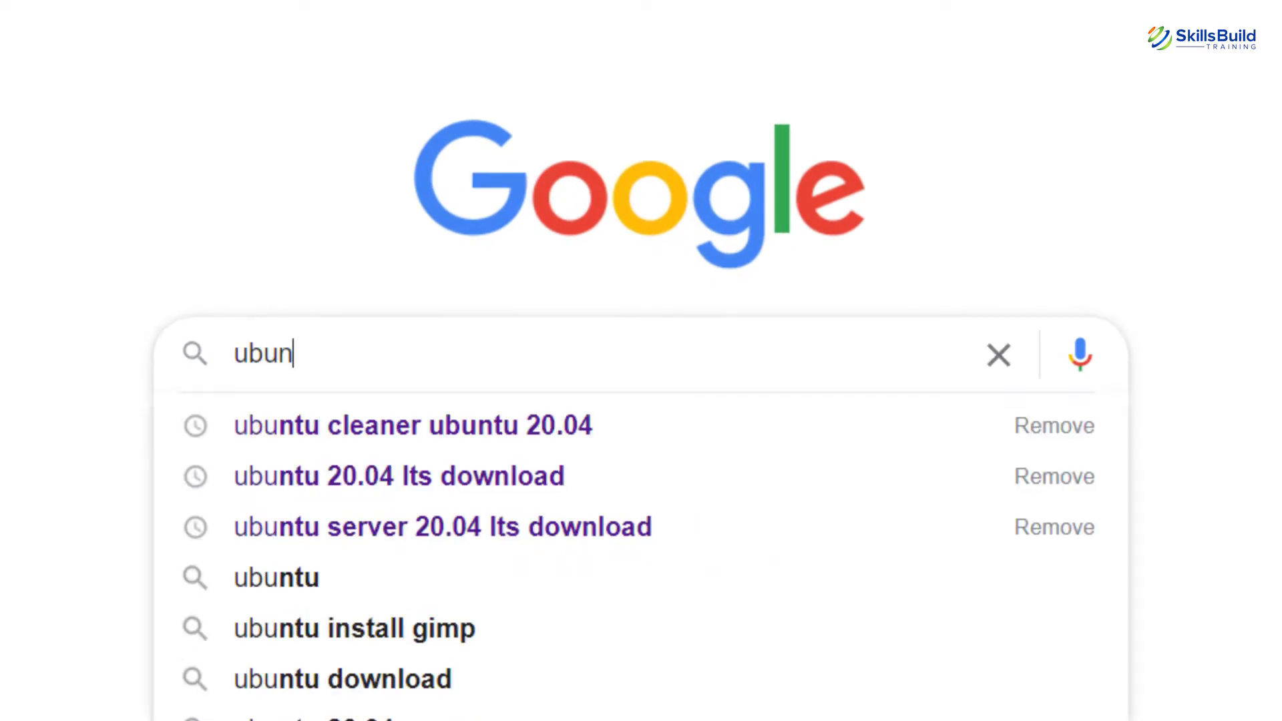
text(tu 21.)
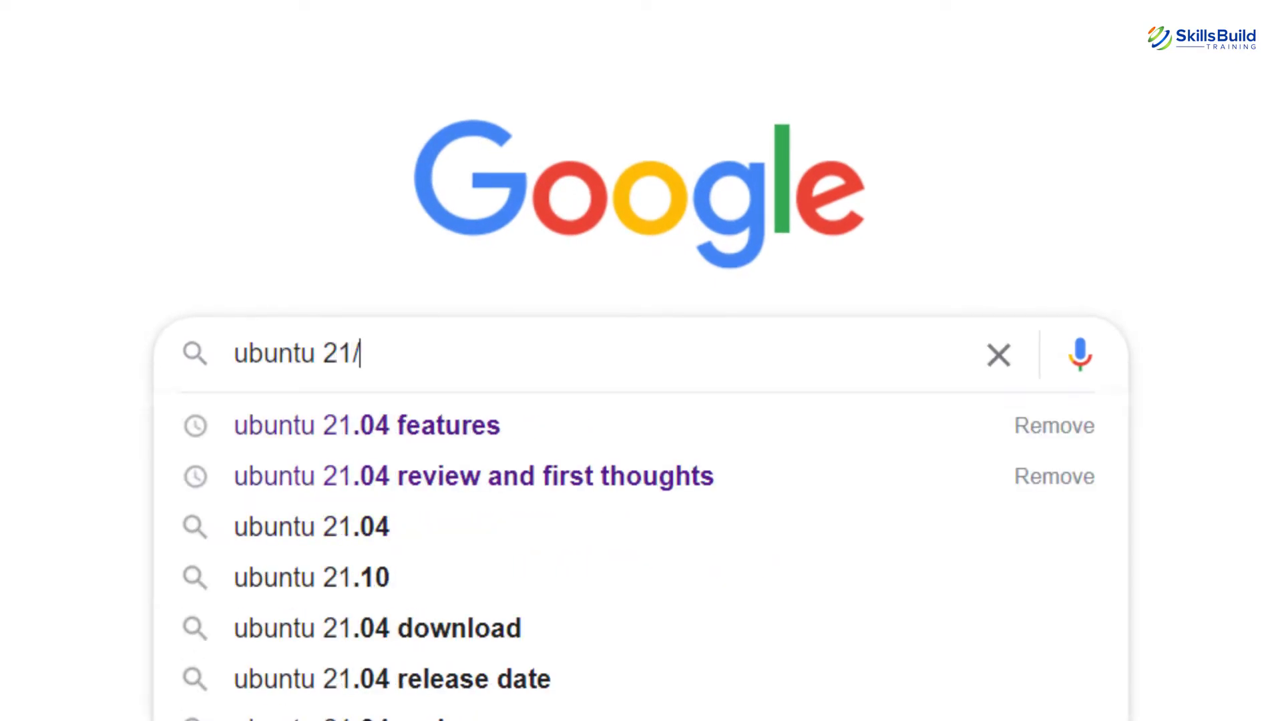
text(04 download)
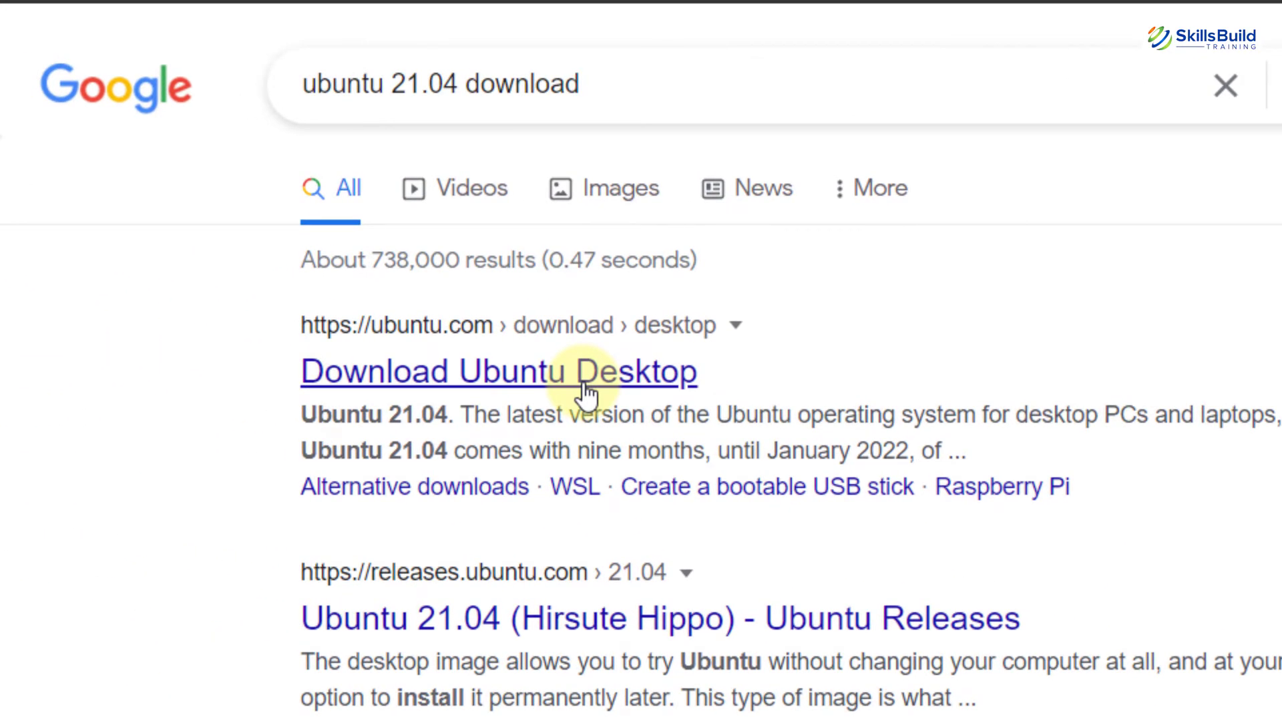
click(583, 389)
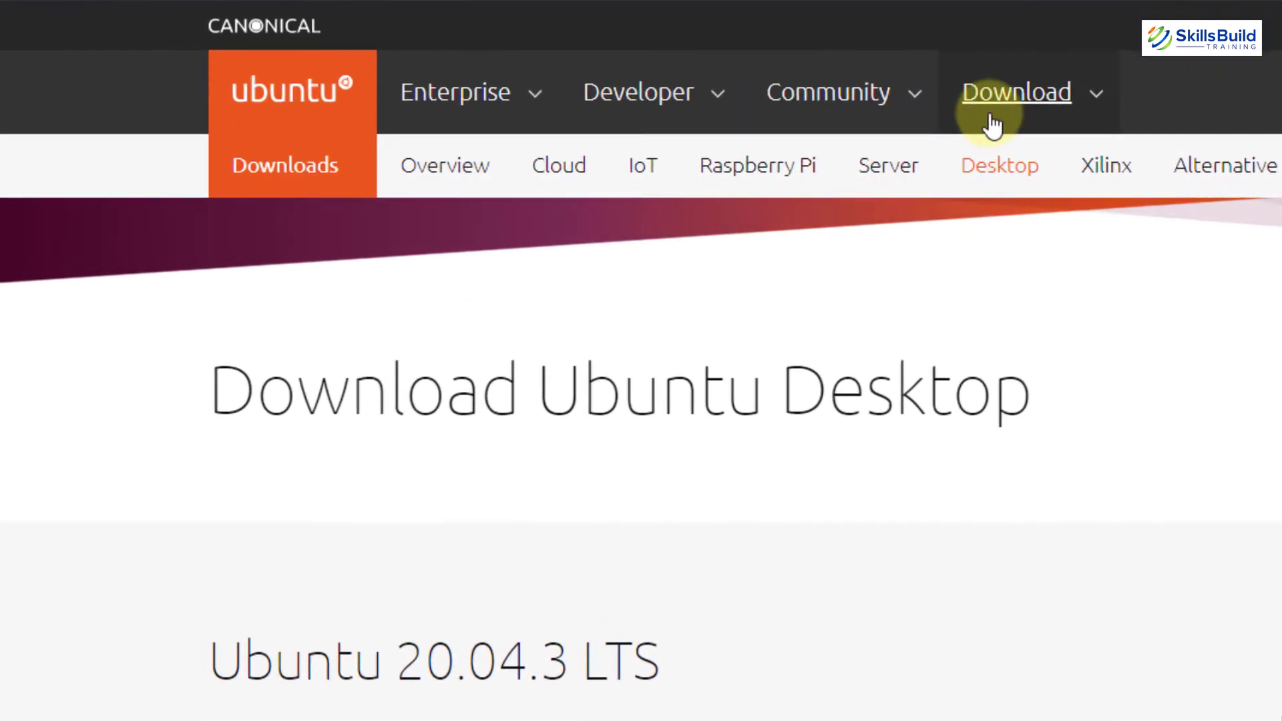
click(992, 117)
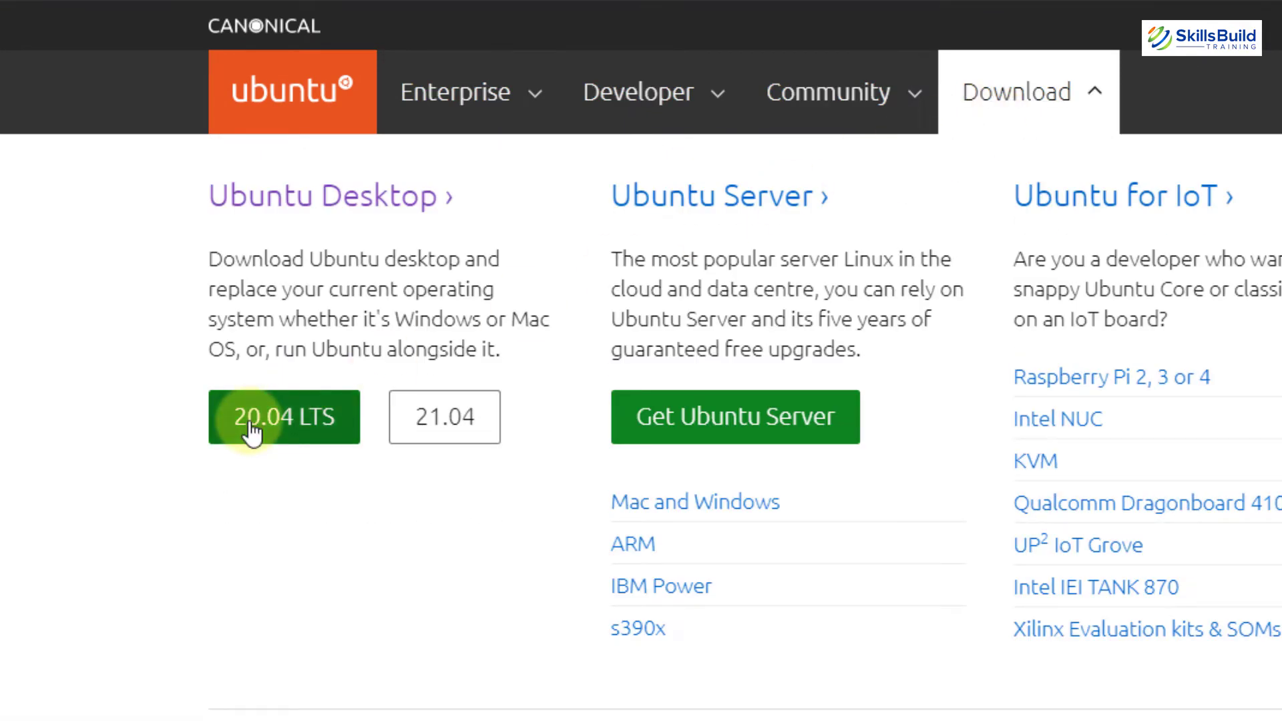
click(482, 444)
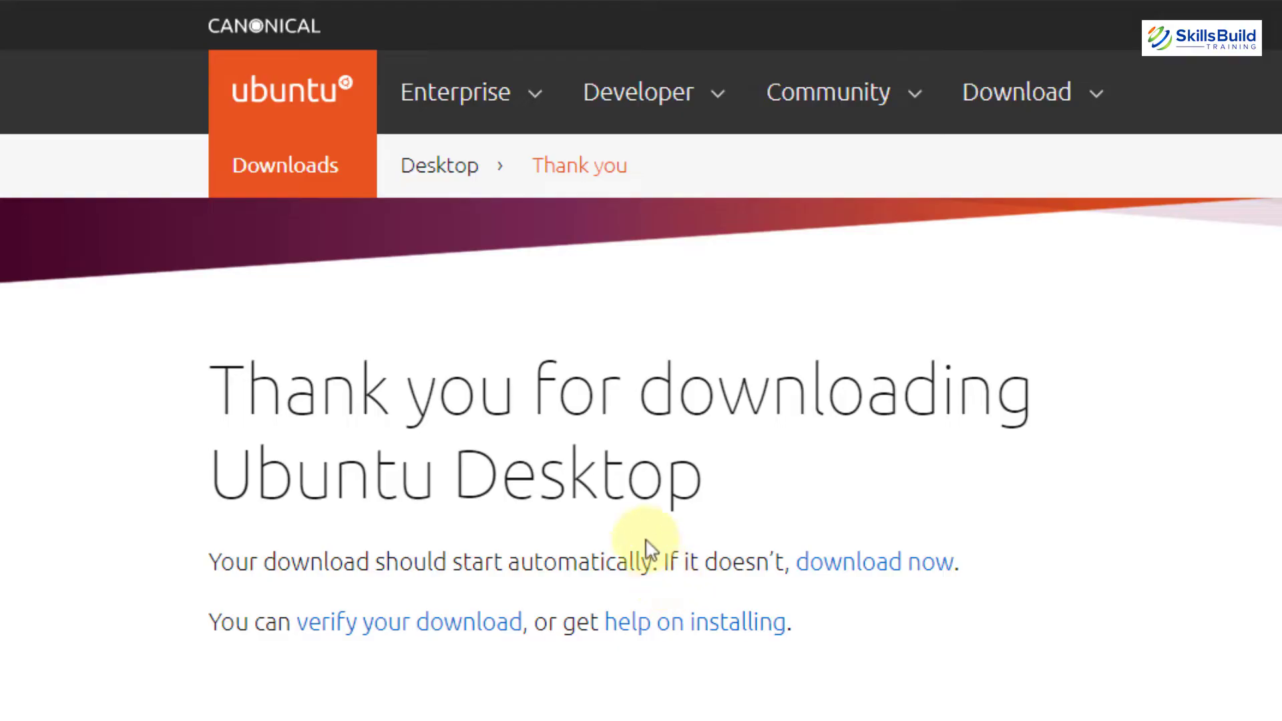
Return to the Download Ubuntu Desktop page, scroll through it, then minimise Chrome to the desktop.
click(437, 165)
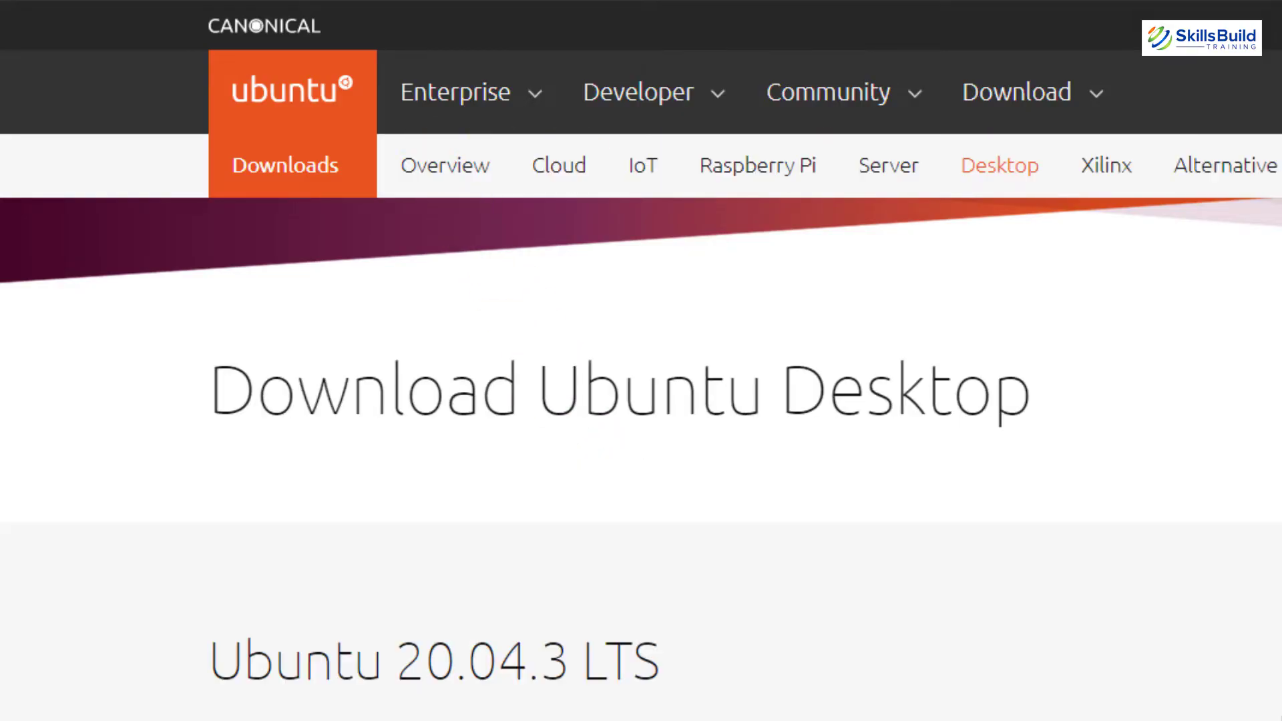
scroll(985, 178, down, 10)
scroll(641, 360, down, 3)
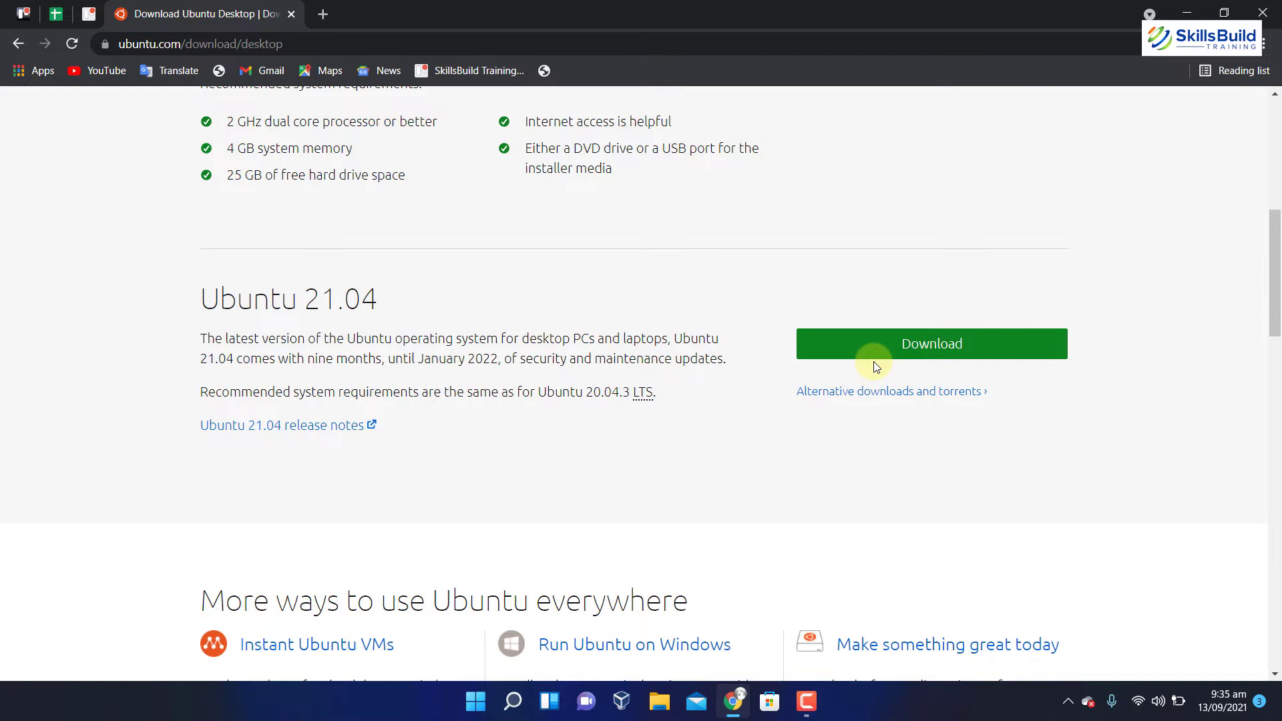
key(super+d)
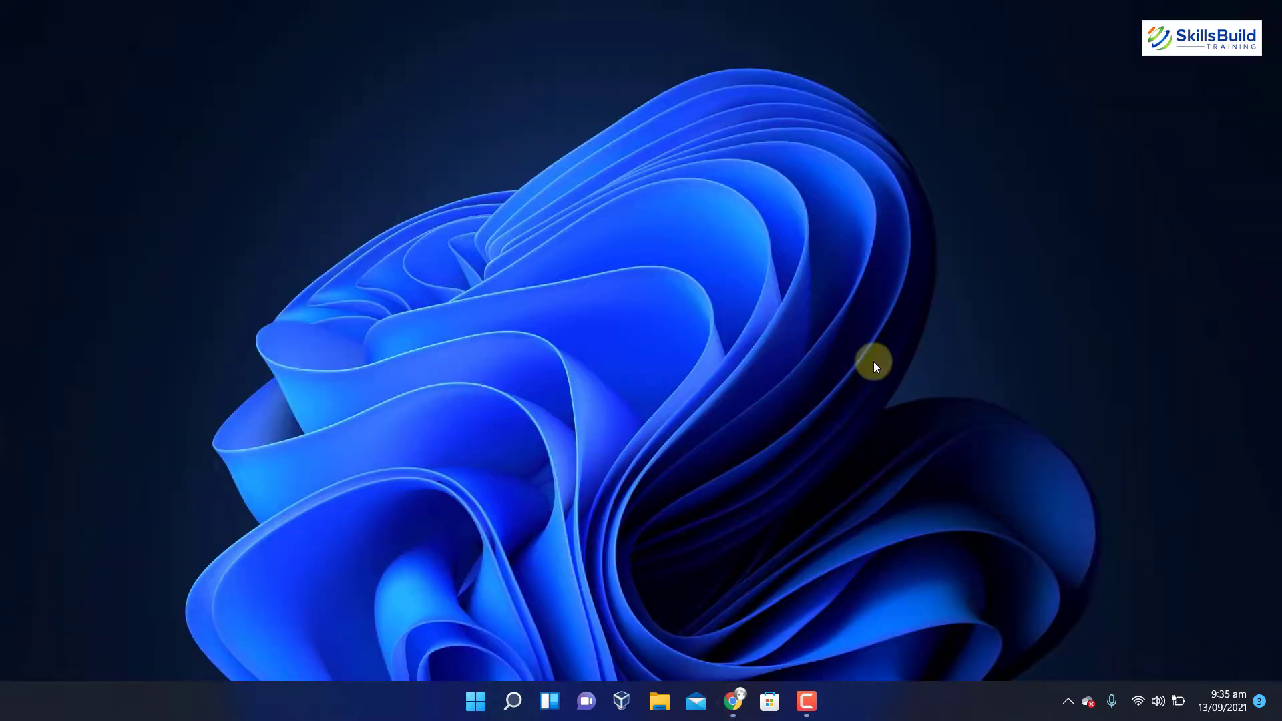
In VirtualBox Manager, start a new virtual machine named 'Ubuntu 21.04'.
click(623, 687)
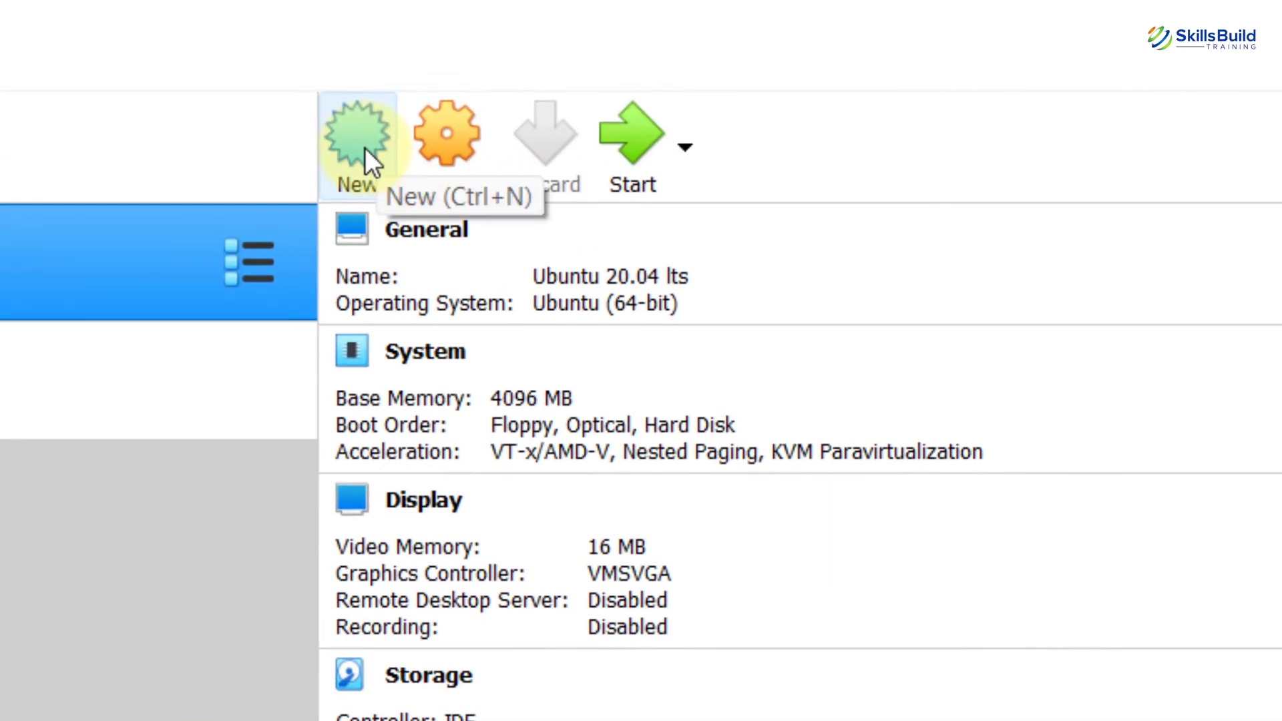
click(365, 147)
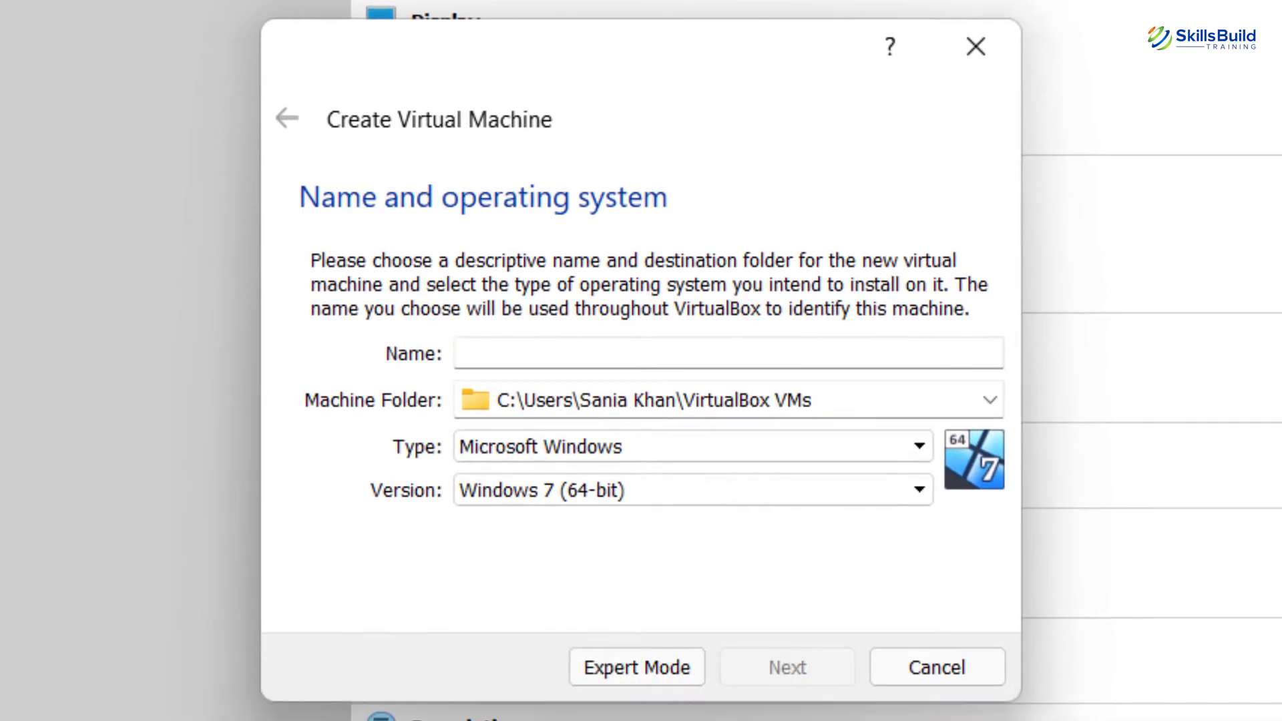
text(Ub)
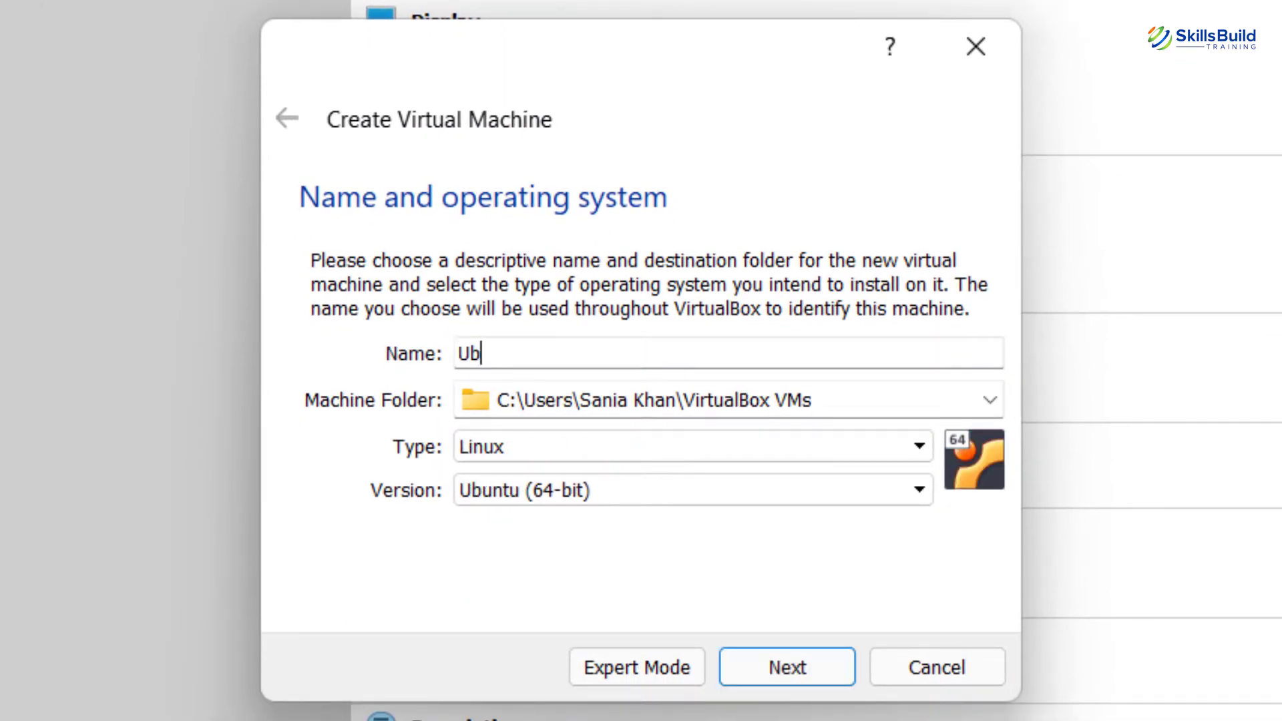
text(untu 21.04)
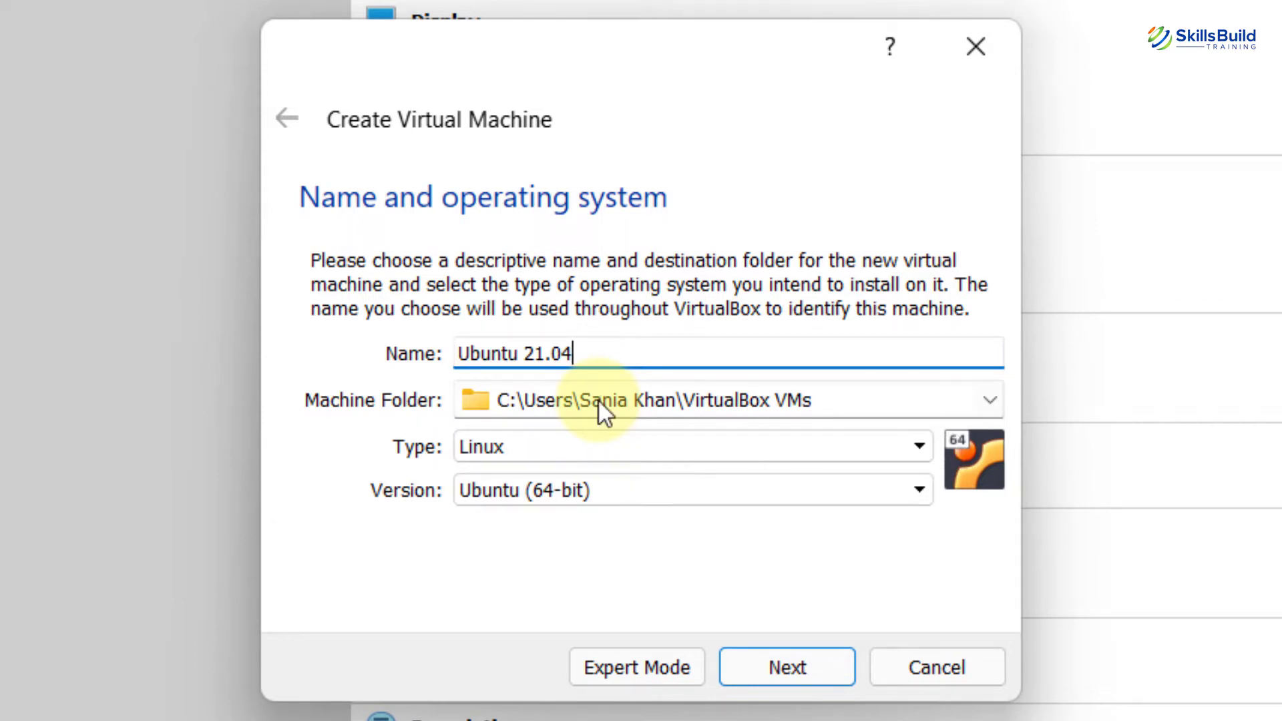
Set the machine folder to D:\Virtual Machines and continue to the memory size step.
click(988, 398)
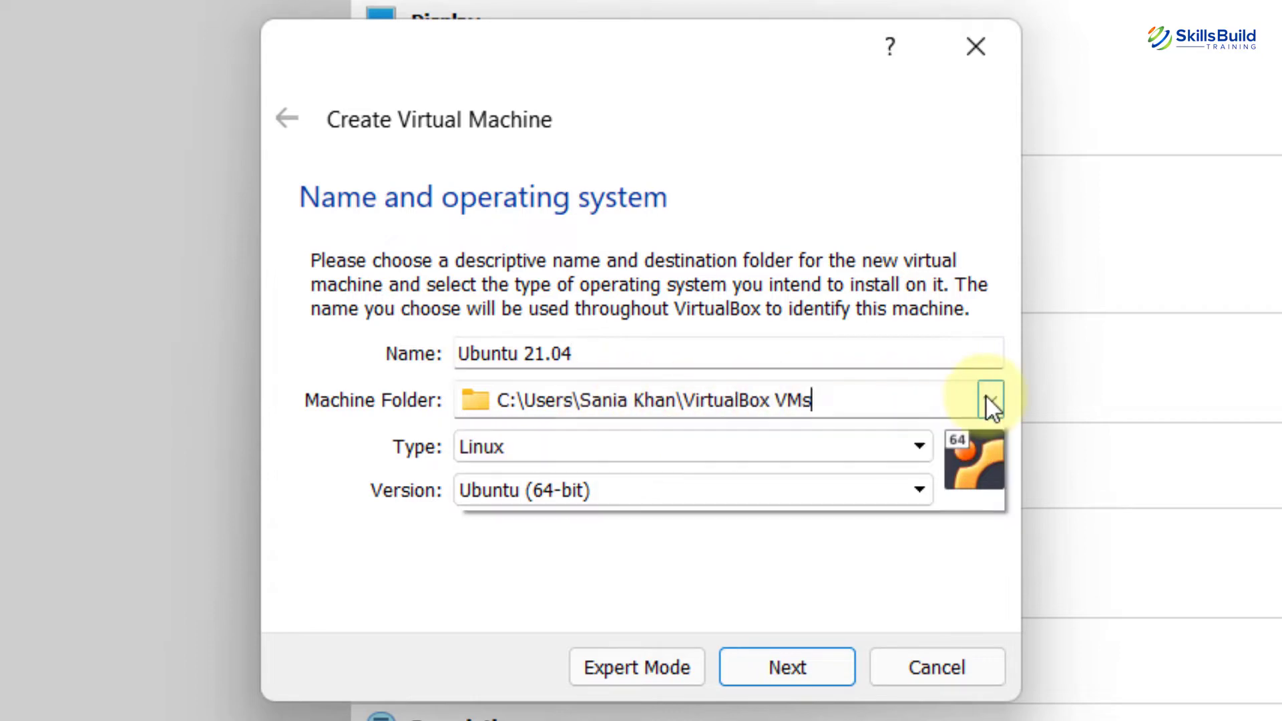
click(785, 454)
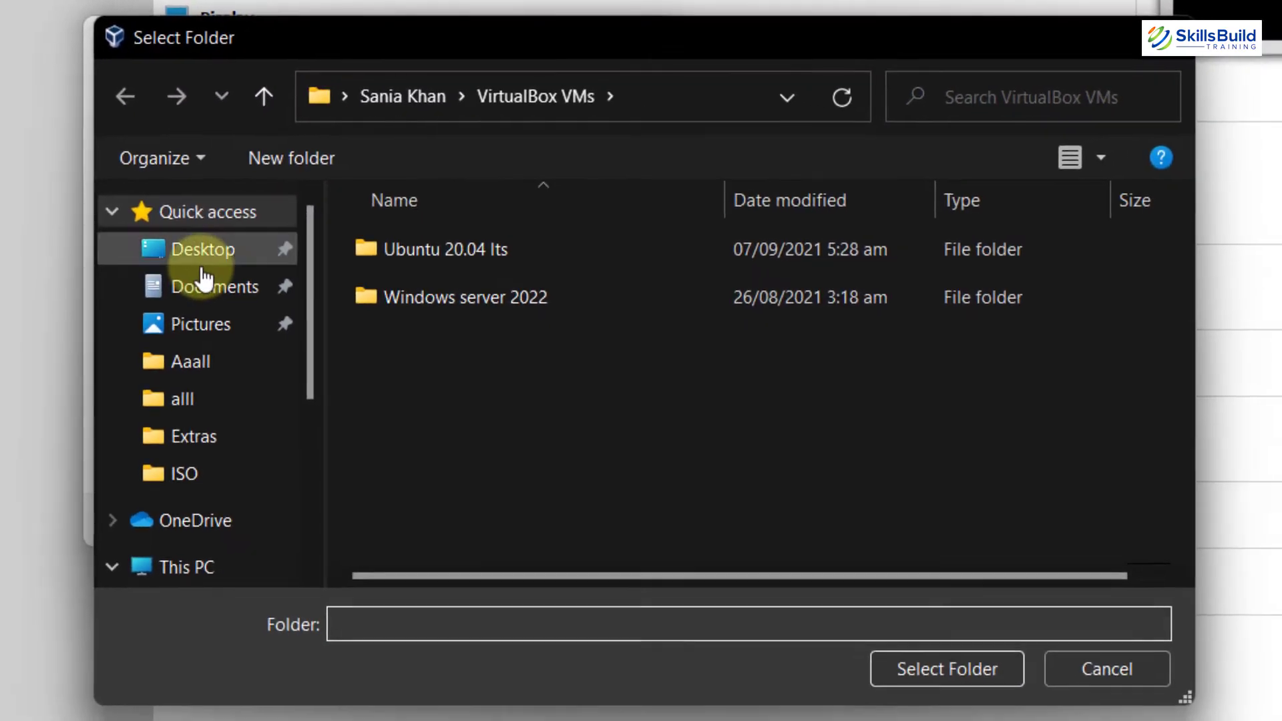
click(222, 561)
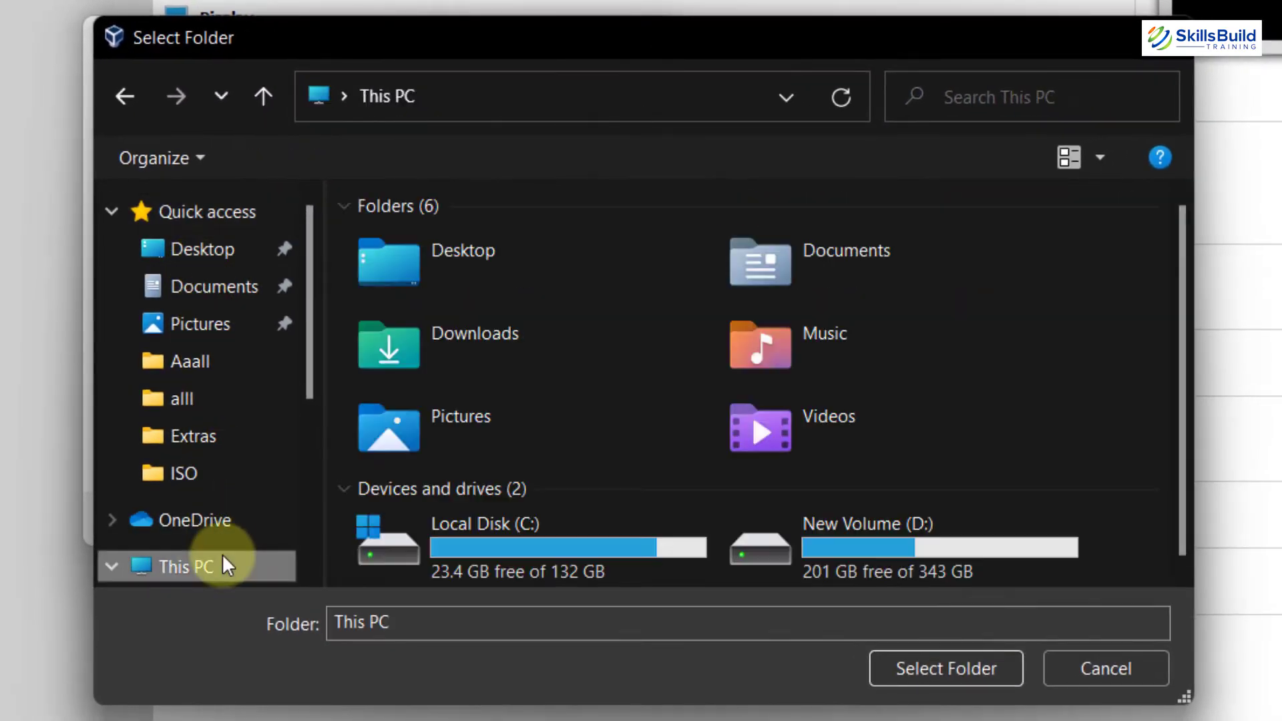
double_click(795, 576)
drag(1184, 248, 1125, 432)
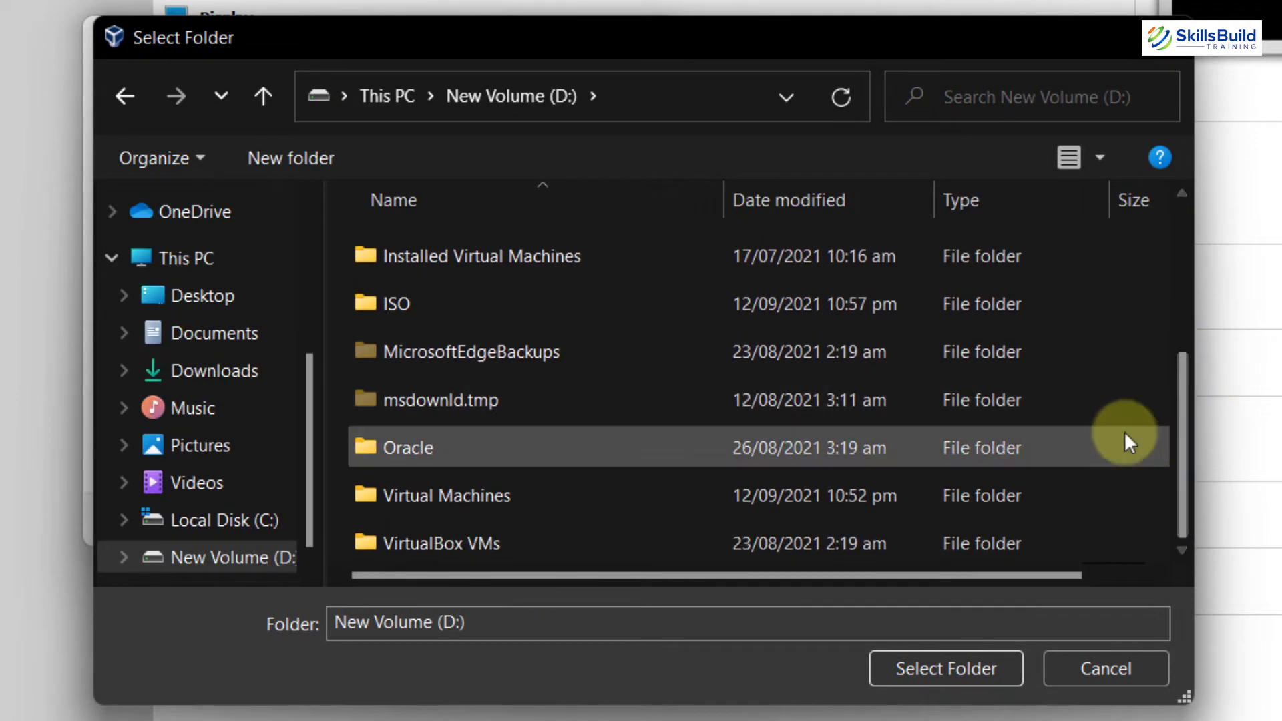
double_click(598, 498)
click(946, 668)
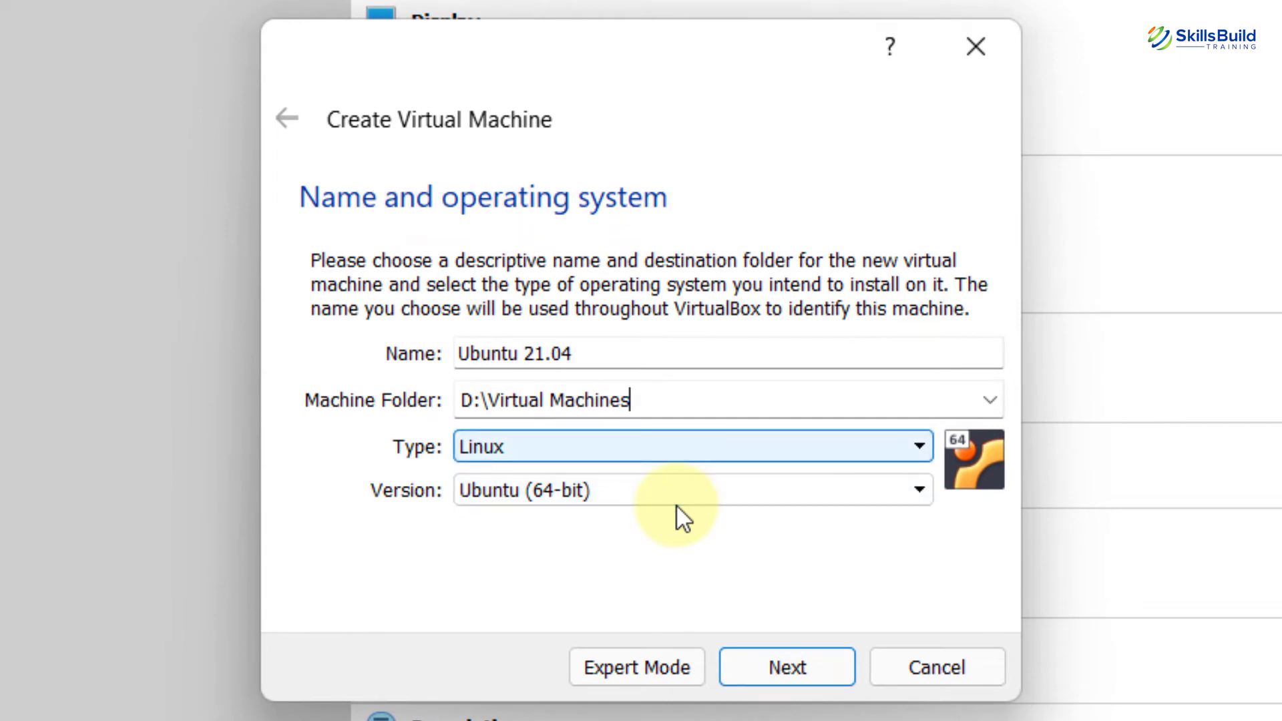
click(807, 659)
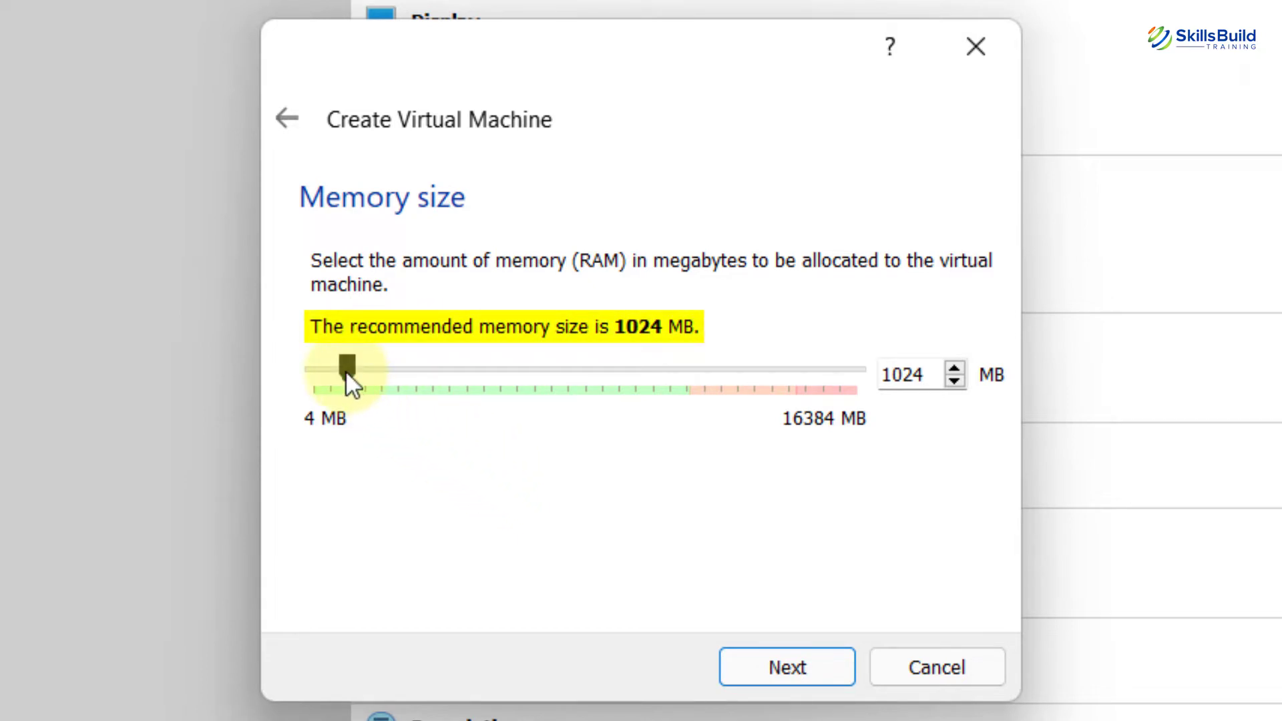
Give the machine 9079 MB memory and a new dynamically allocated VDI hard disk.
drag(346, 371, 614, 386)
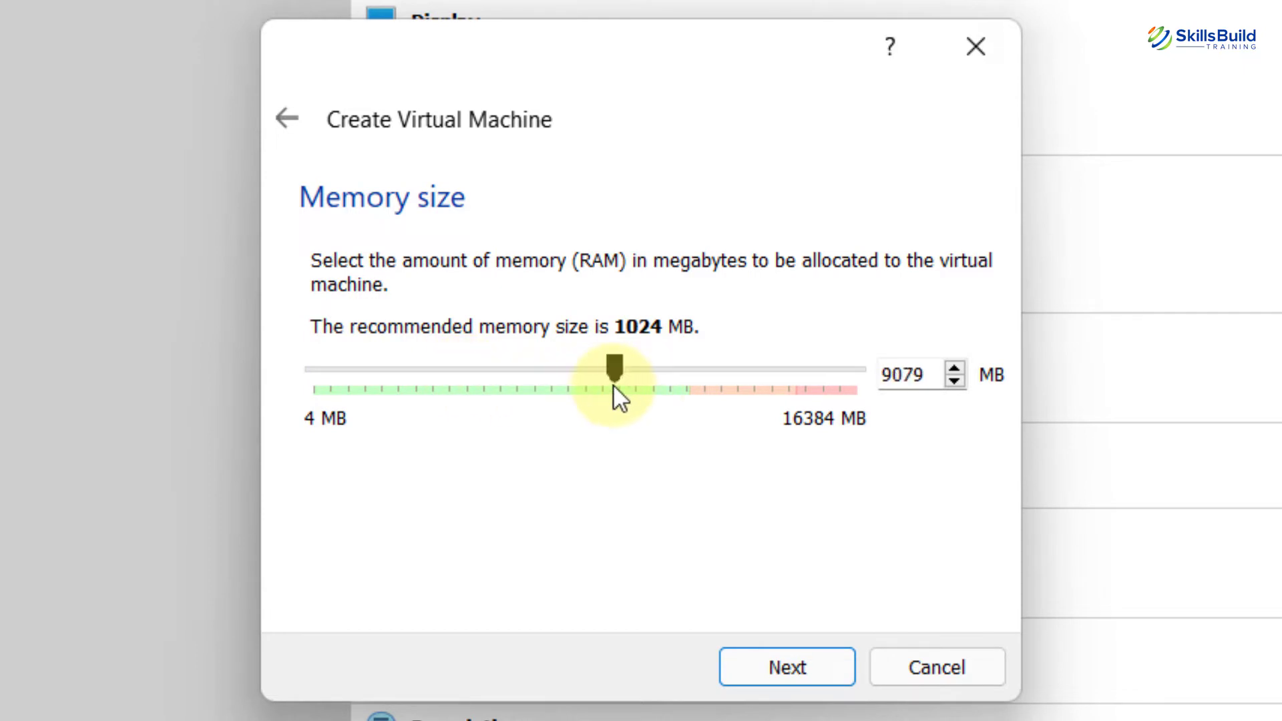
click(812, 659)
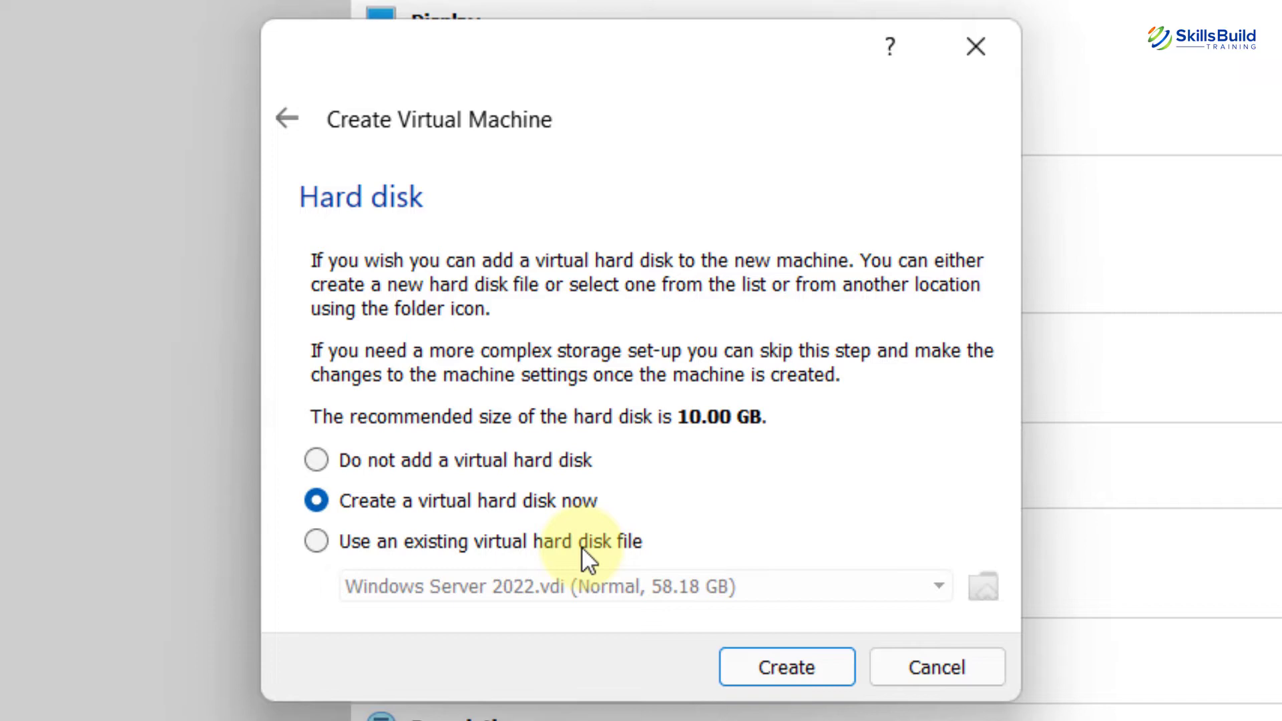
click(779, 661)
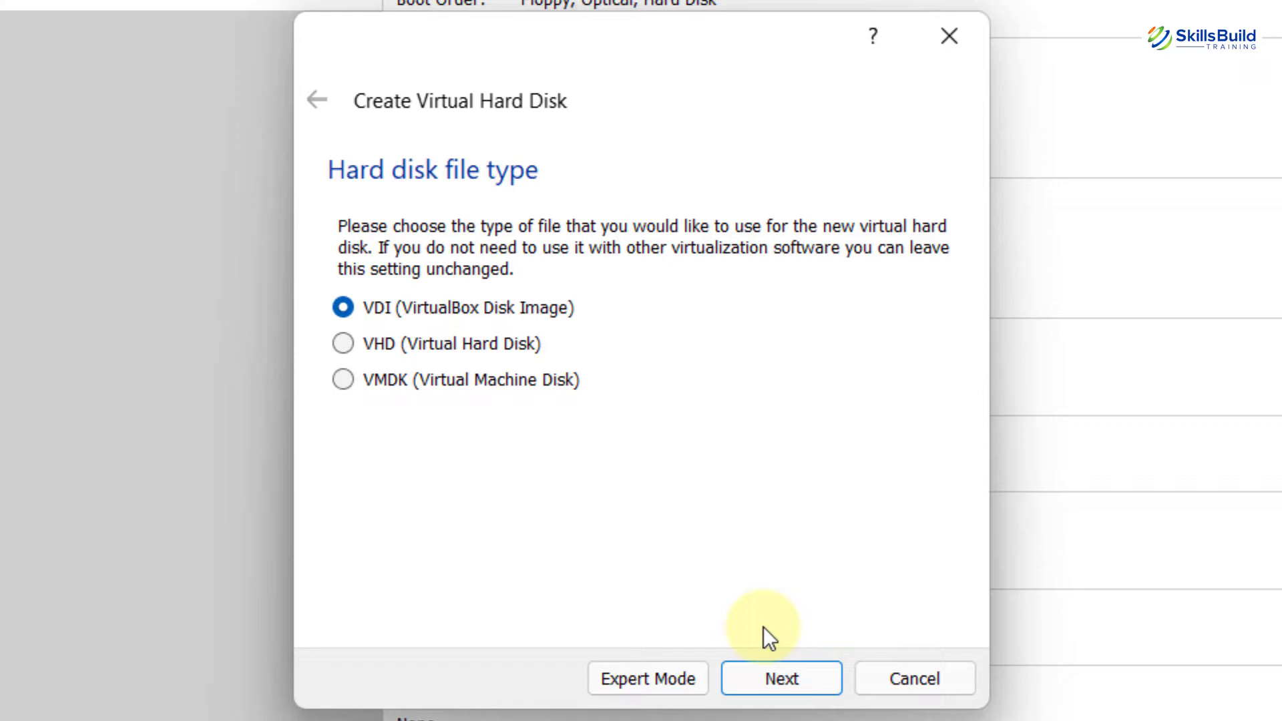
click(795, 678)
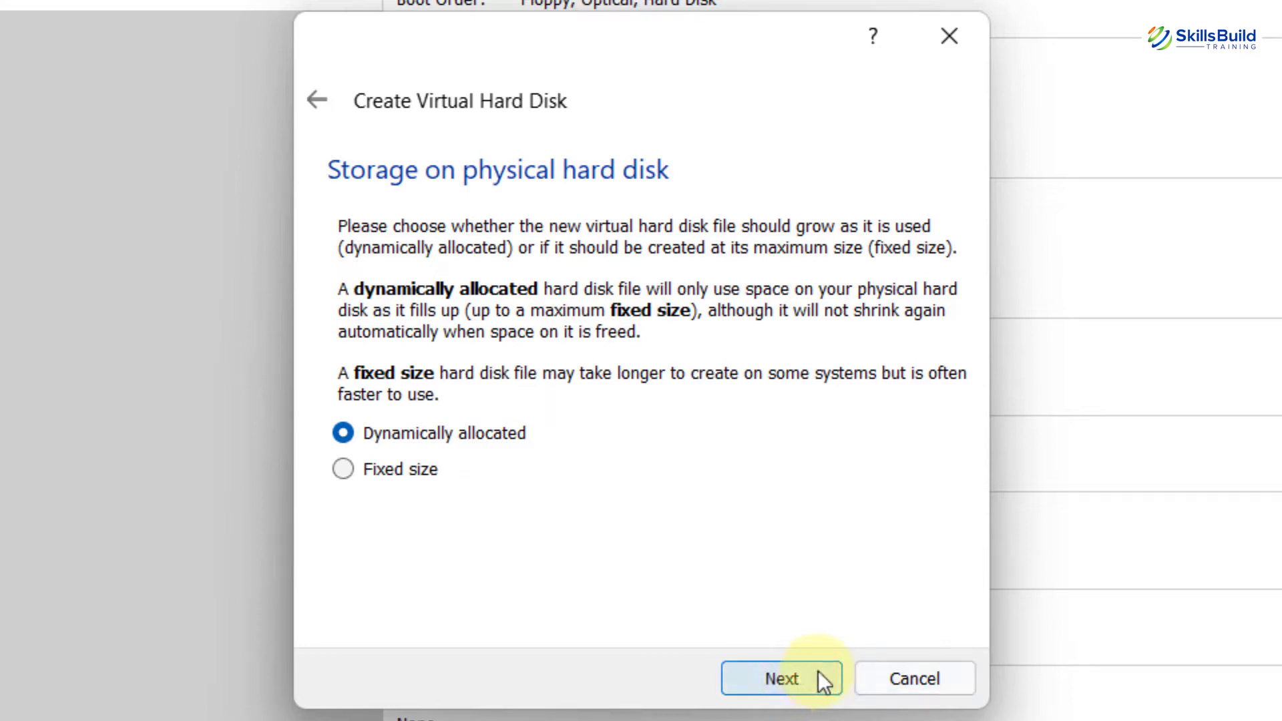
click(815, 677)
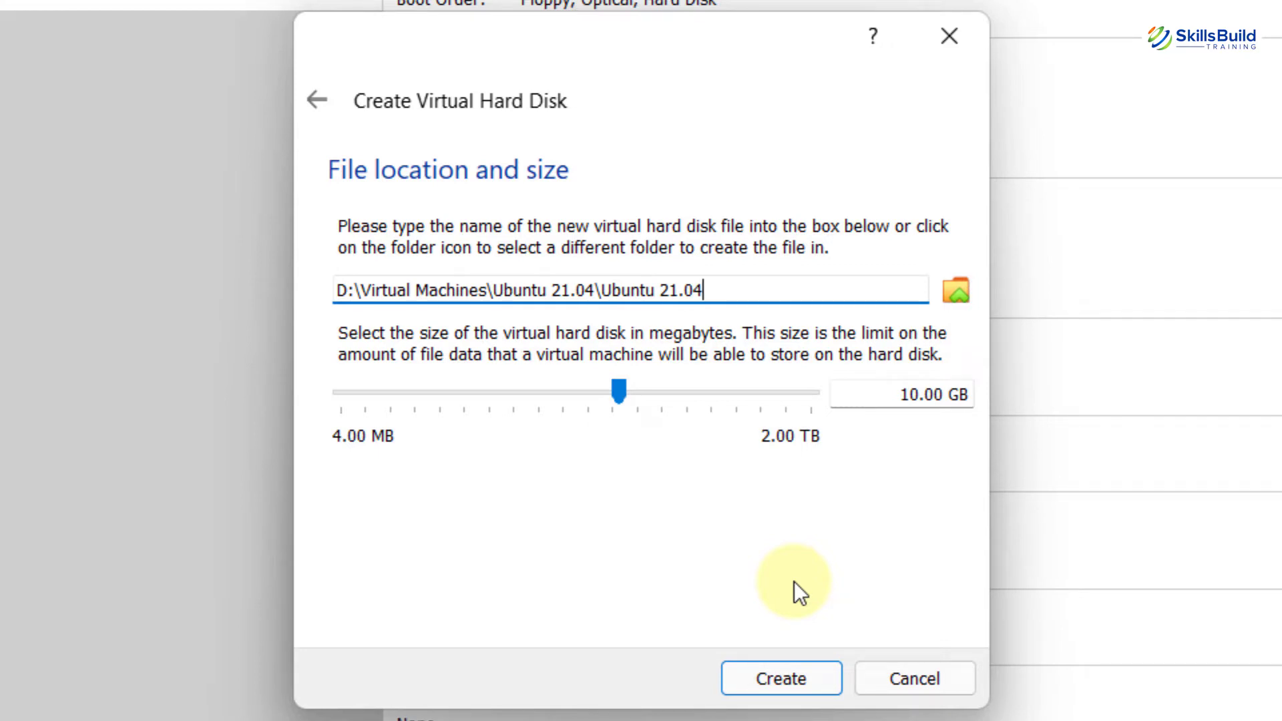
Size the virtual disk to about 39 GB and create the machine.
click(619, 390)
drag(619, 391, 668, 402)
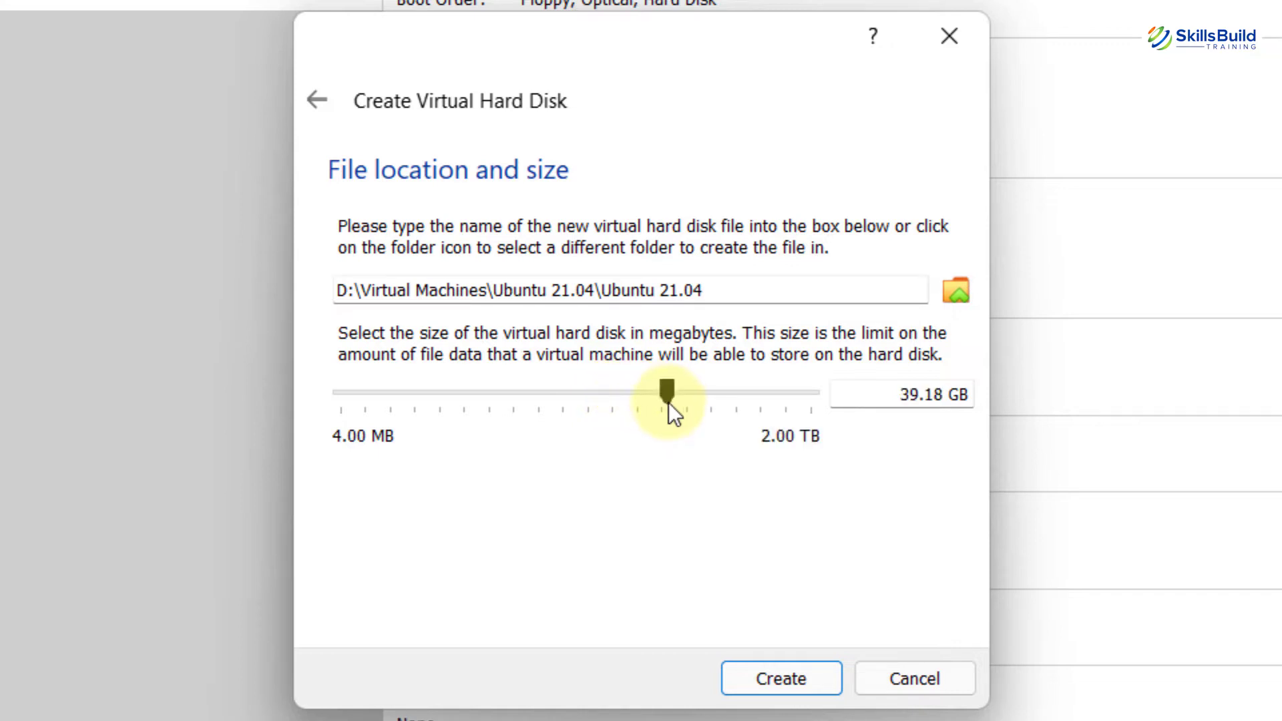
click(803, 670)
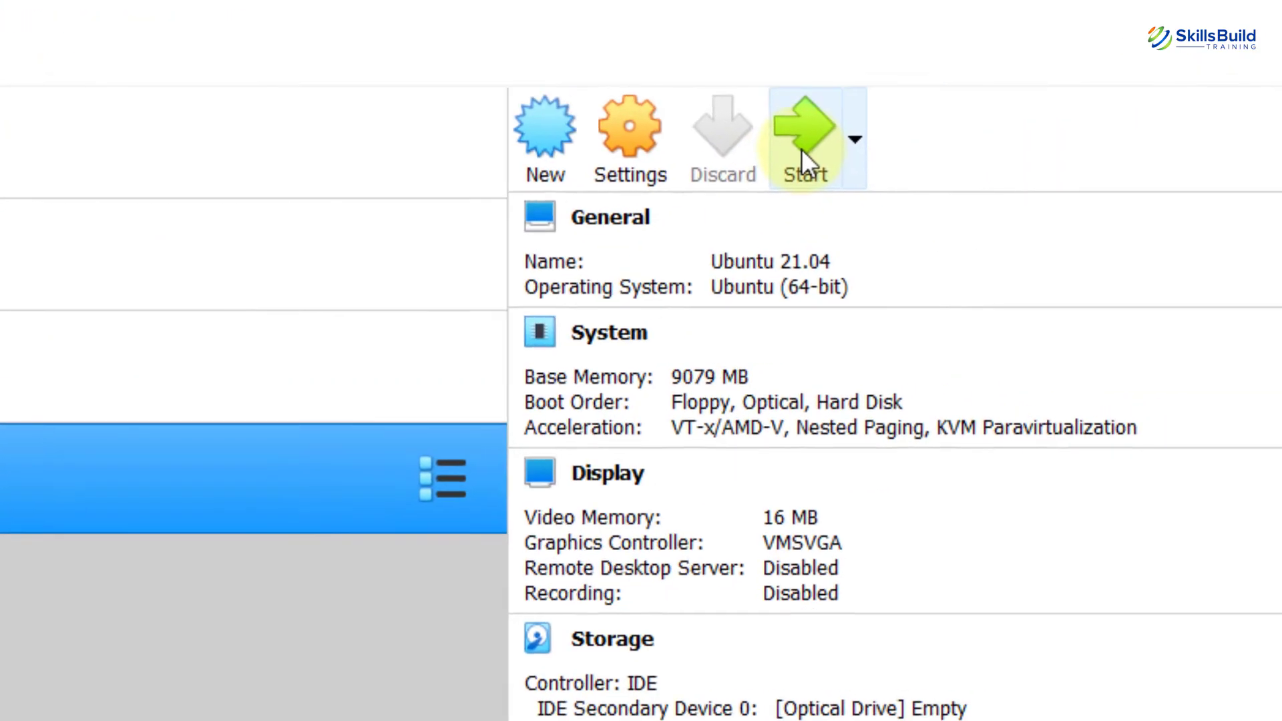
Start the VM and browse to the D:\ISO folder to add a disk image.
click(1272, 128)
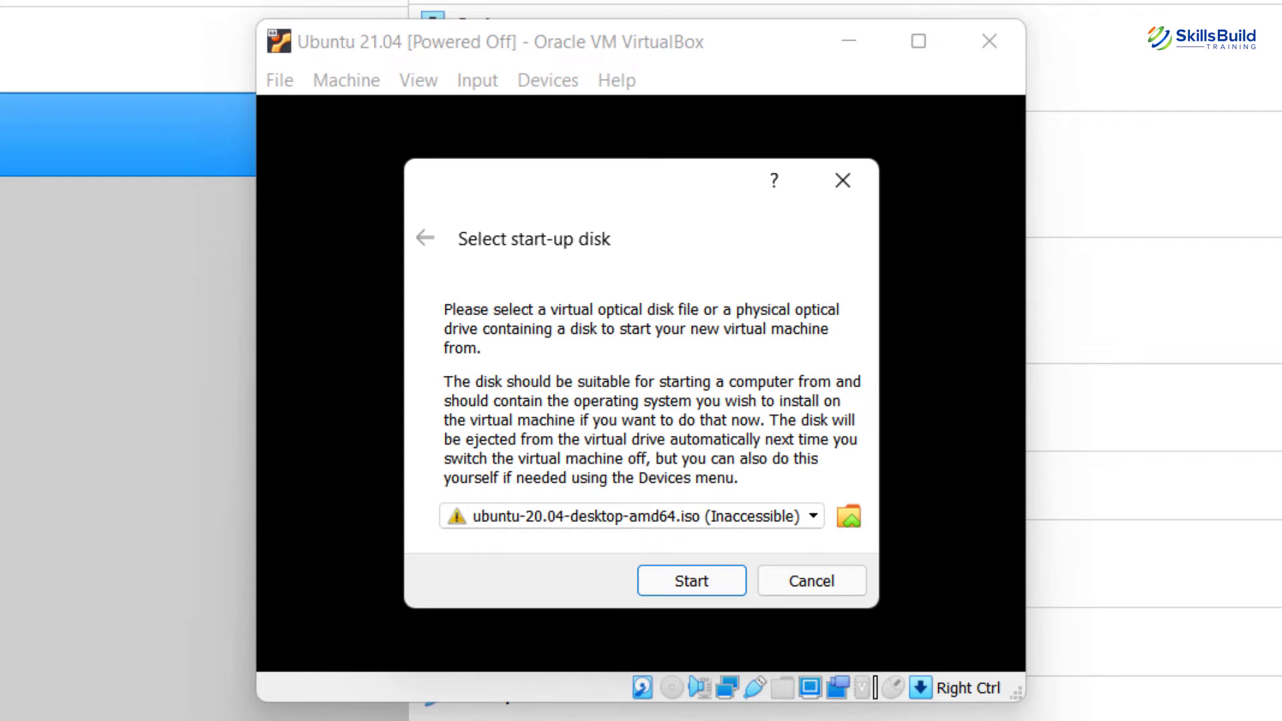
click(849, 516)
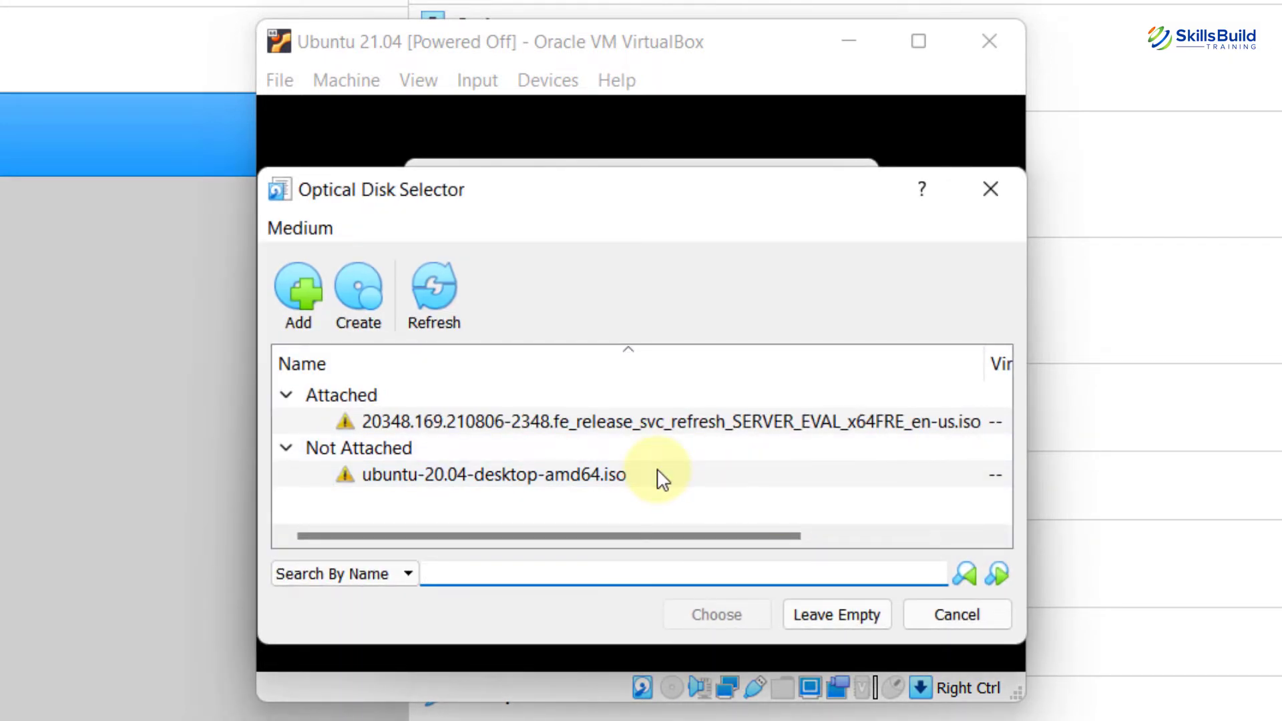
click(295, 288)
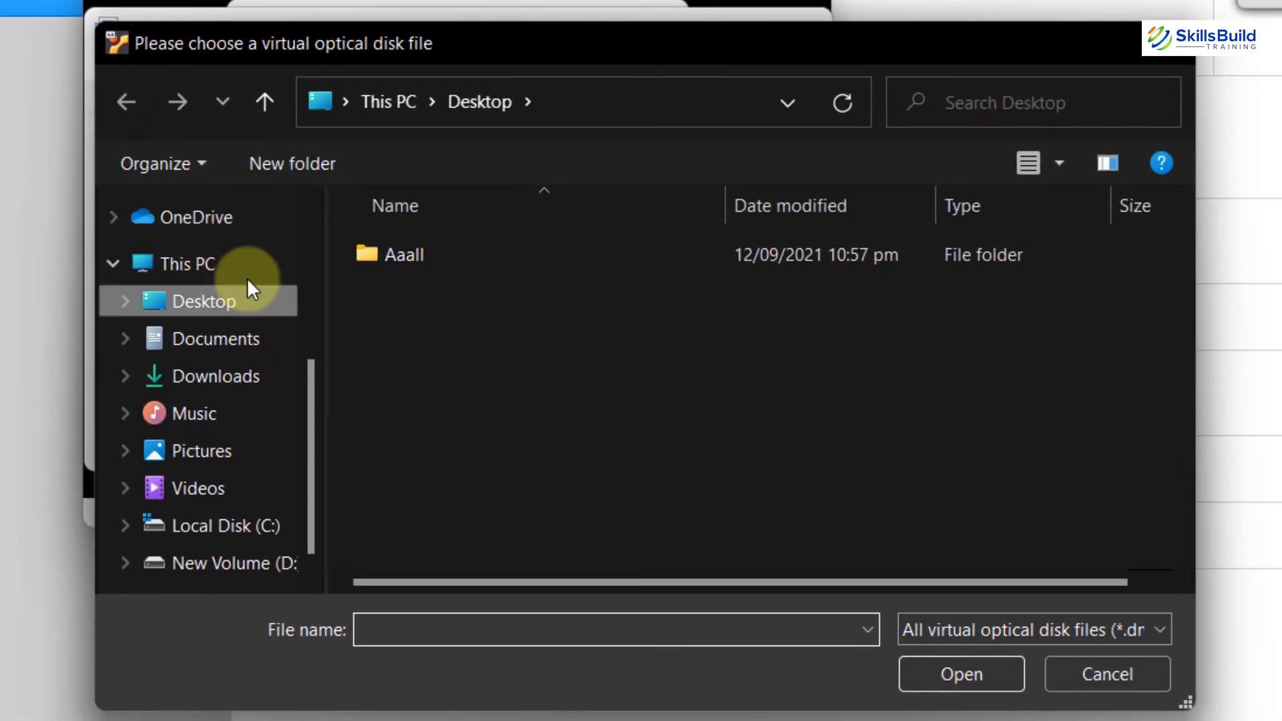
click(246, 563)
scroll(1162, 267, down, 3)
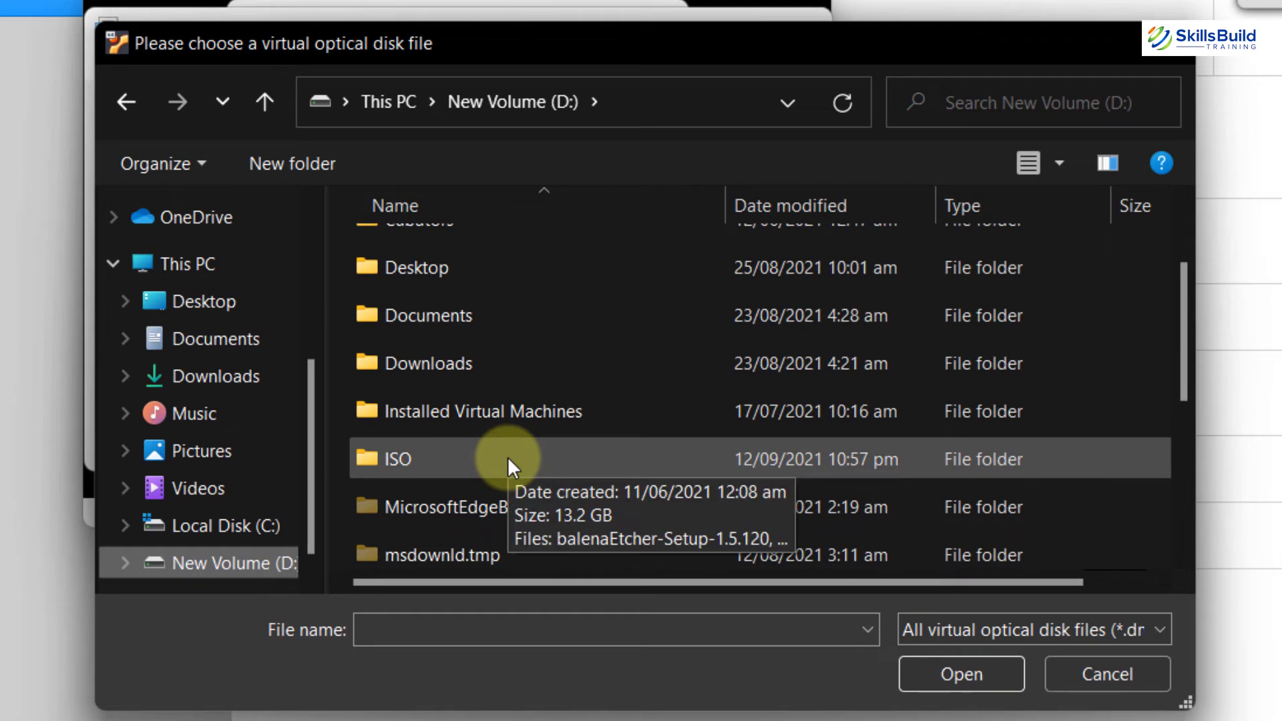
double_click(508, 459)
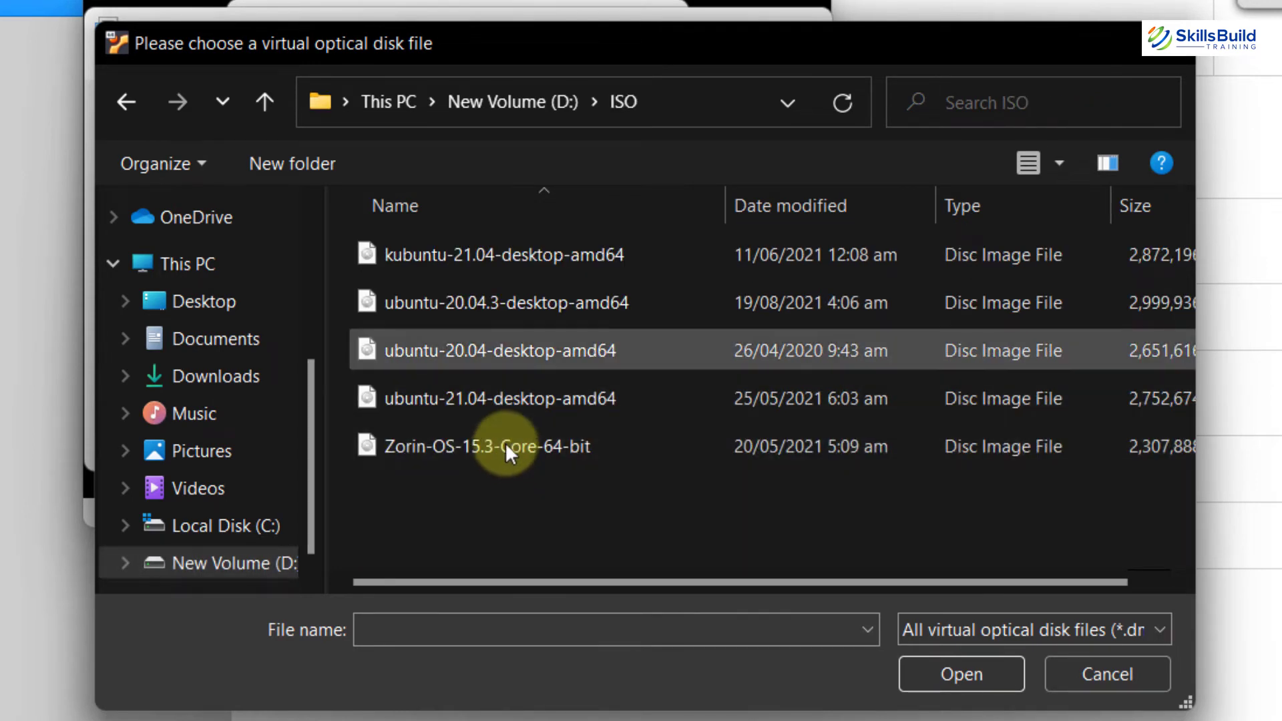
Choose ubuntu-21.04-desktop-amd64.iso as the start-up disk and boot from it.
click(498, 402)
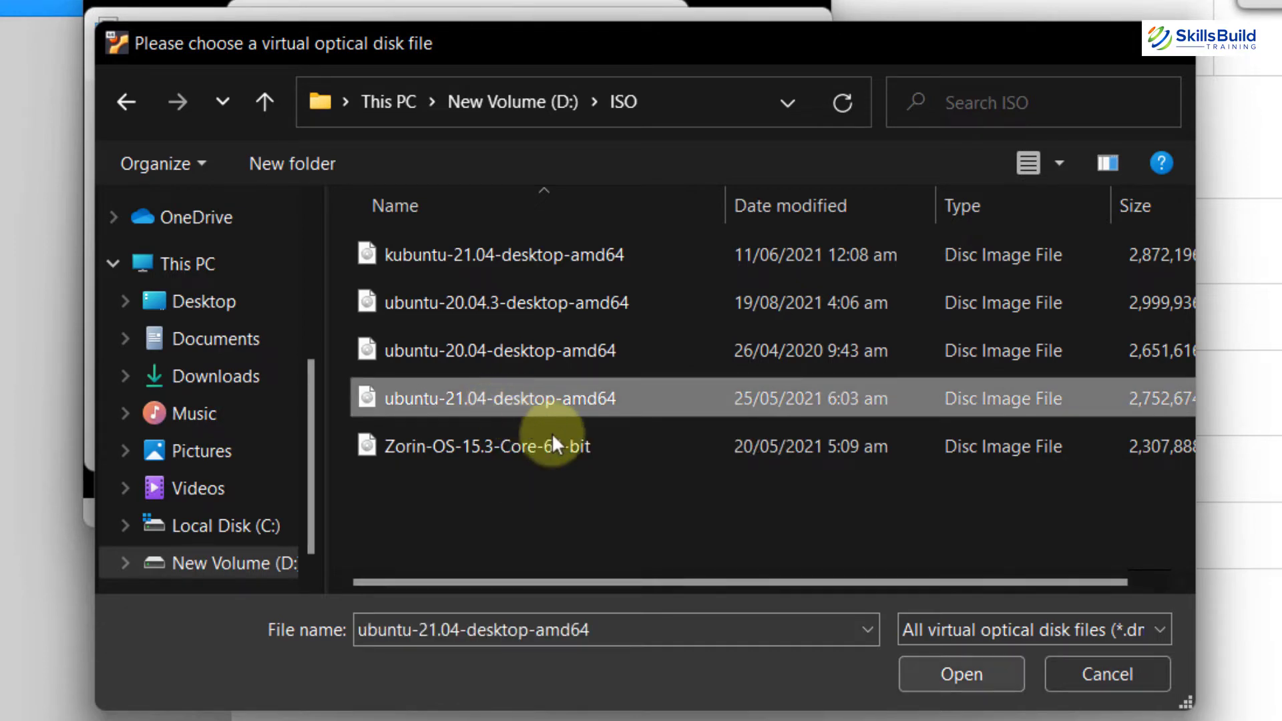
click(955, 673)
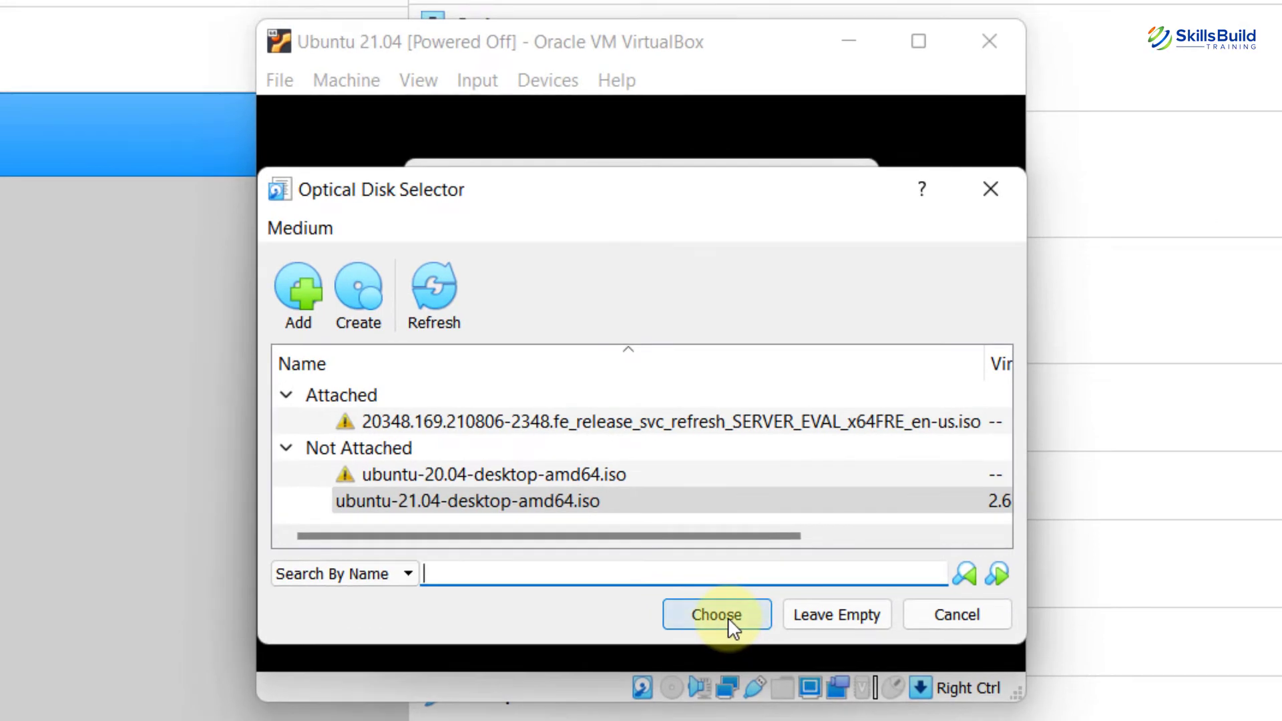
click(728, 617)
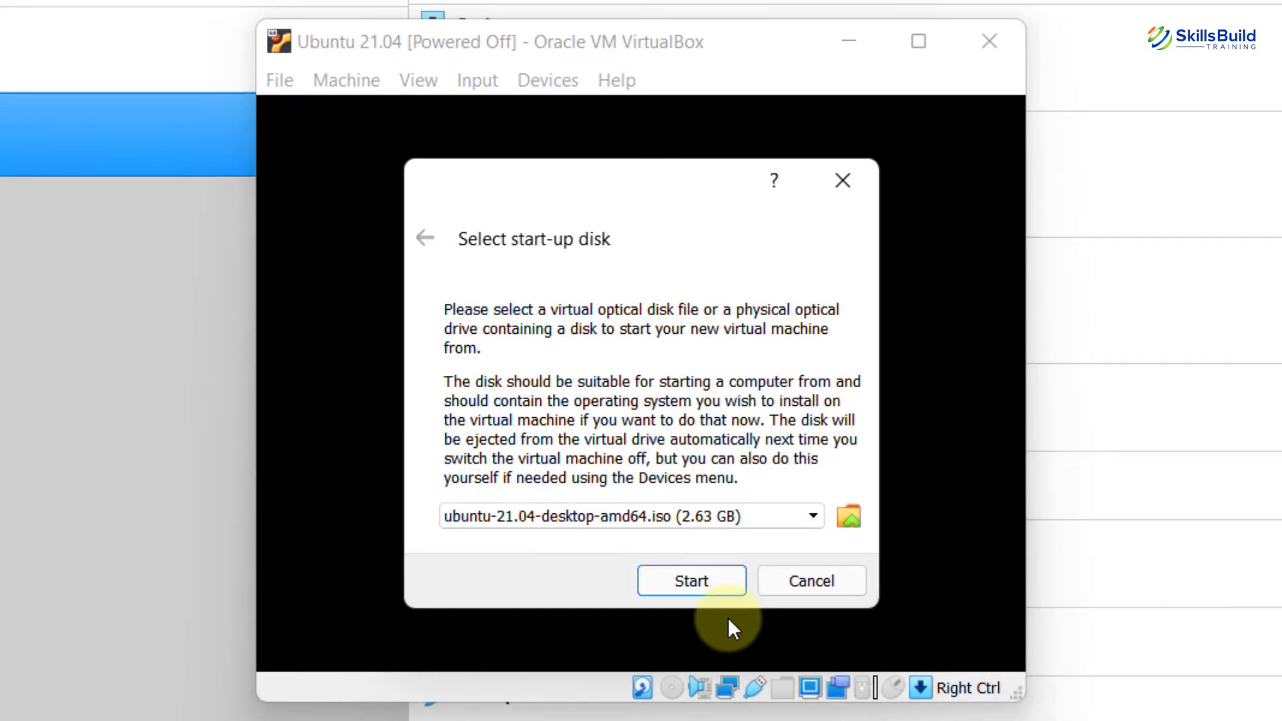
click(700, 579)
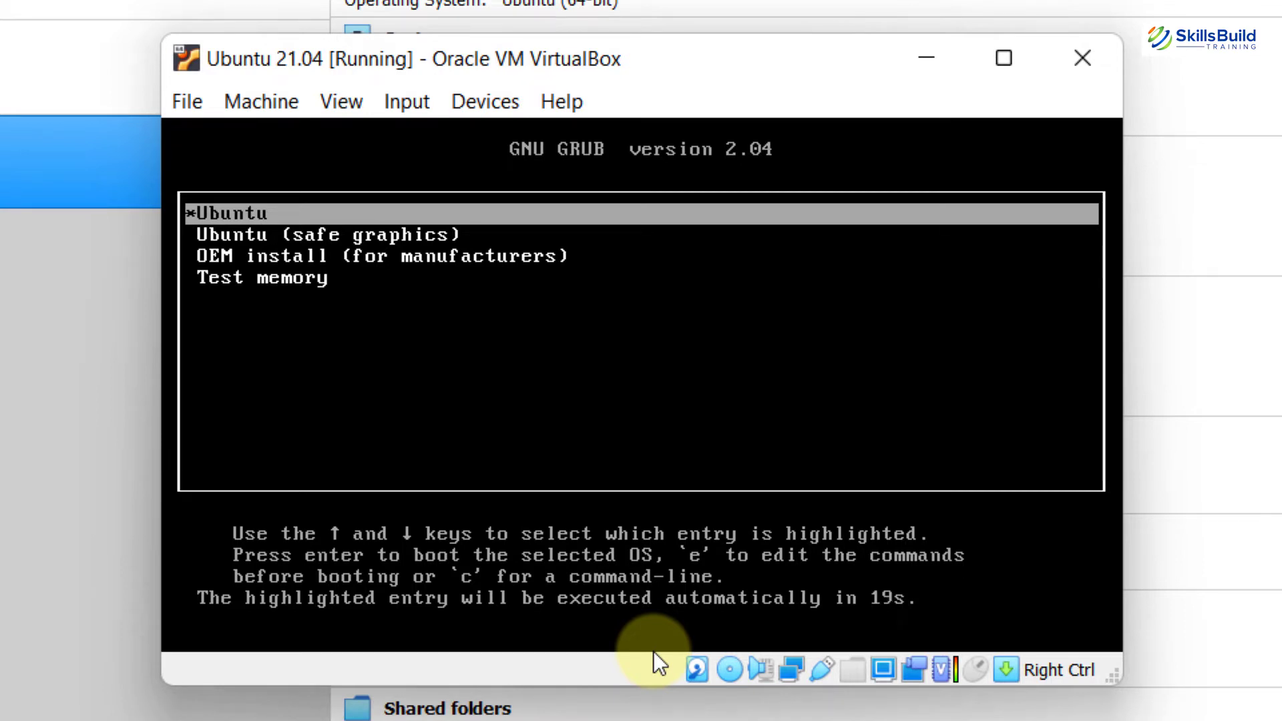
Boot the highlighted Ubuntu entry from the GRUB menu immediately.
key(Return)
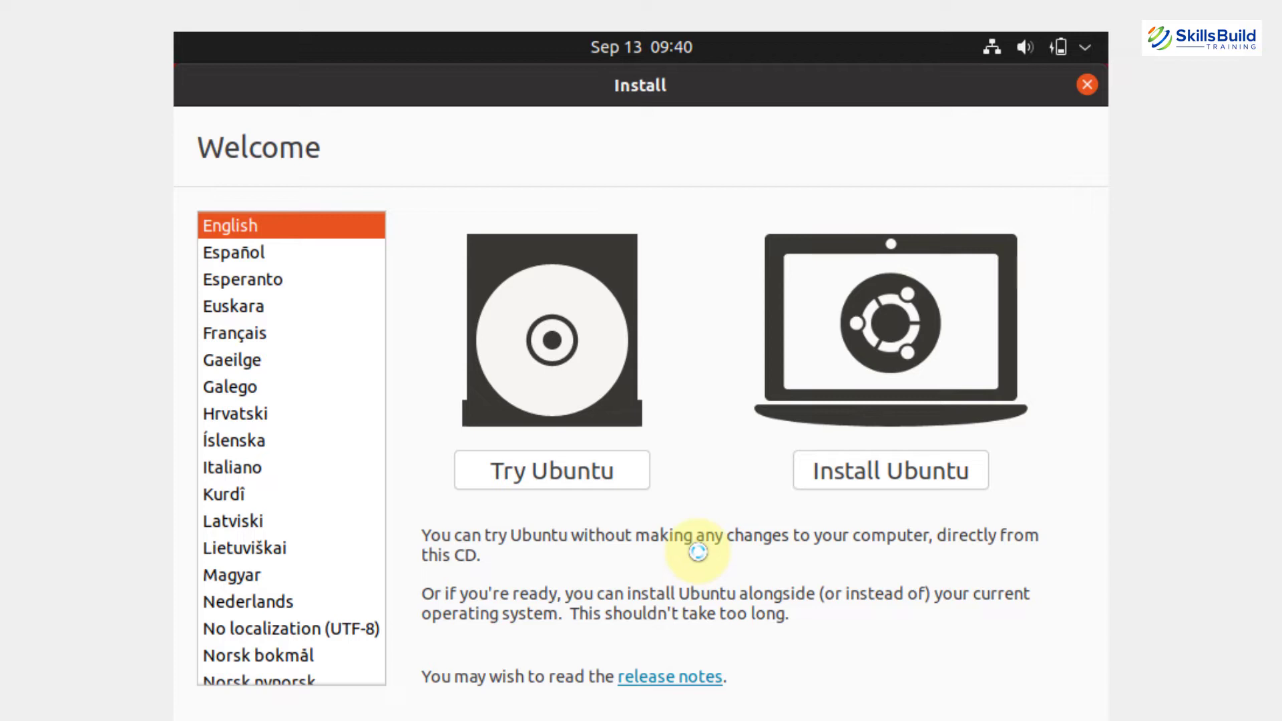
Choose Install Ubuntu and keep the English (US) keyboard layout.
click(919, 476)
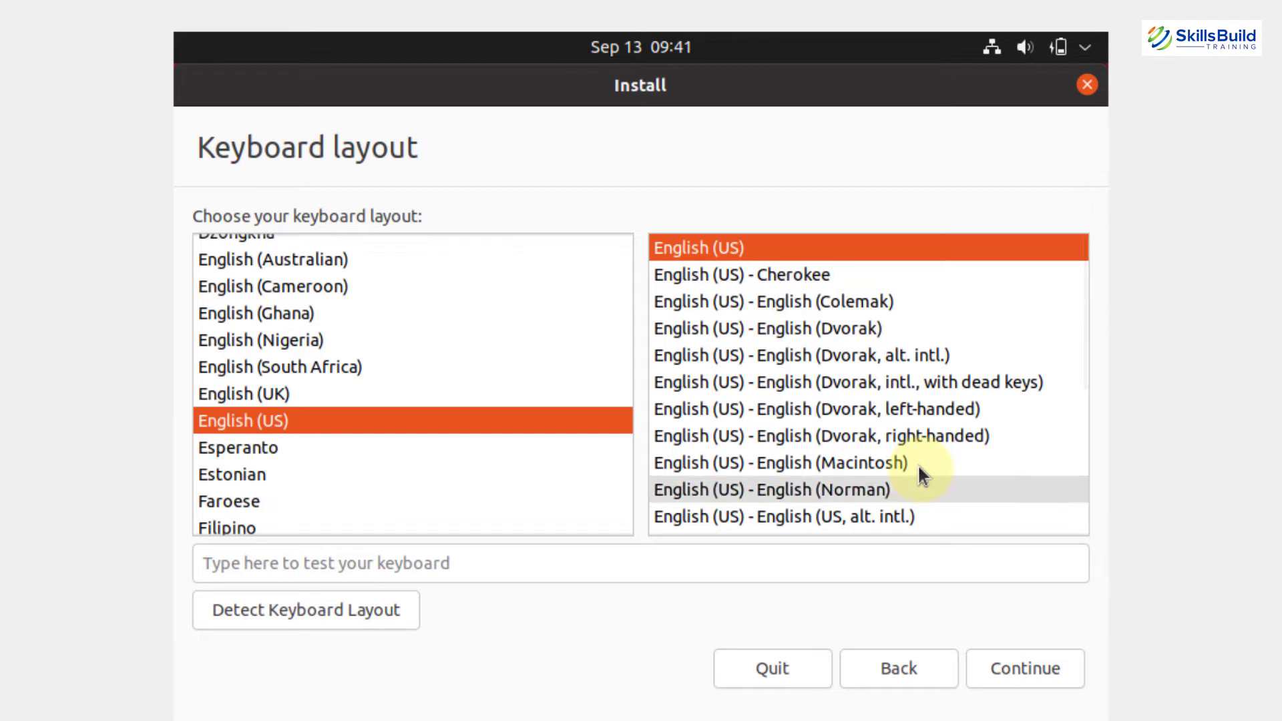
click(1016, 664)
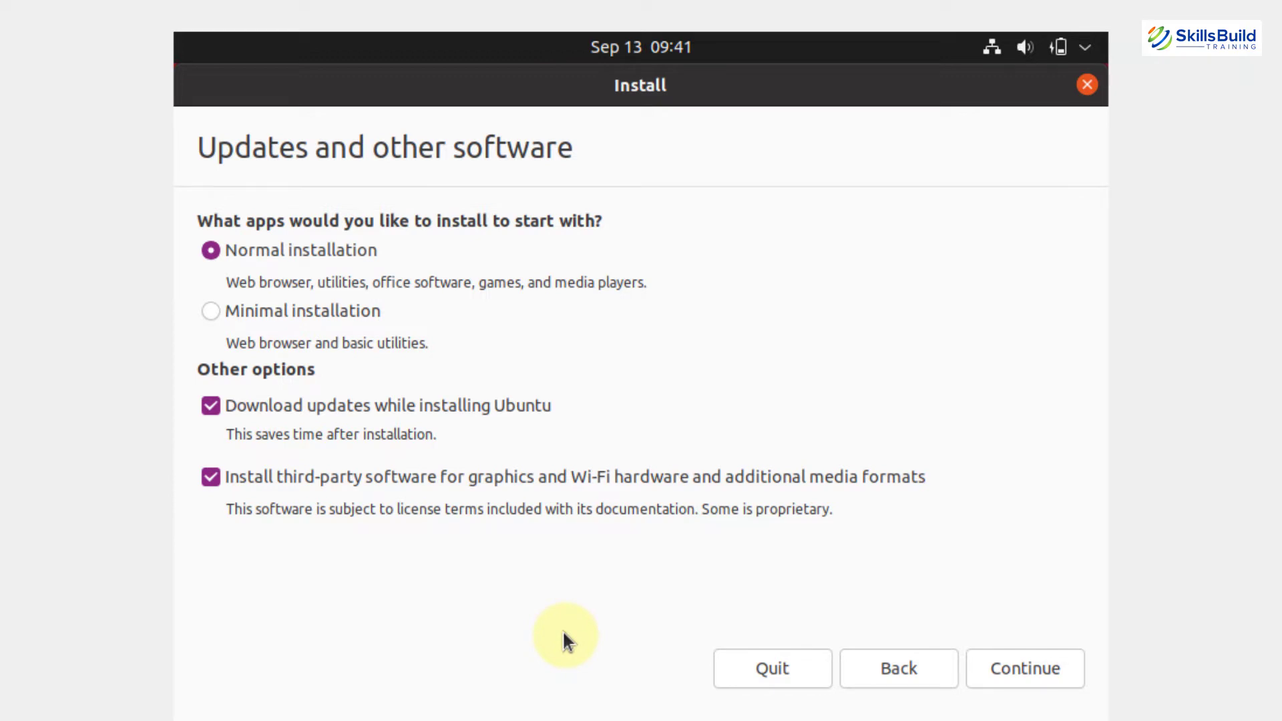
Keep Normal installation with updates and third-party software, erase the disk, and confirm the partition changes.
click(1042, 667)
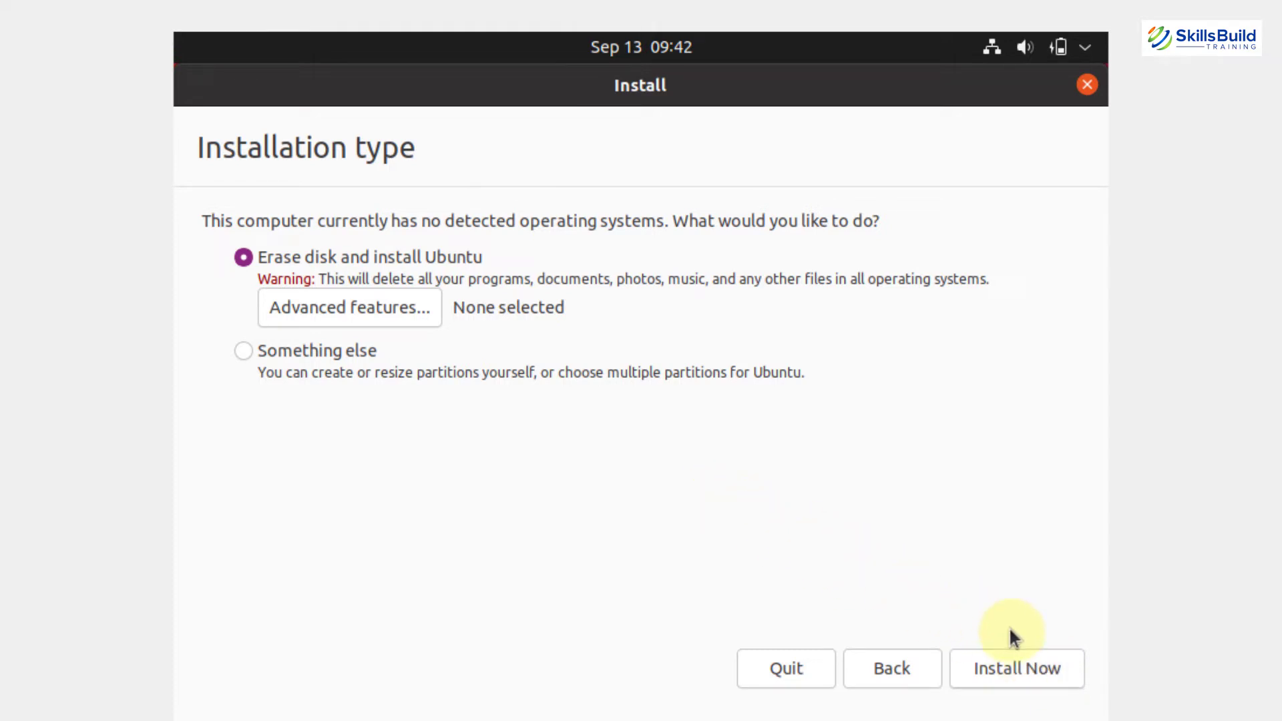
click(1011, 653)
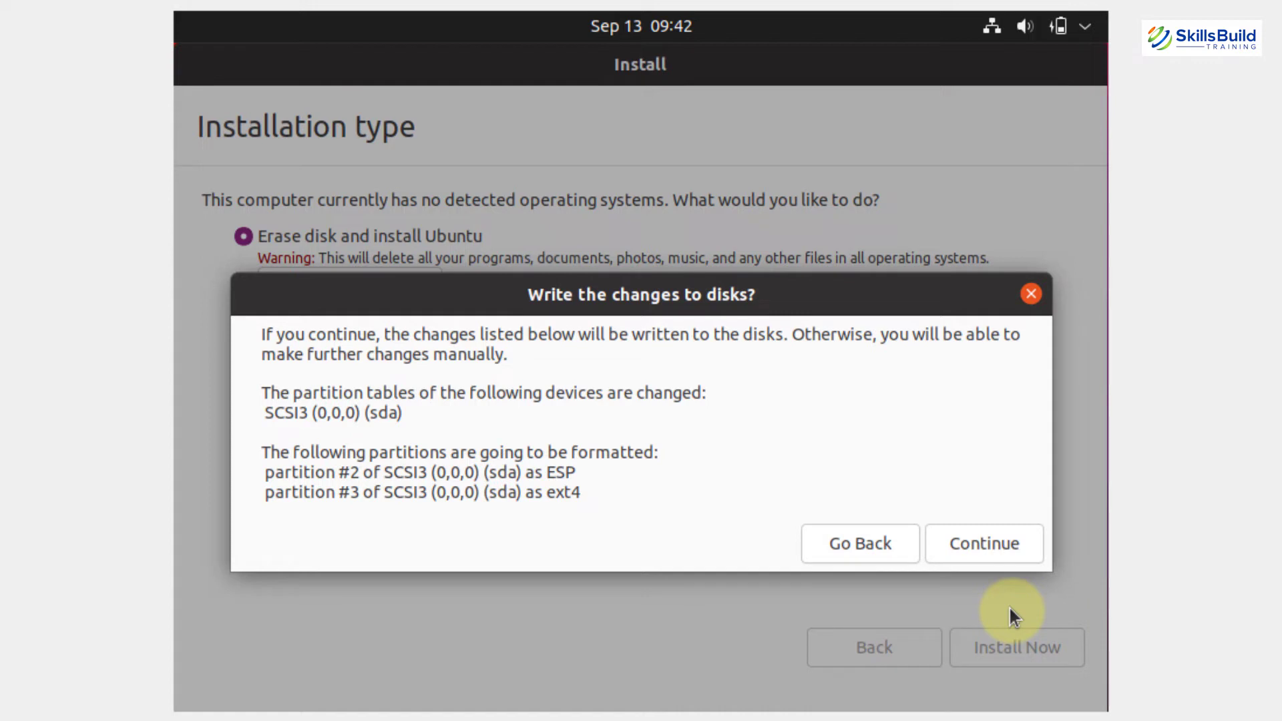
click(1004, 540)
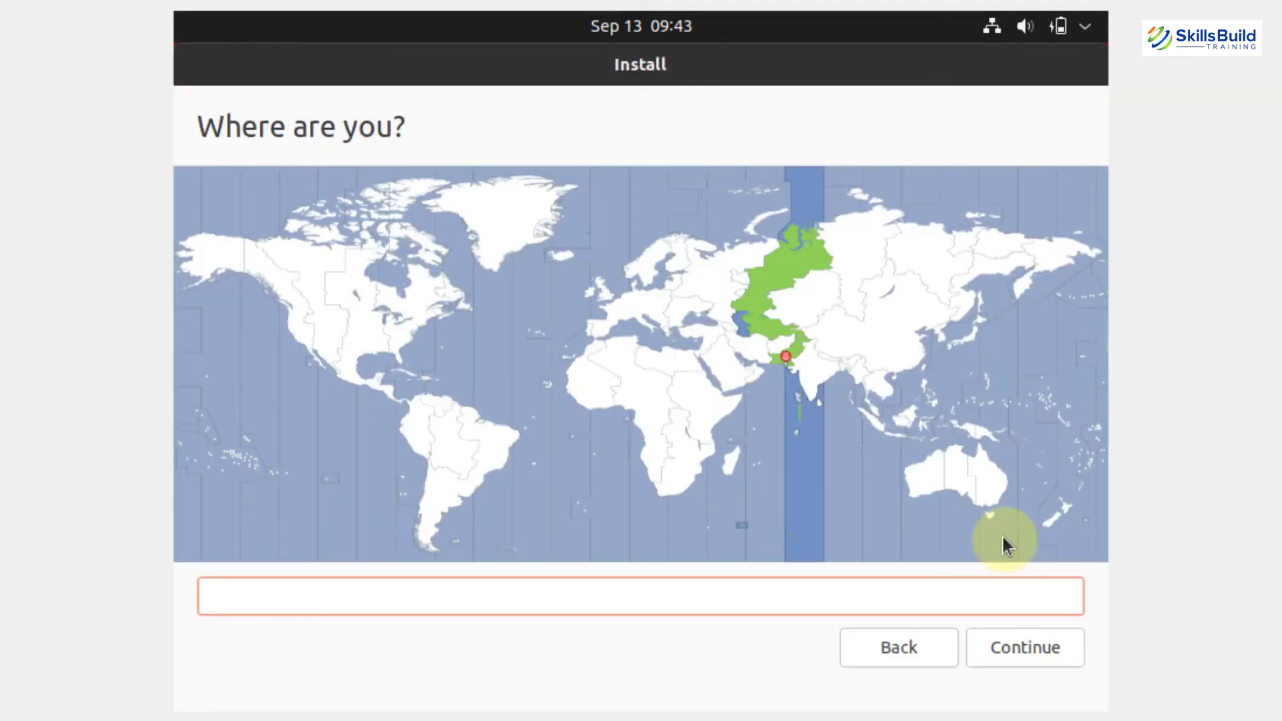
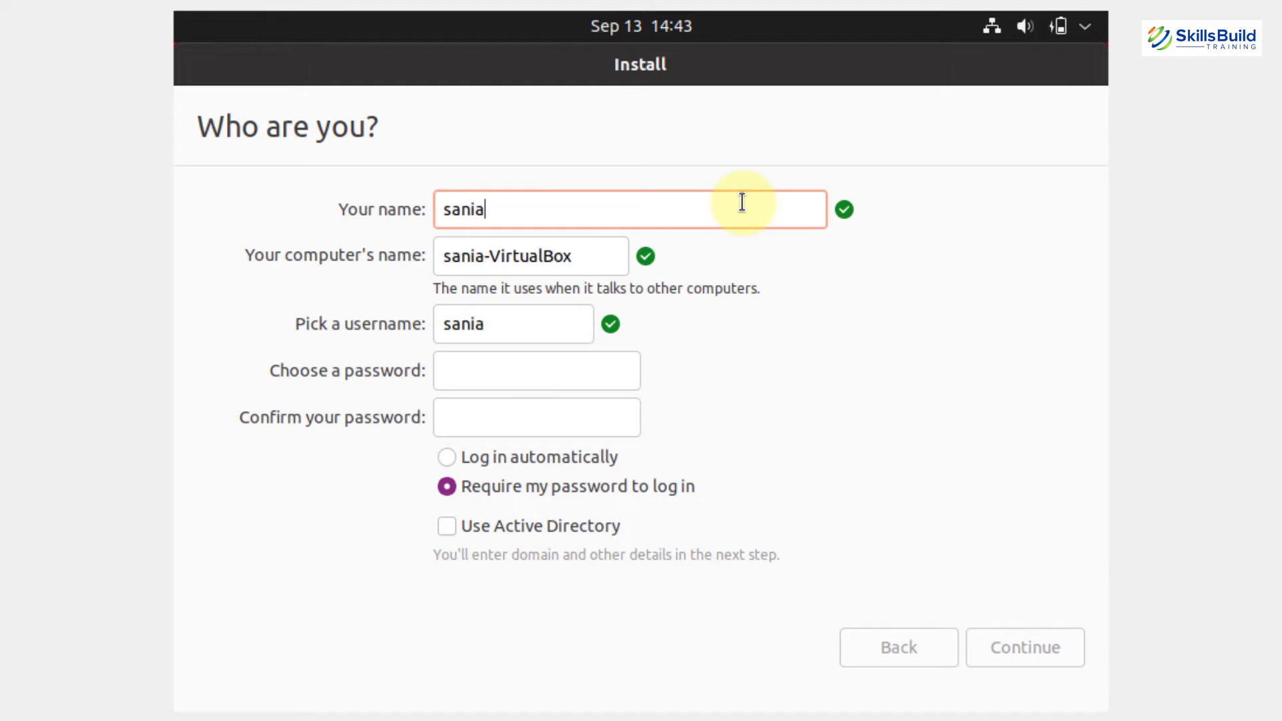
Set the location to canada, enter the user's name and password twice, and continue installing.
key(Tab)
key(Tab)
key(Tab)
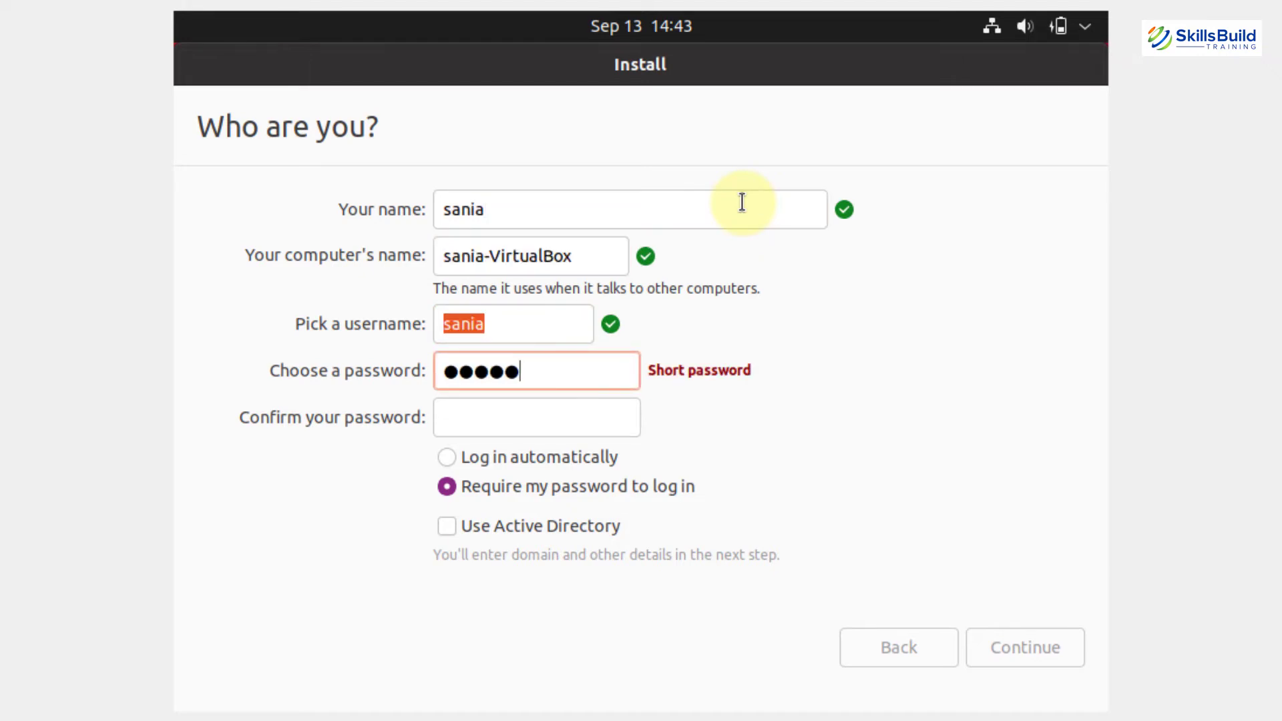
key(Tab)
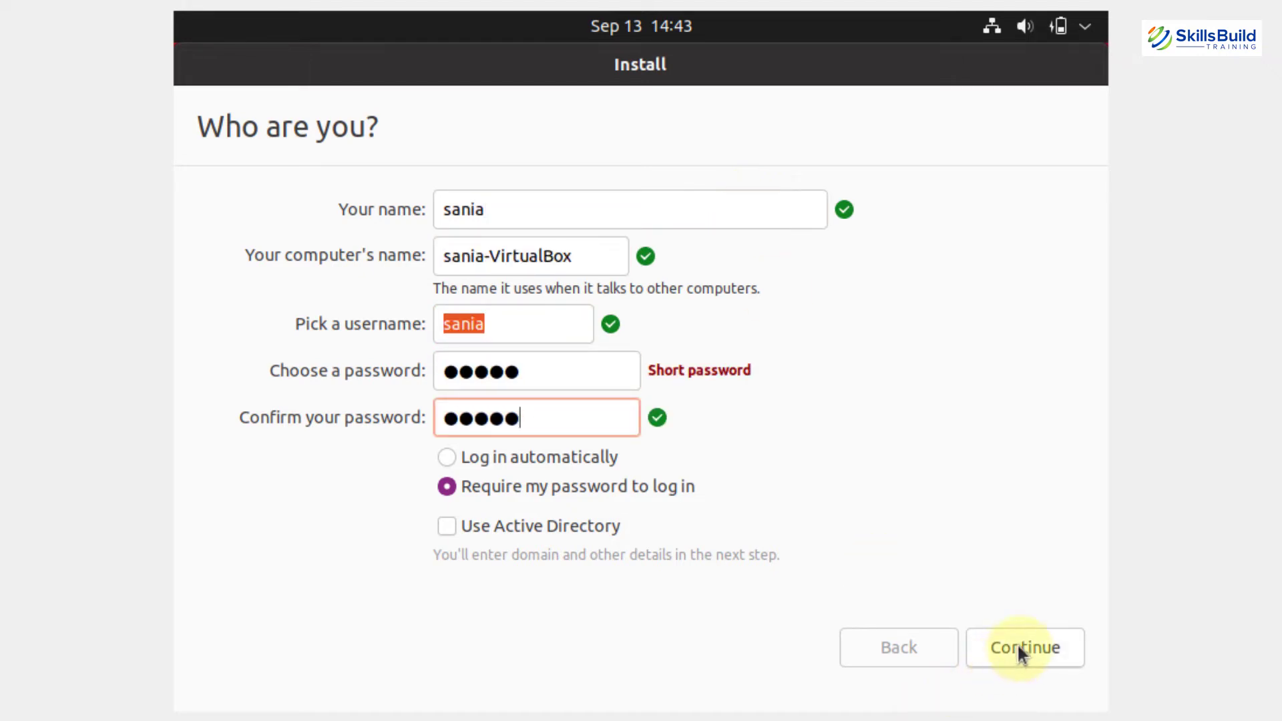
click(1020, 649)
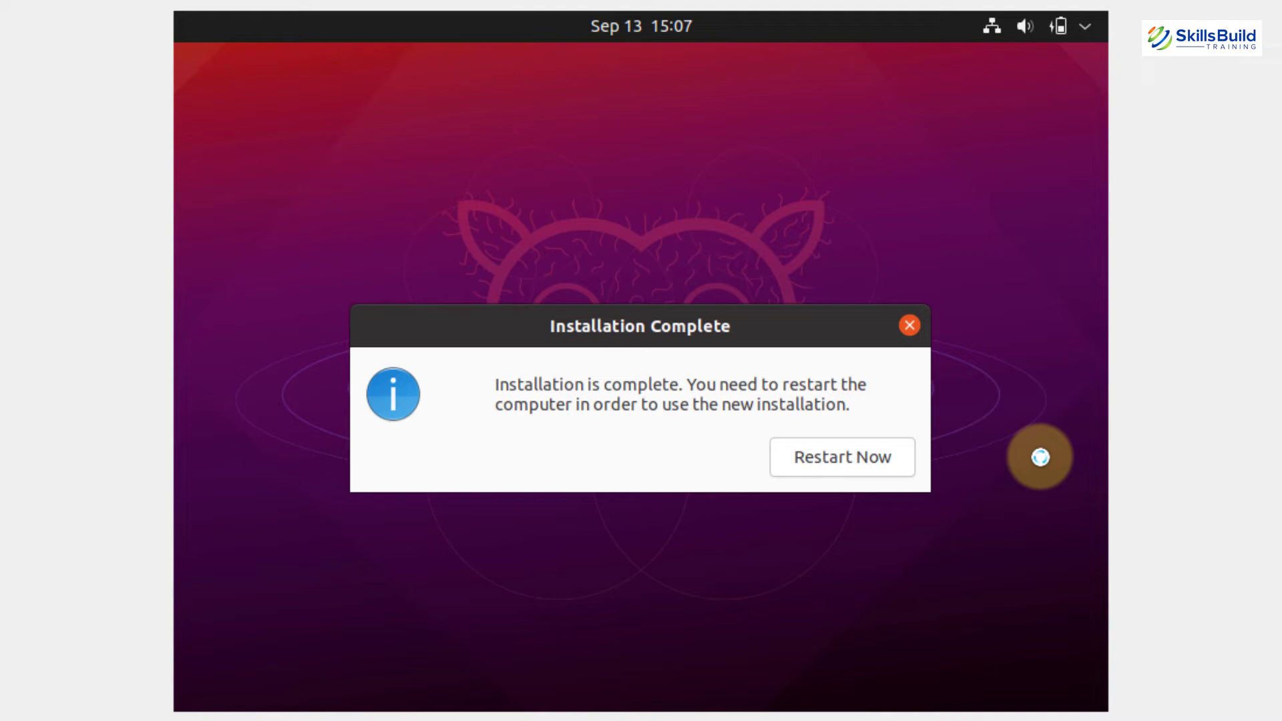
Restart into the installed Ubuntu and log in with the account password.
click(879, 457)
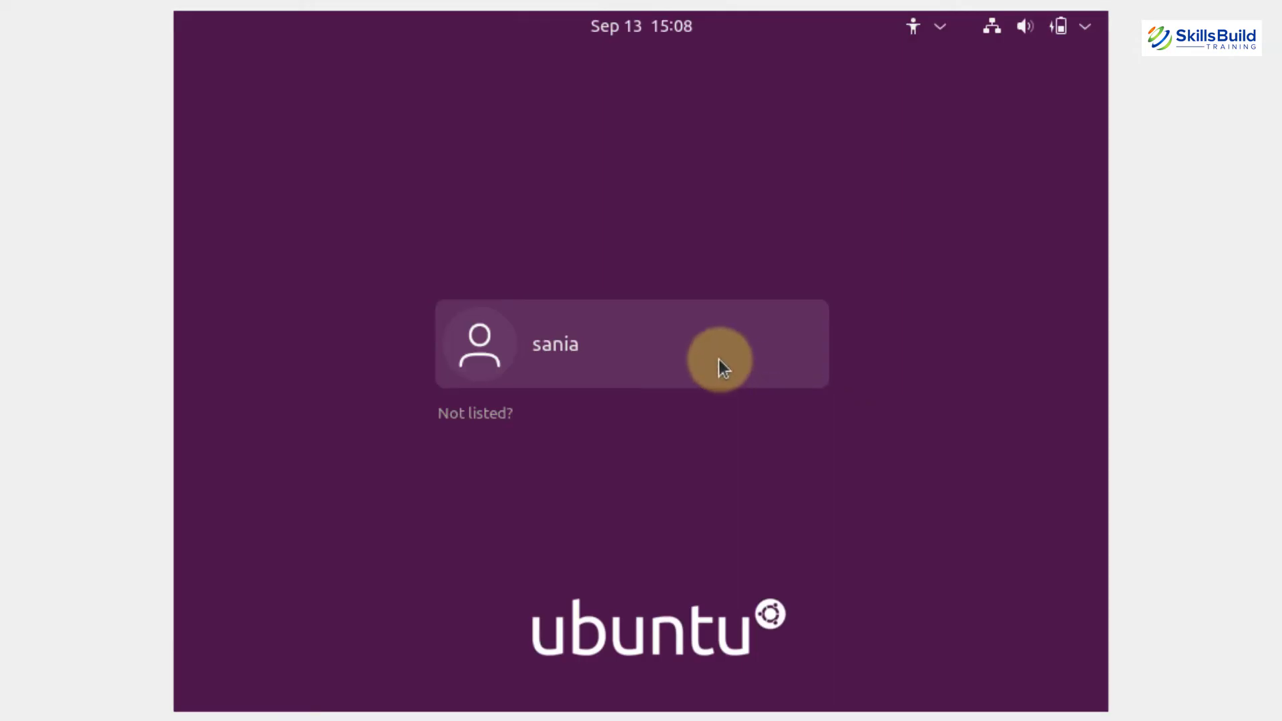
click(719, 359)
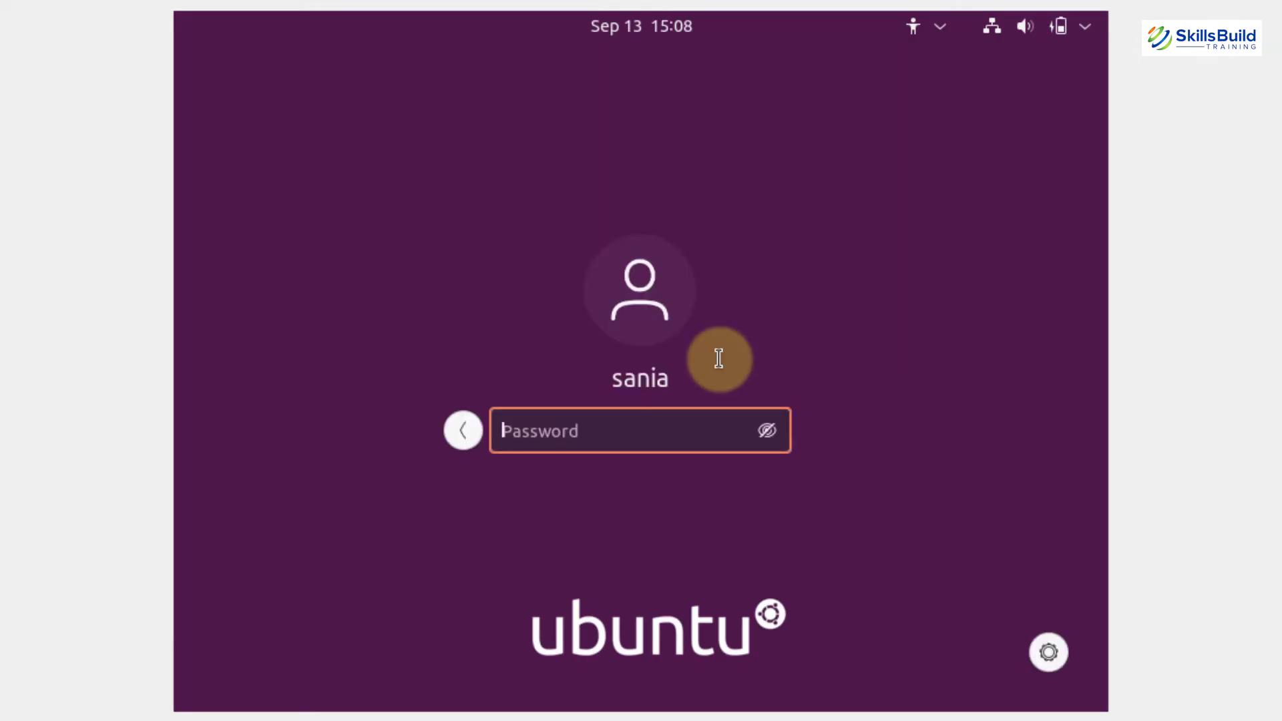
text(*****)
key(Return)
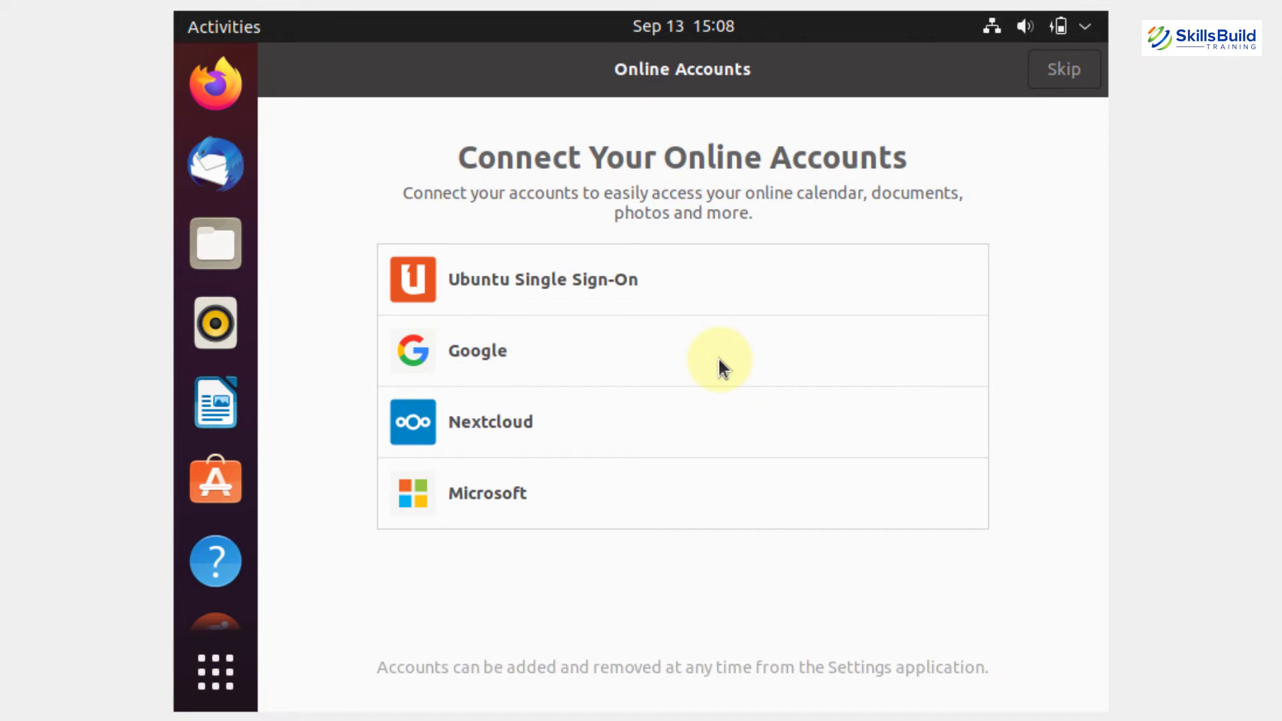
Finish the welcome setup with location services off, then open VirtualBox's View menu.
click(1065, 72)
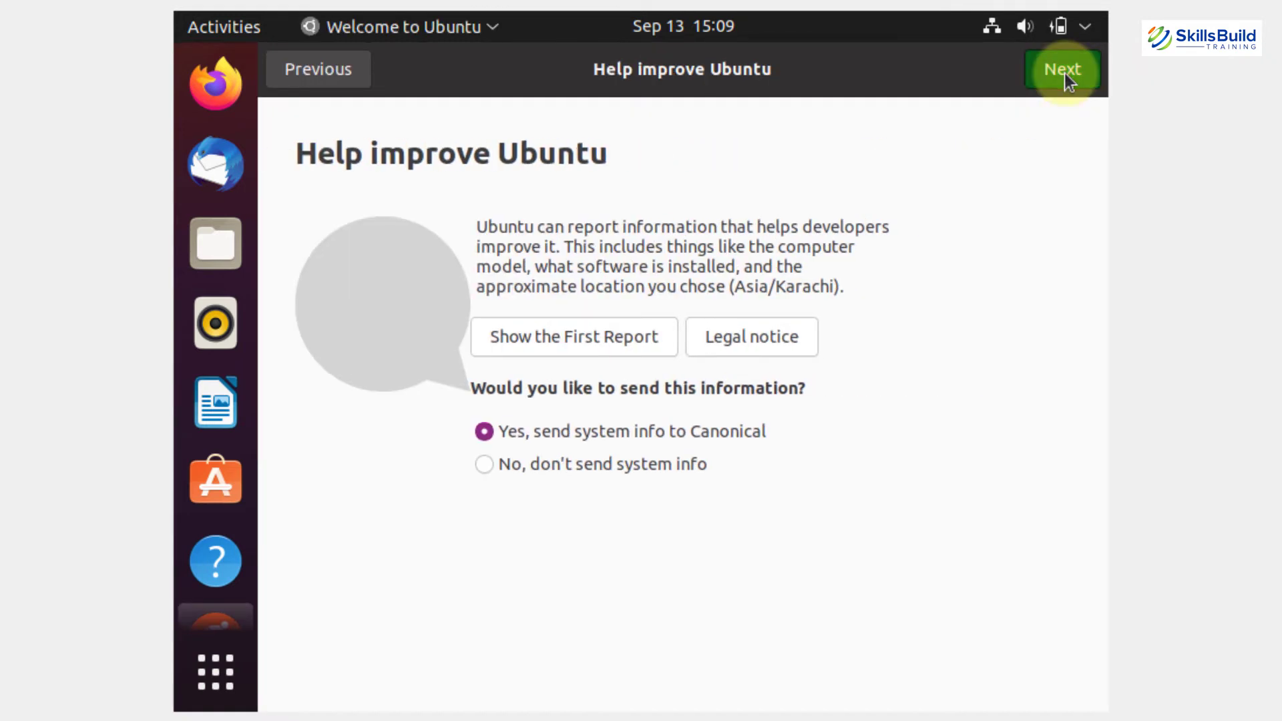
click(1064, 72)
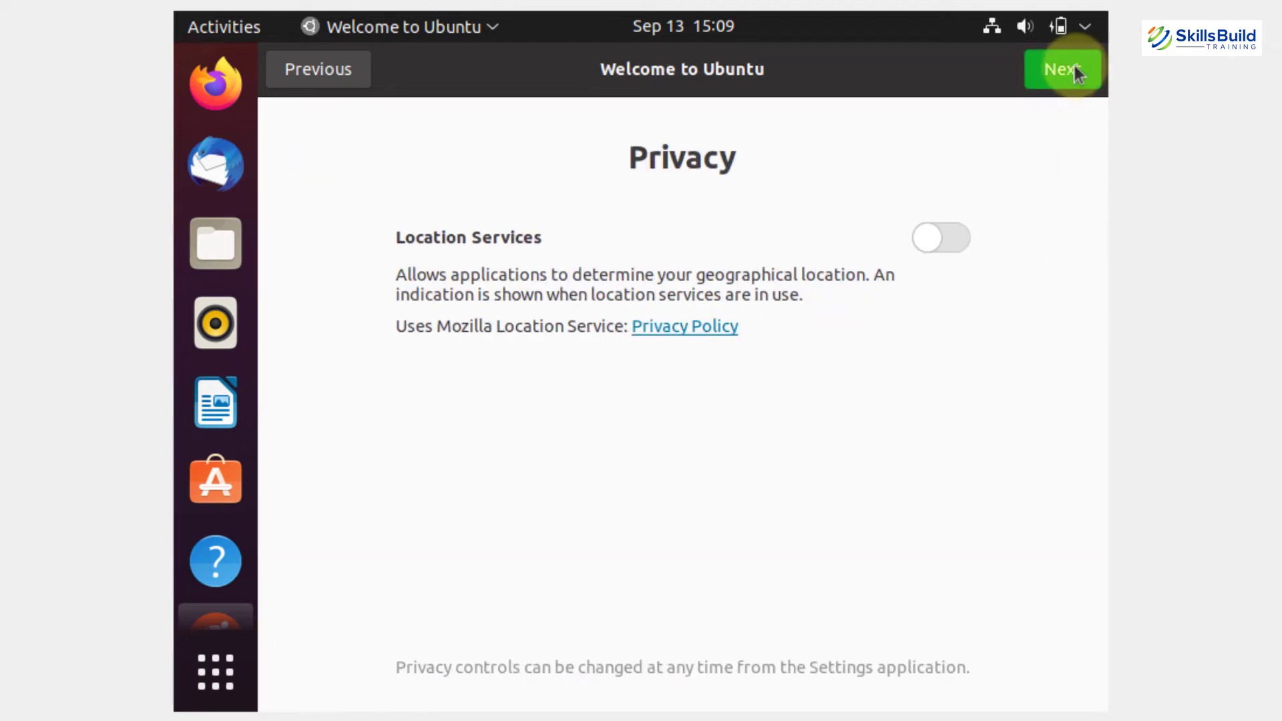
click(1076, 67)
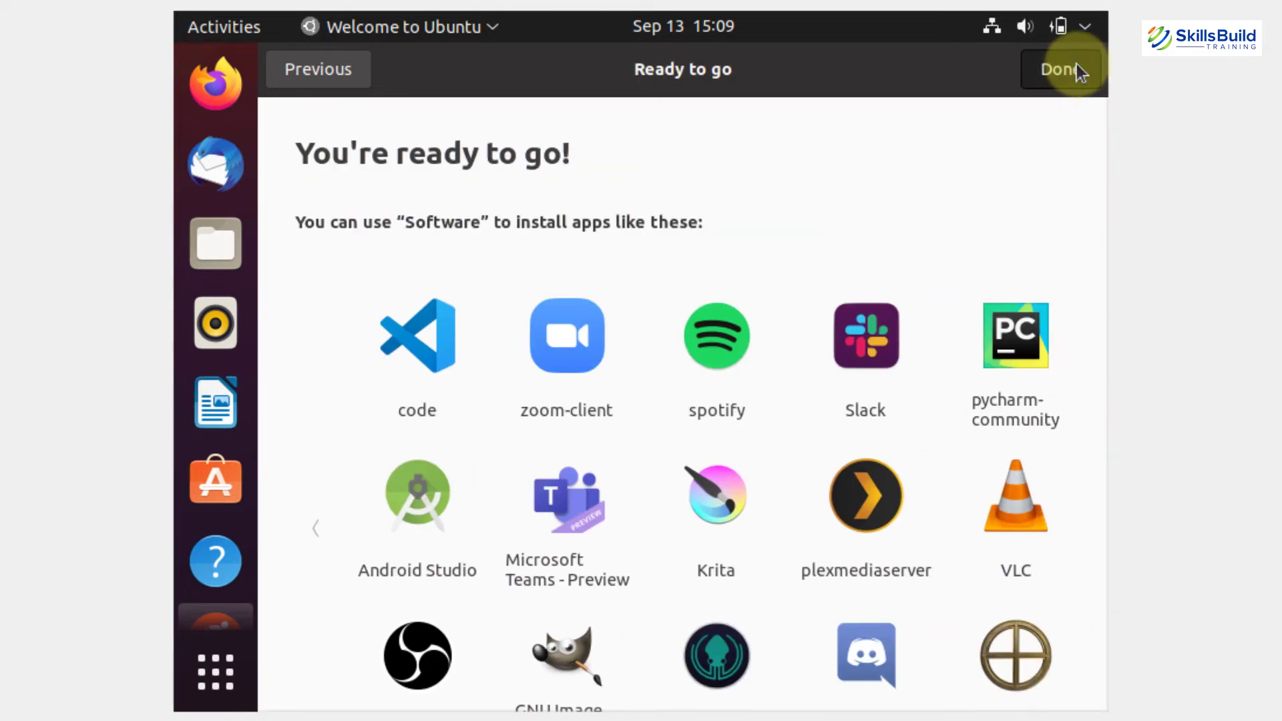
click(1062, 70)
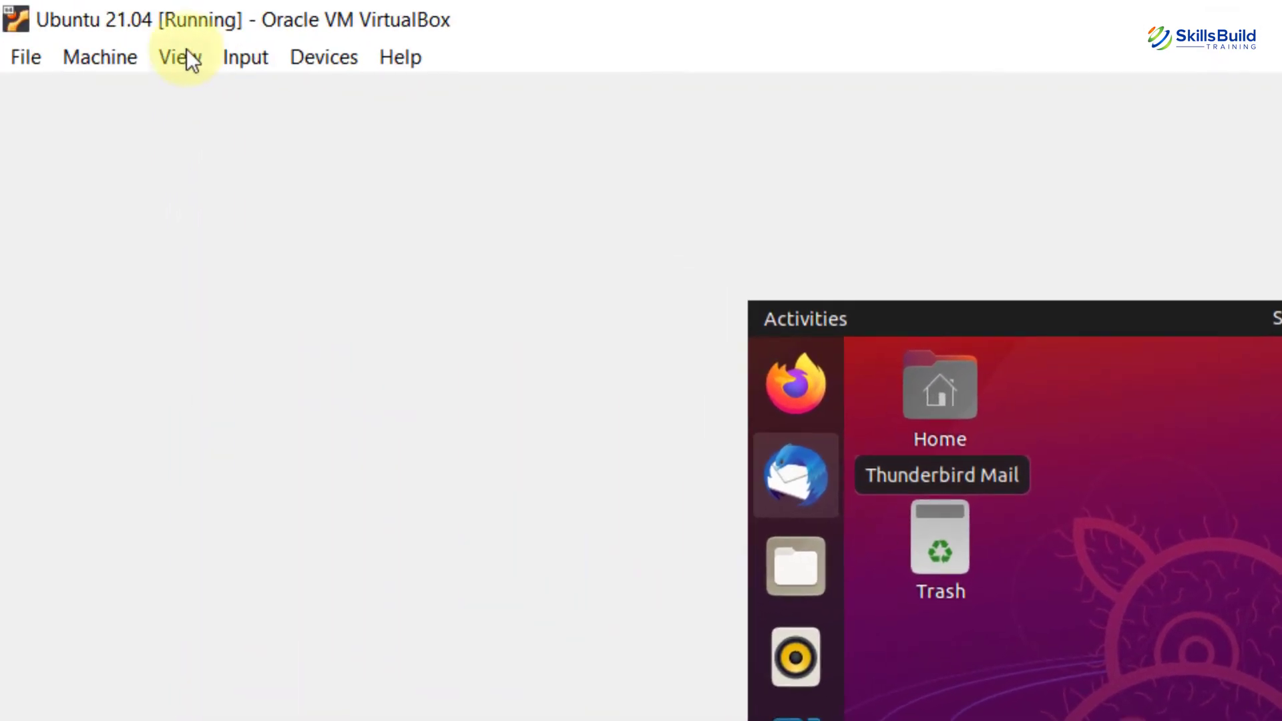
click(181, 53)
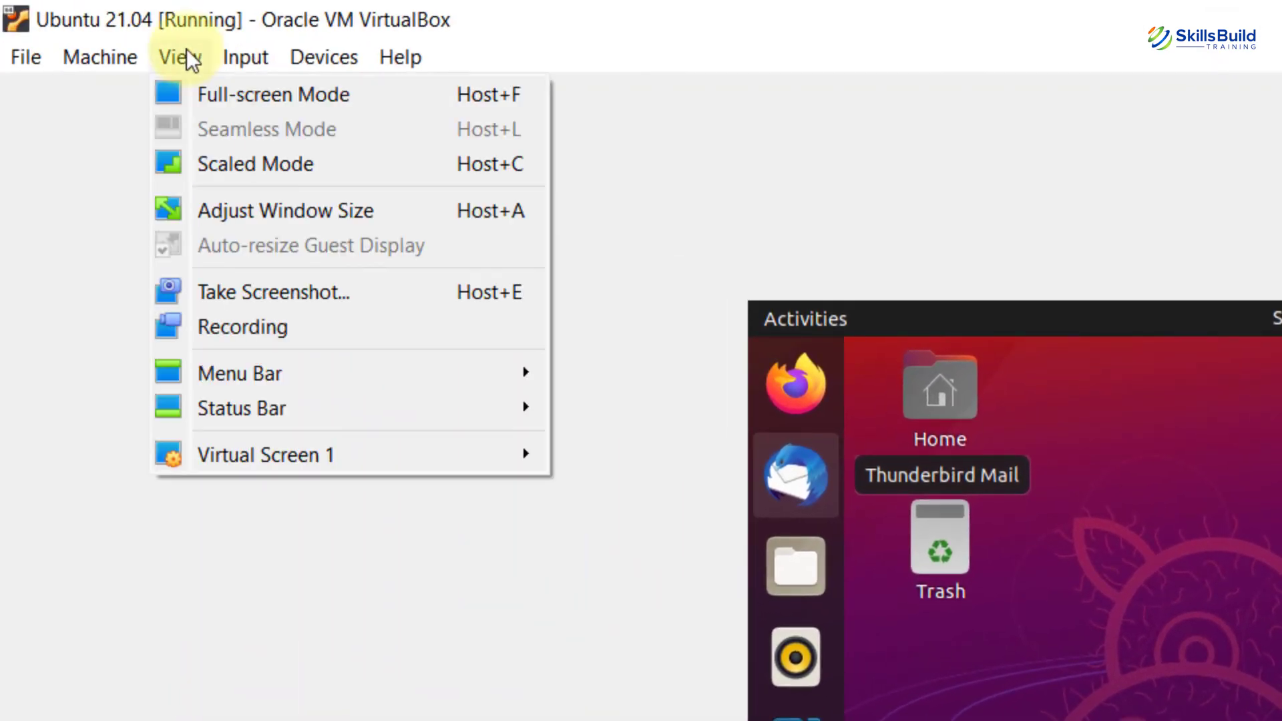
Switch the Ubuntu 21.04 VM to full-screen mode, then toggle it back to a window.
click(190, 95)
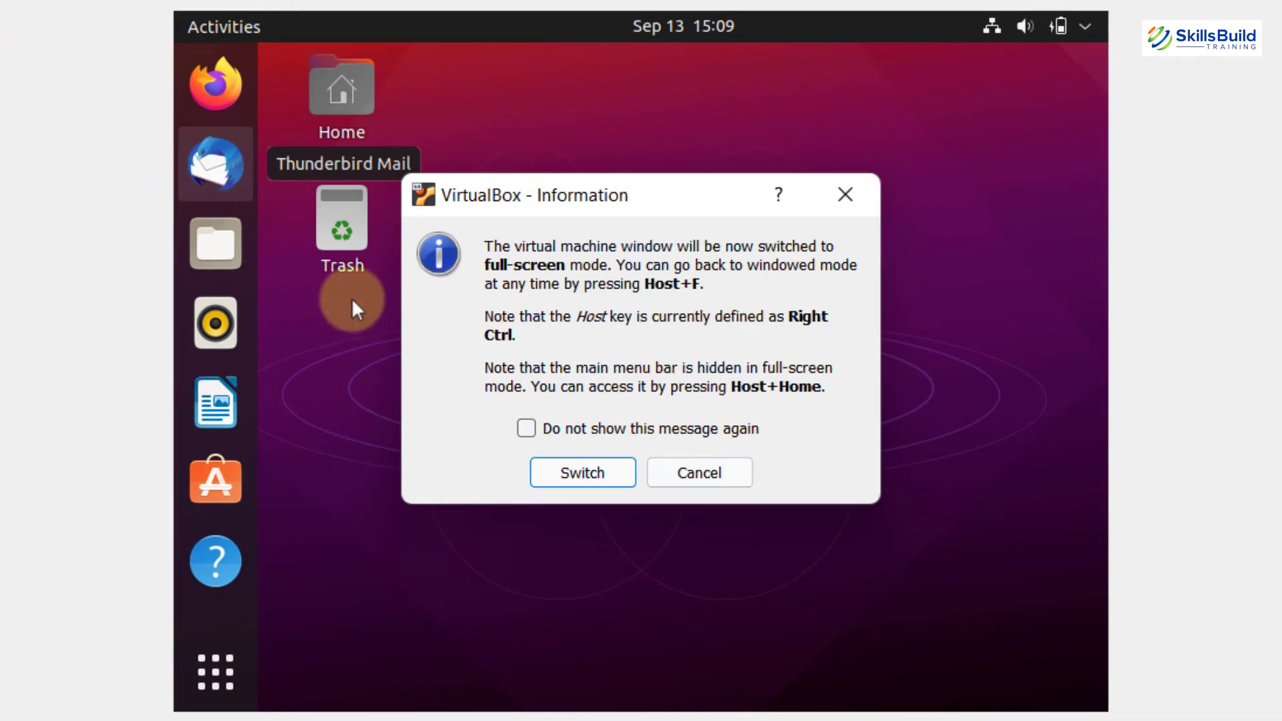
click(598, 477)
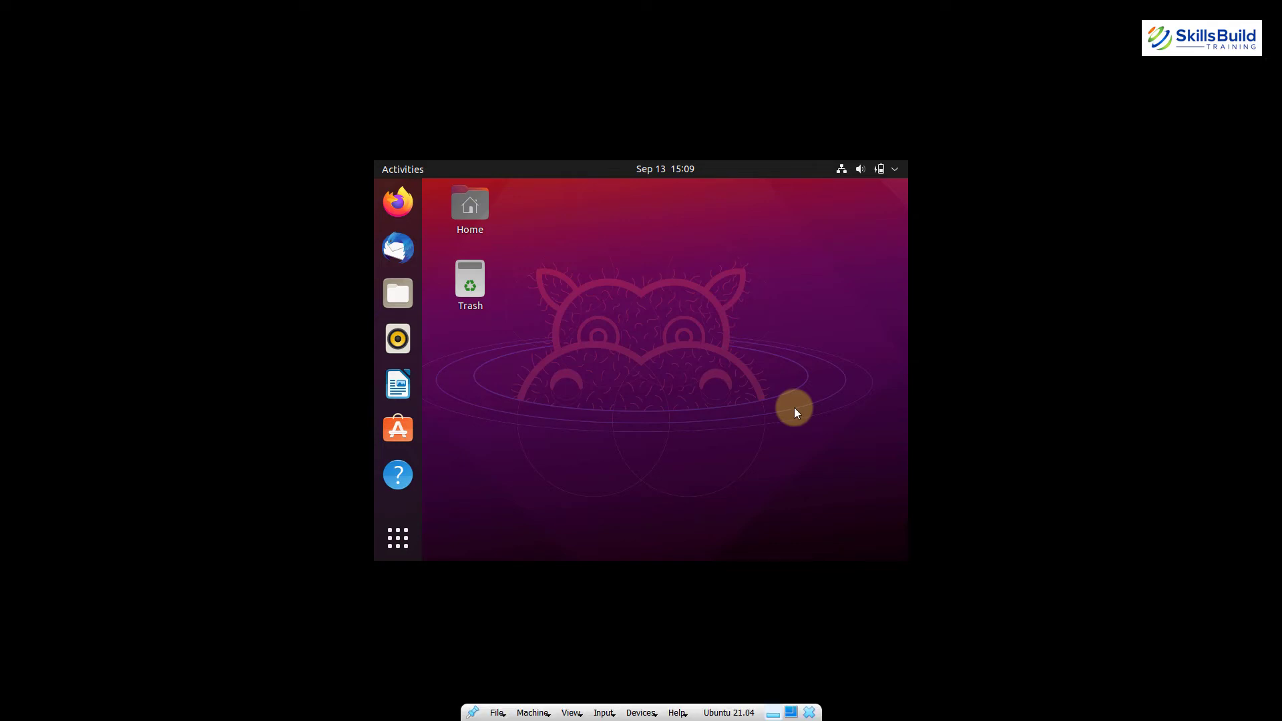
click(789, 714)
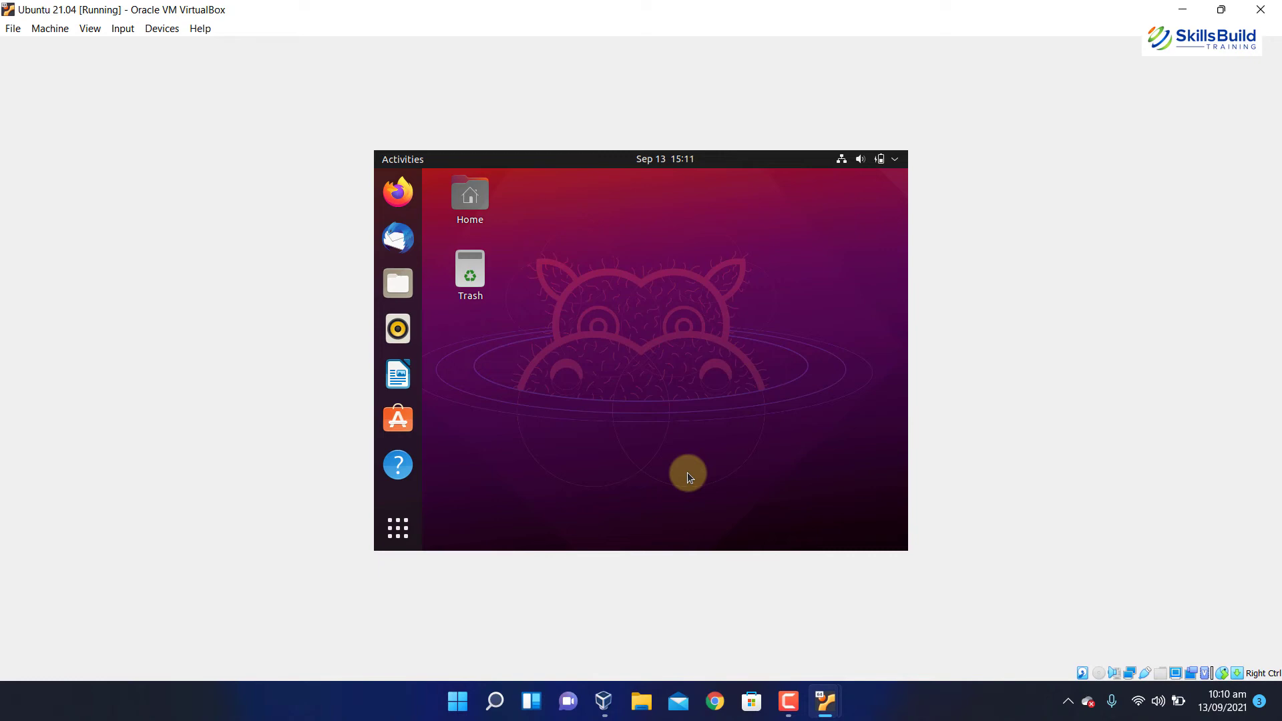
Open a terminal from the desktop and run sudo apt update with the account password.
right_click(705, 410)
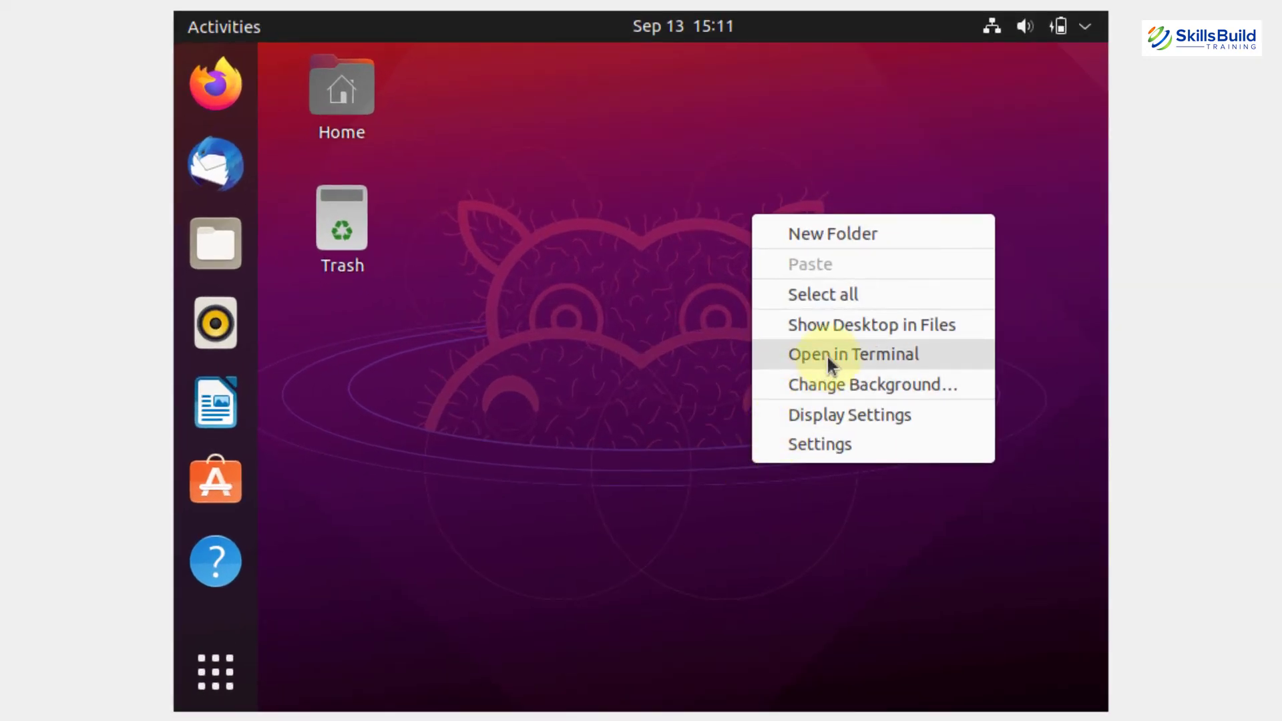
click(816, 354)
text(sudo)
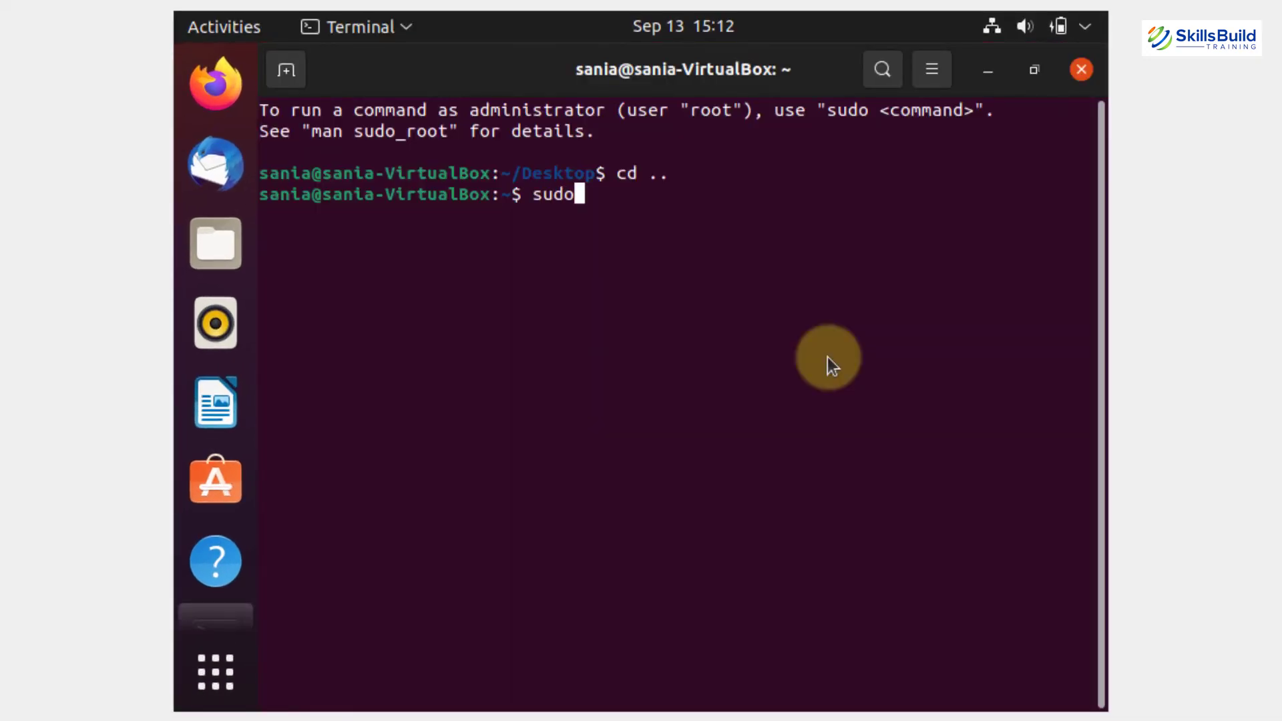
text( apt up)
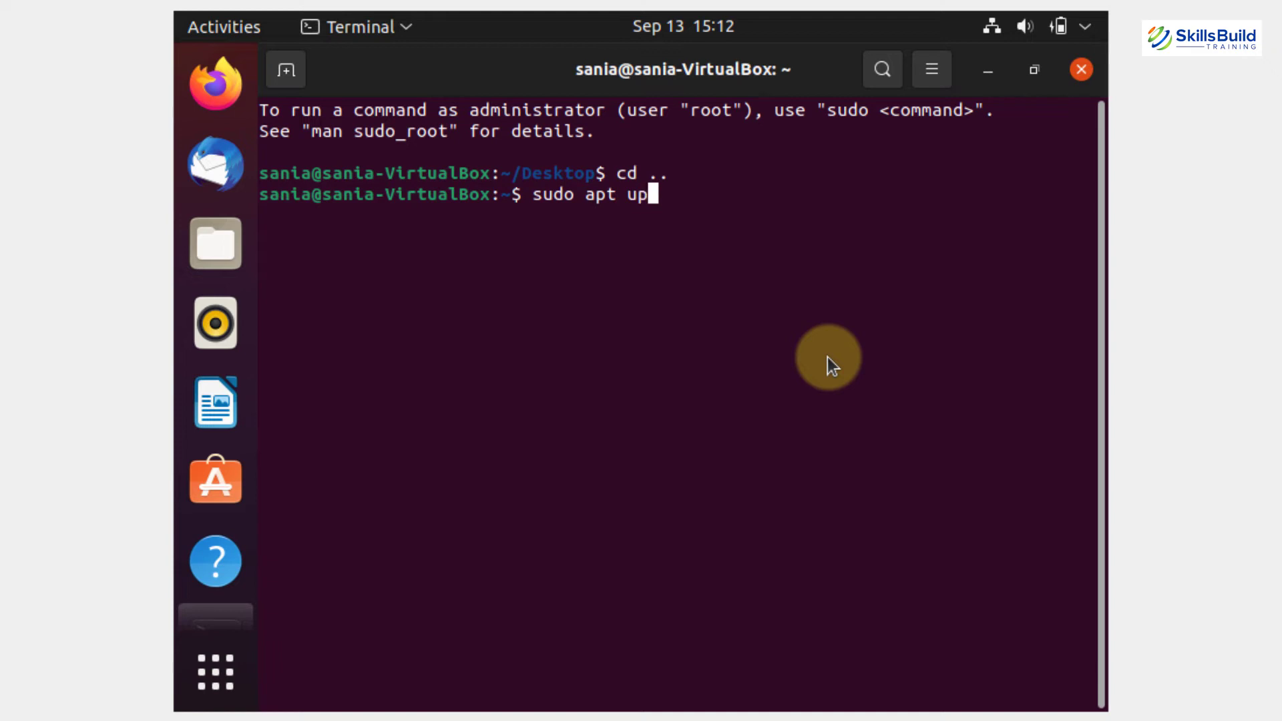
text(date)
key(Return)
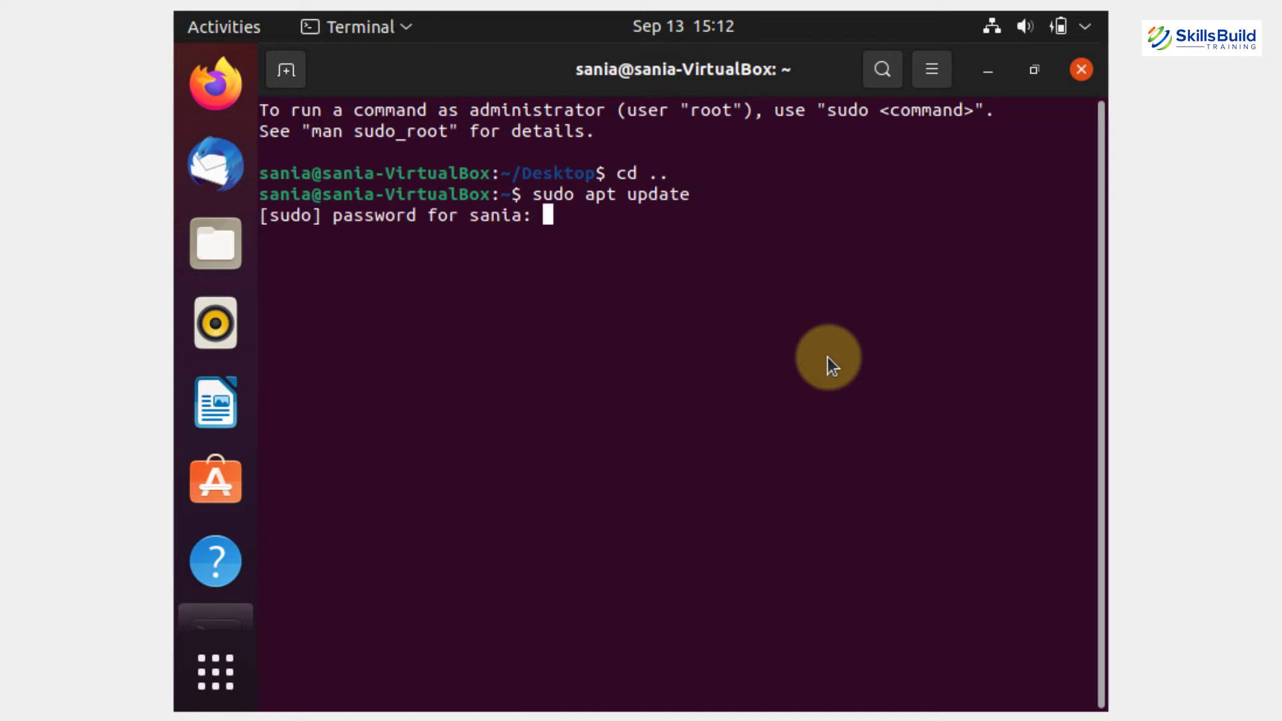
key(Return)
key(Return)
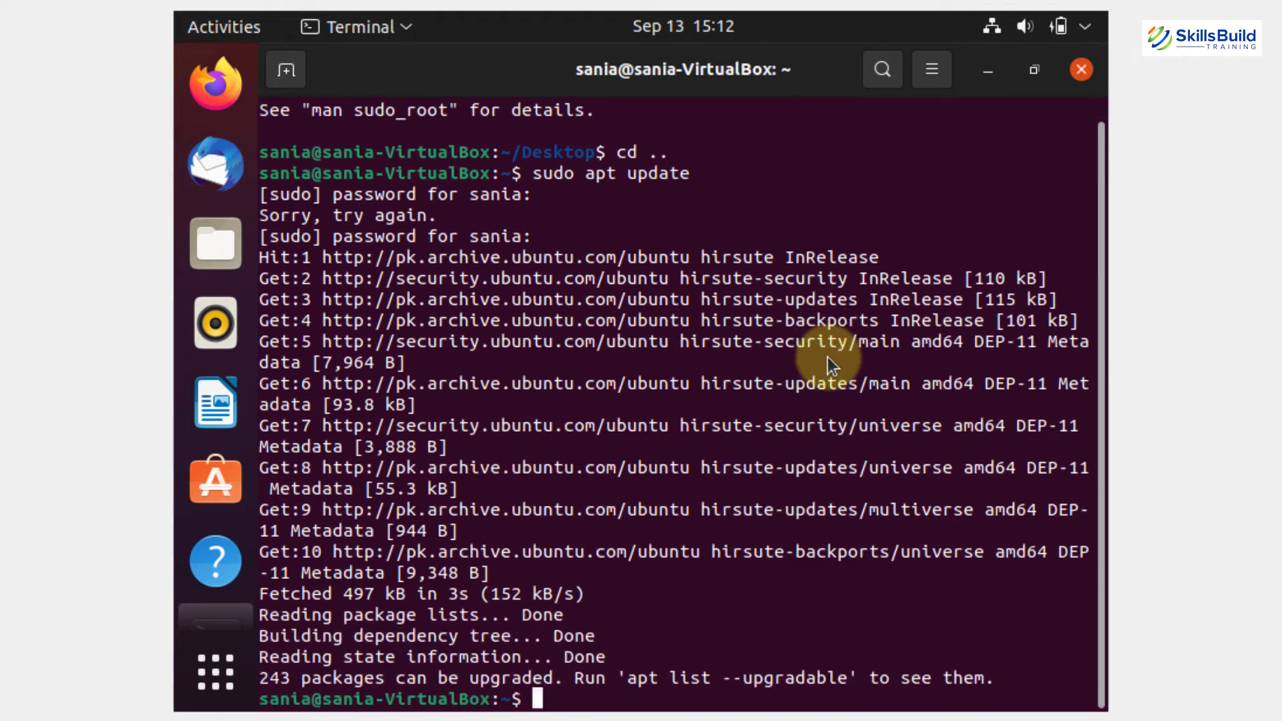
Install build-essential, dkms and linux-headers-$(uname -r), confirming with y.
text(sudo a)
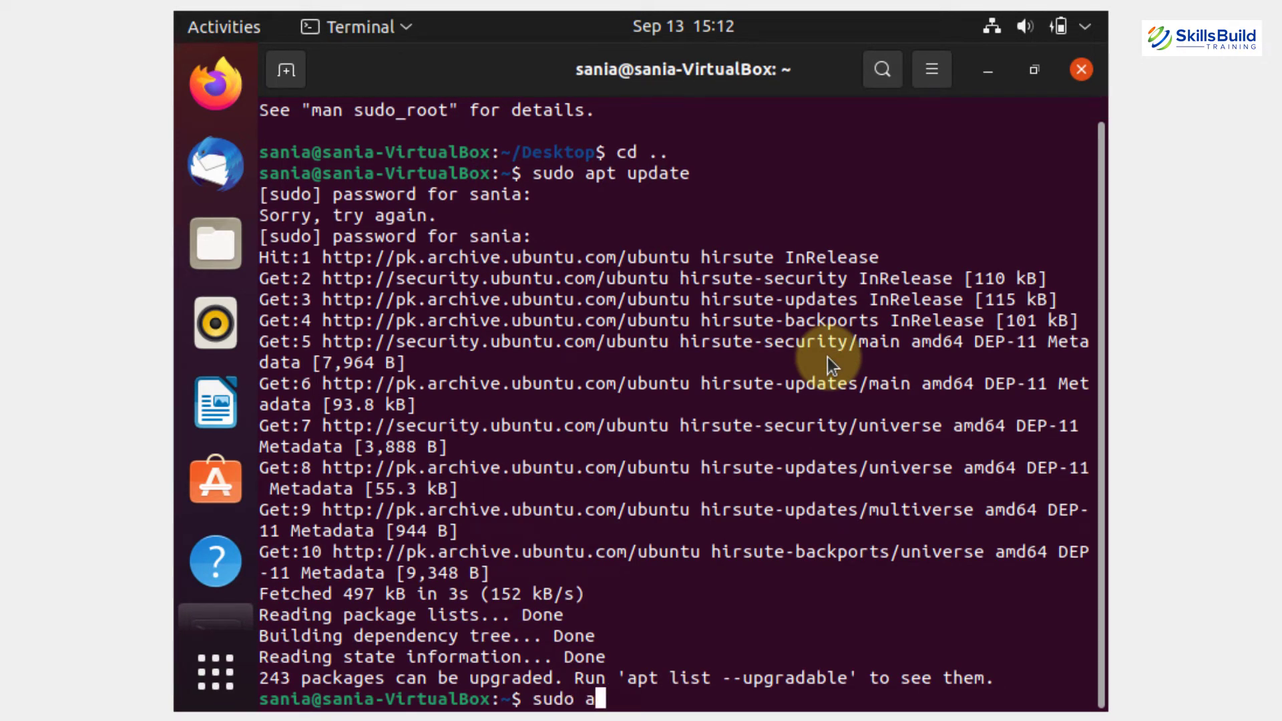
text(pt install )
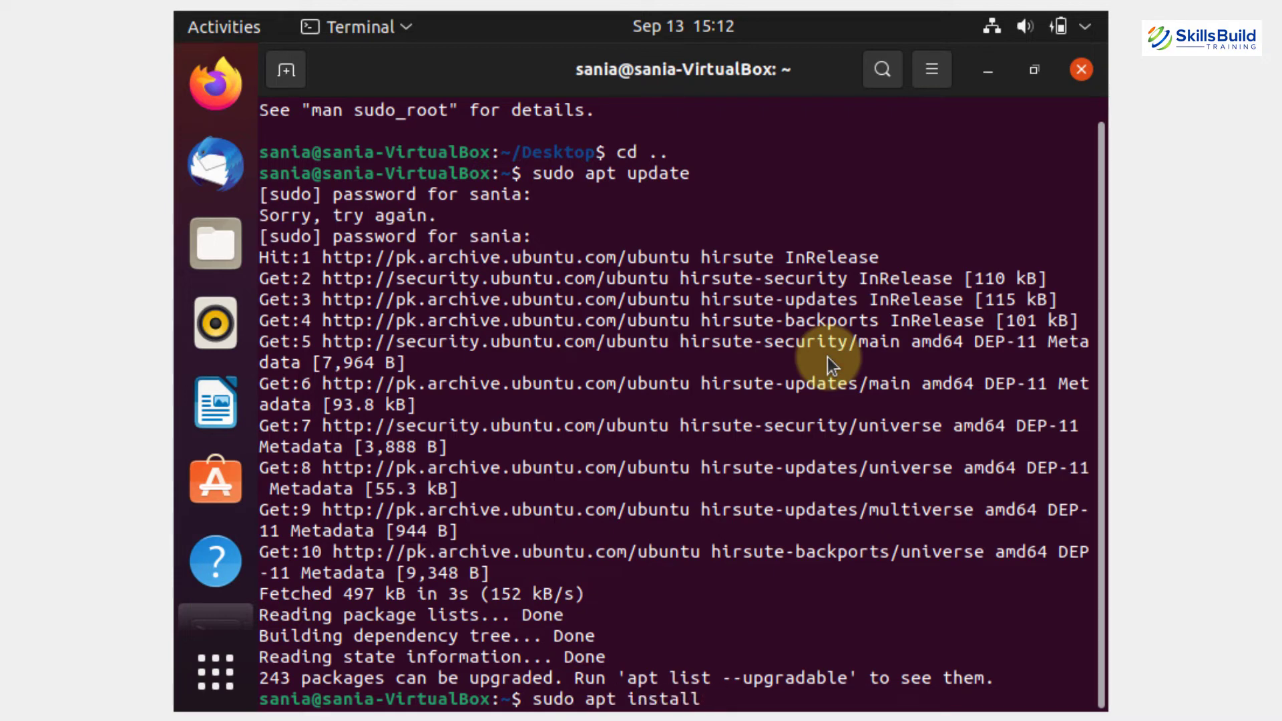
text(build-essen)
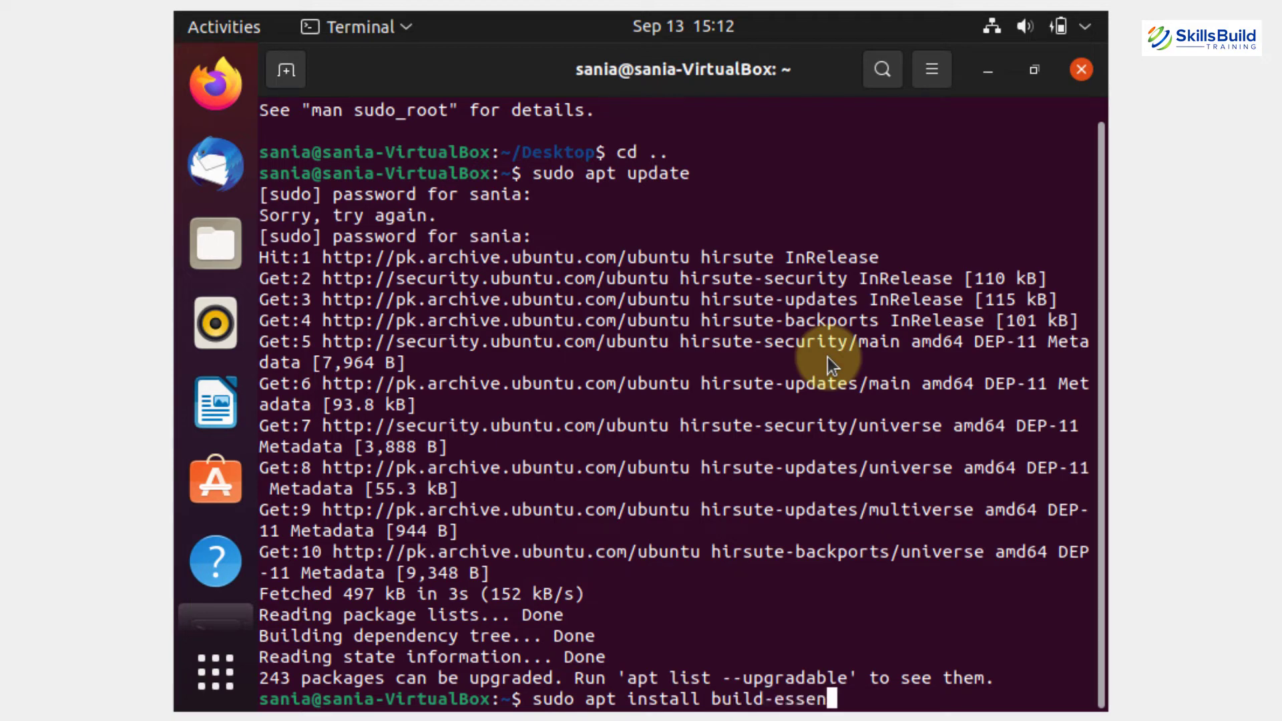
text(tial dkms)
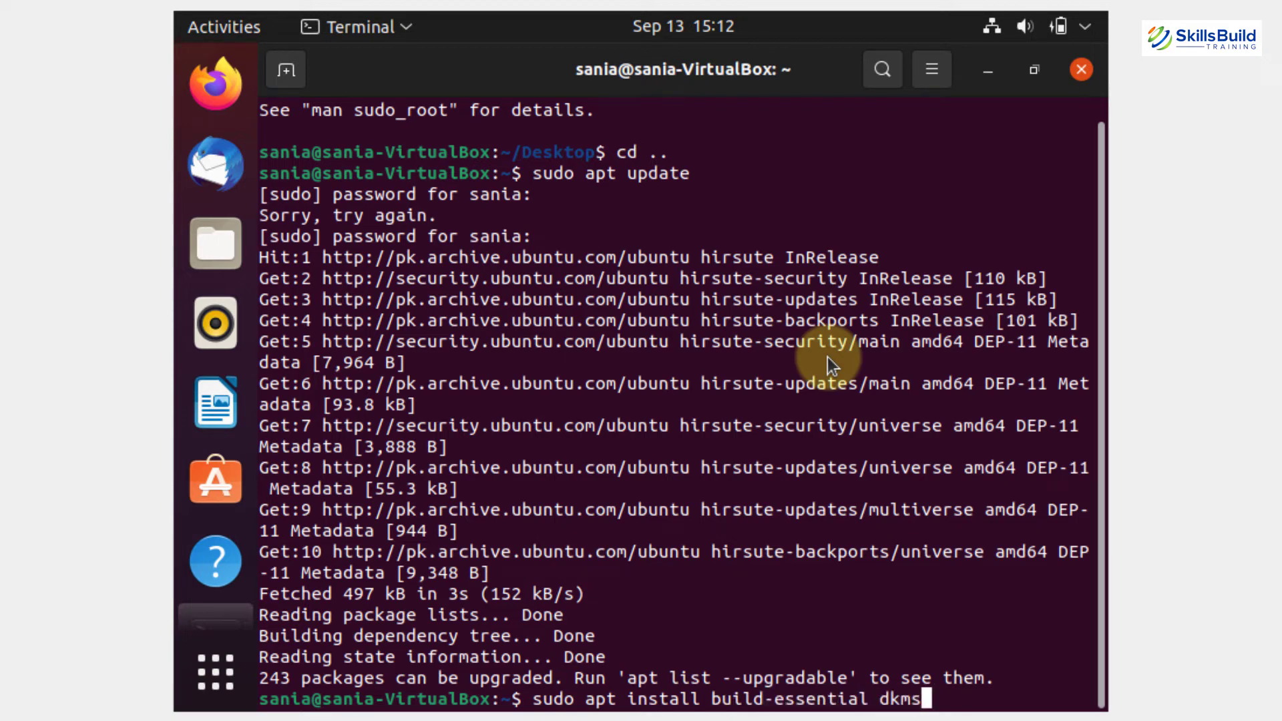
text( linux)
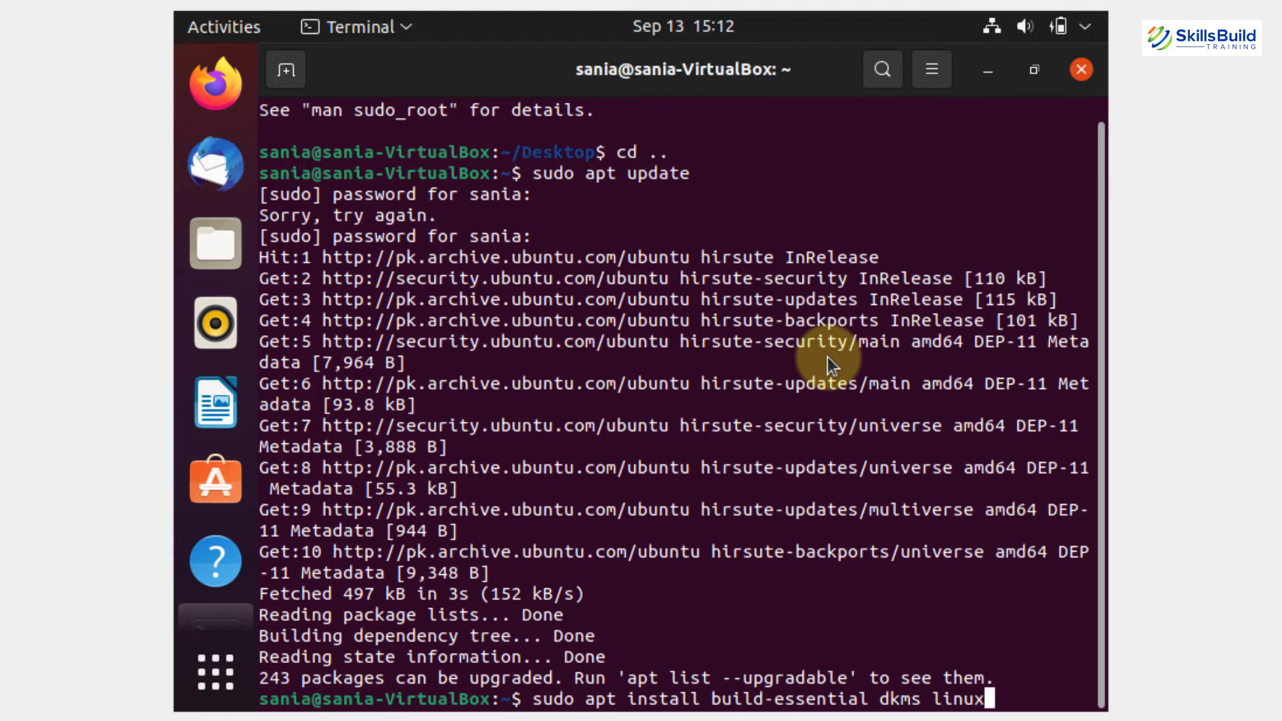
text(-headers-)
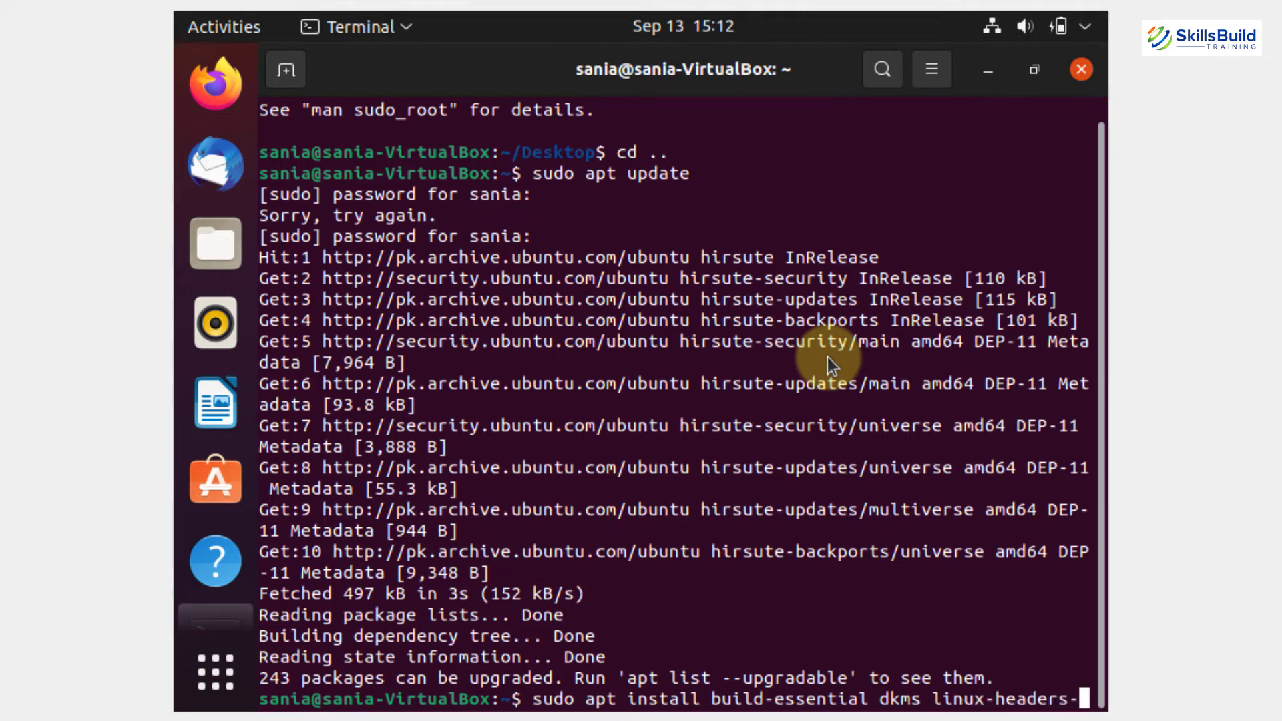
text($())
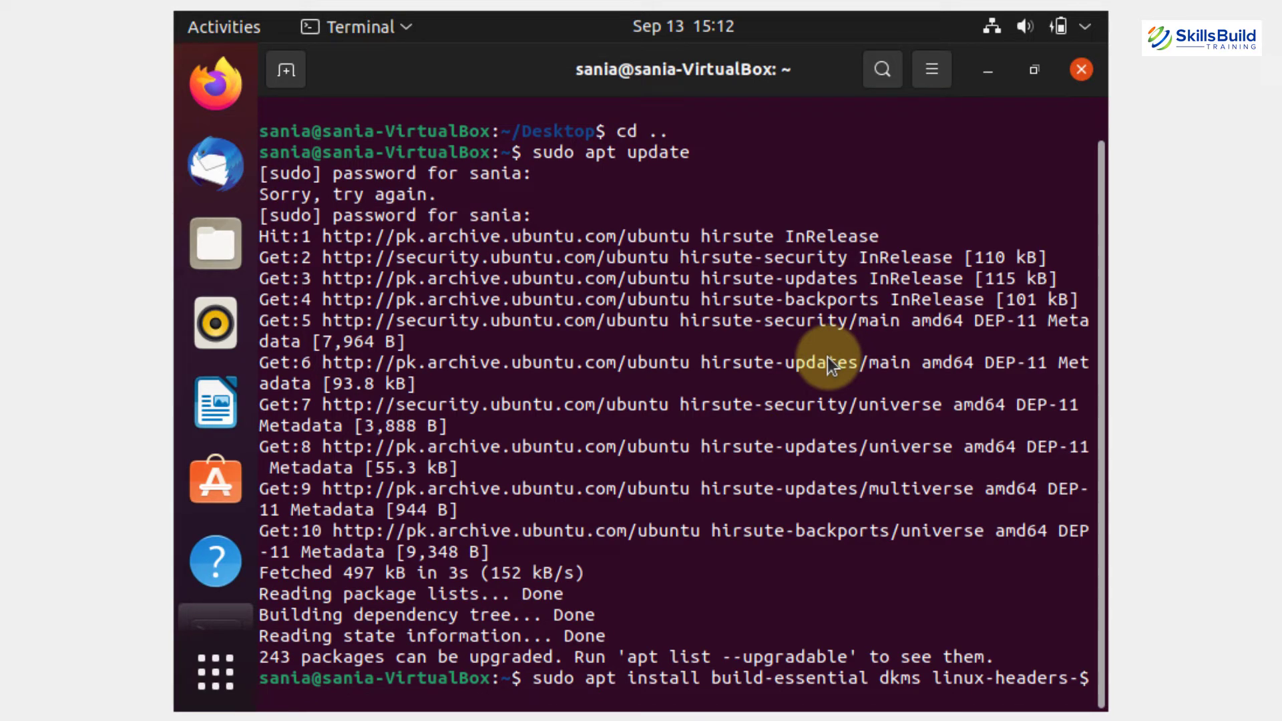
key(Left)
text(uname -r)
key(Right)
key(Return)
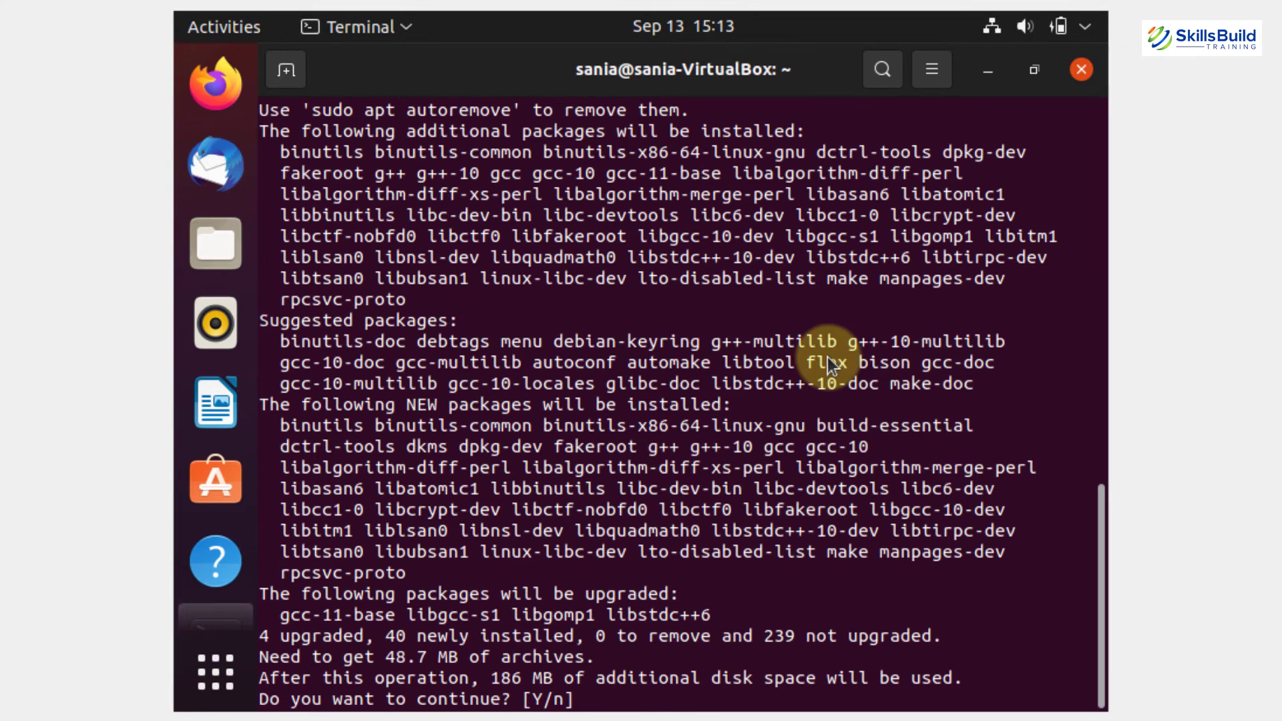
text(y)
key(Return)
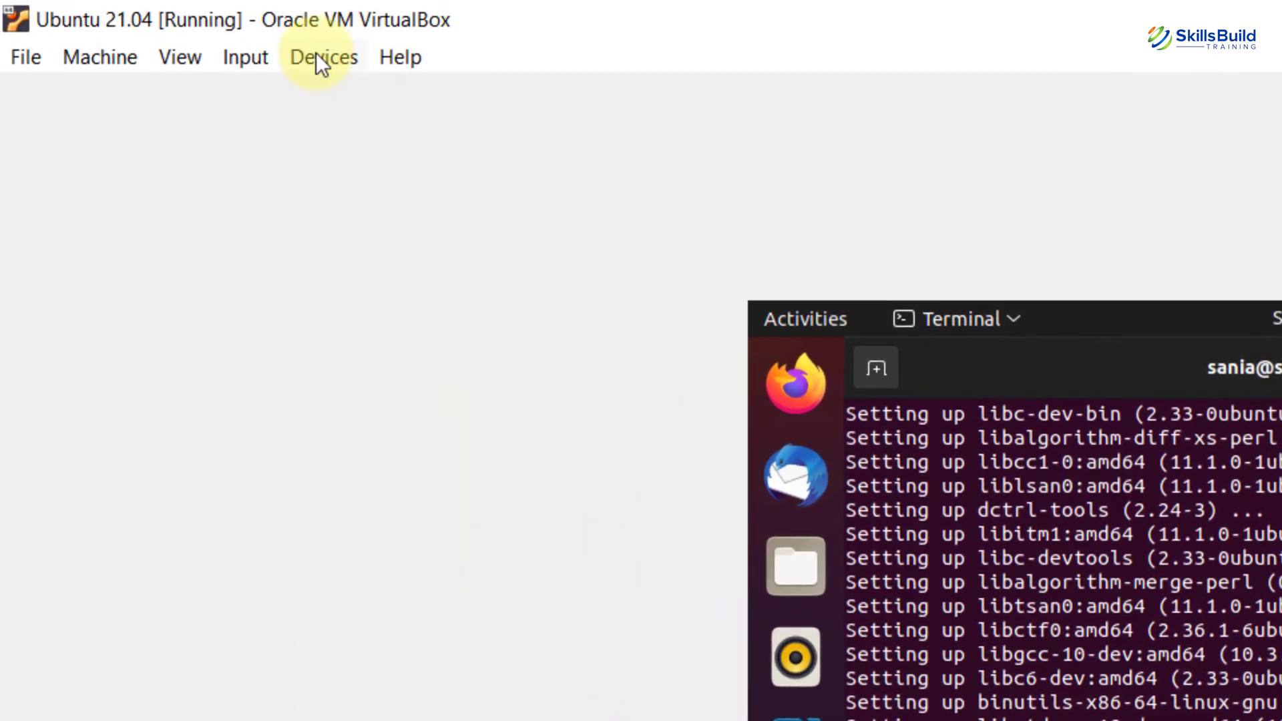
Insert the Guest Additions CD image into the VM from the Devices menu.
click(319, 61)
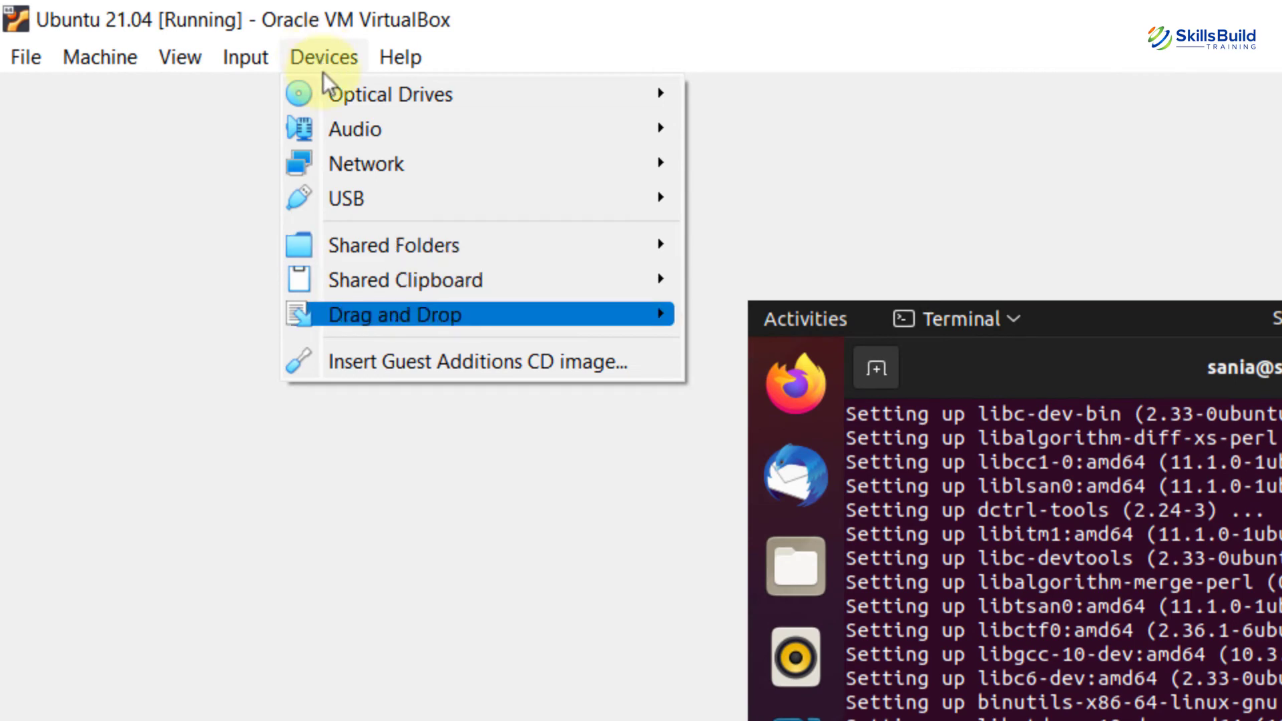
click(430, 362)
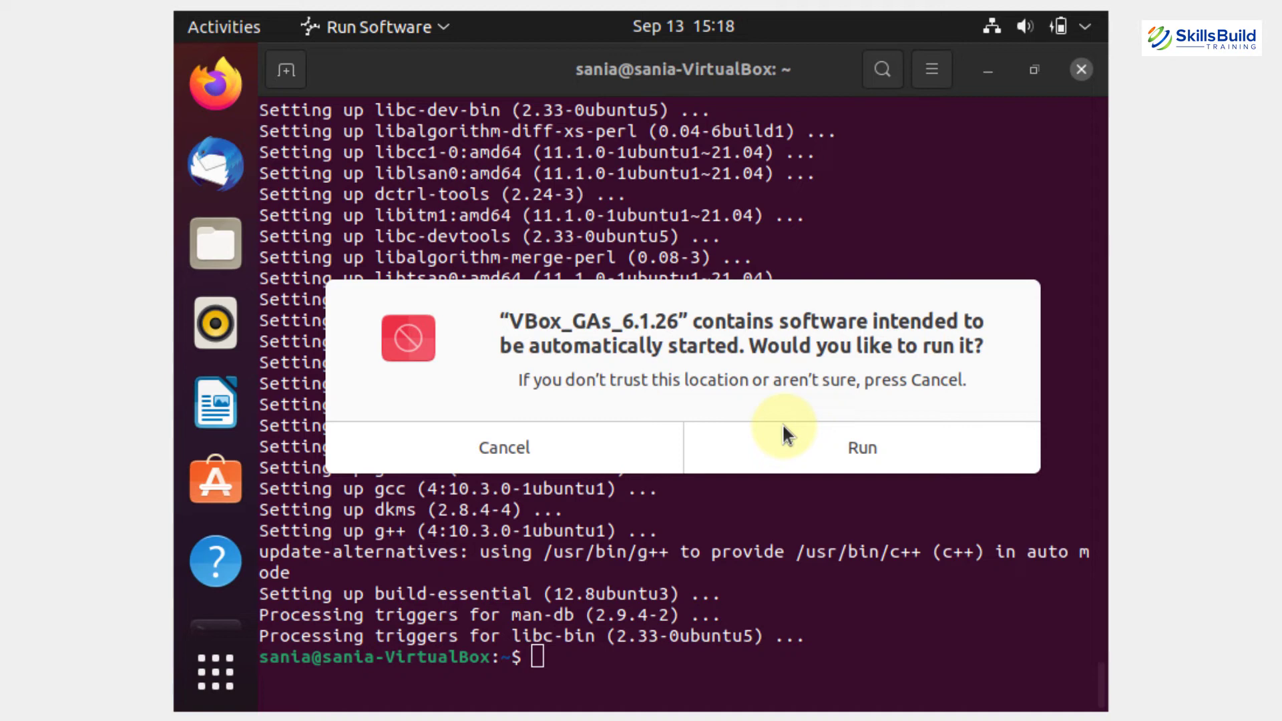
Run the Guest Additions 6.1.26 autorun installer as superuser, then close its finished window.
click(823, 451)
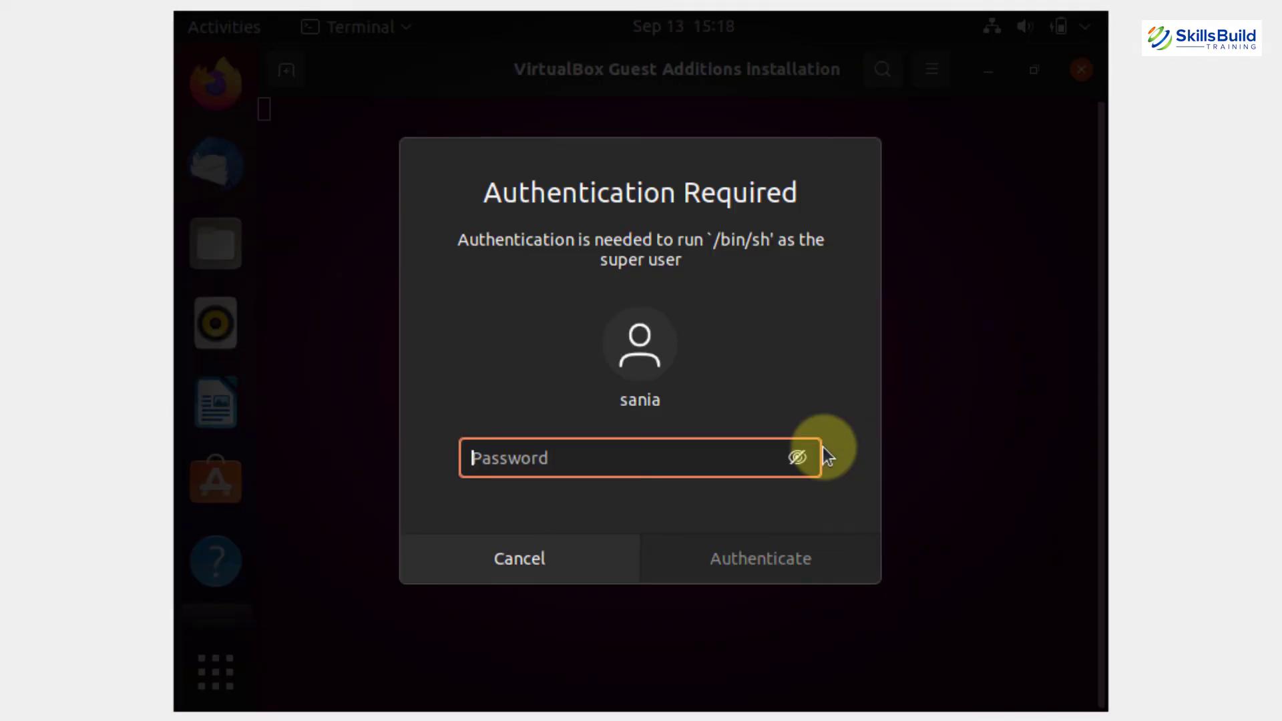
text(*****)
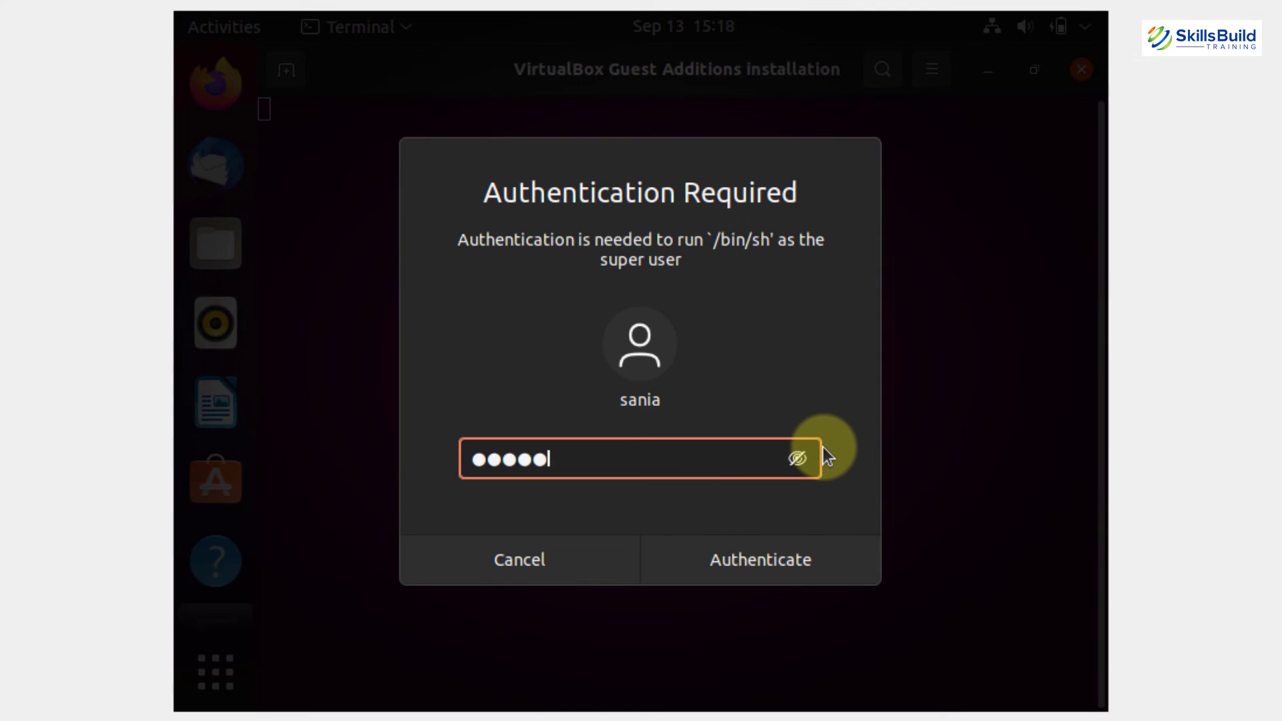
click(796, 551)
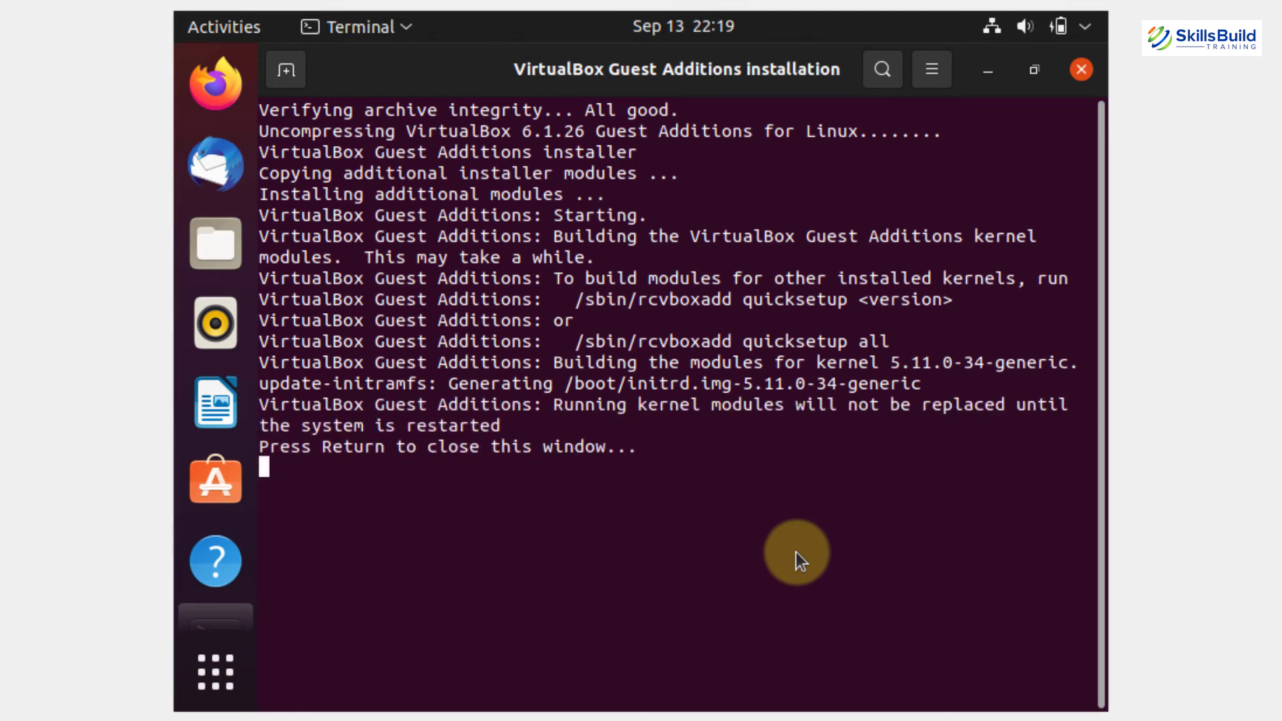
key(Return)
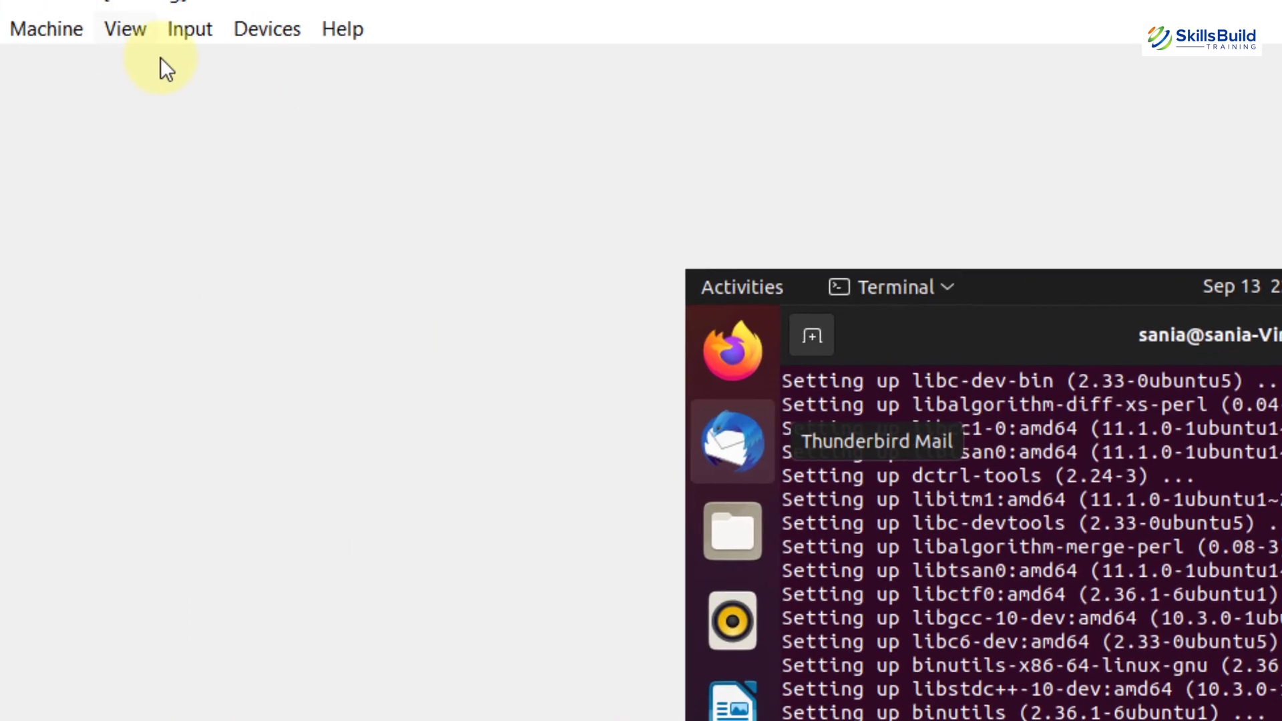
Switch the VM to full-screen, then exit full-screen from the mini toolbar.
click(127, 30)
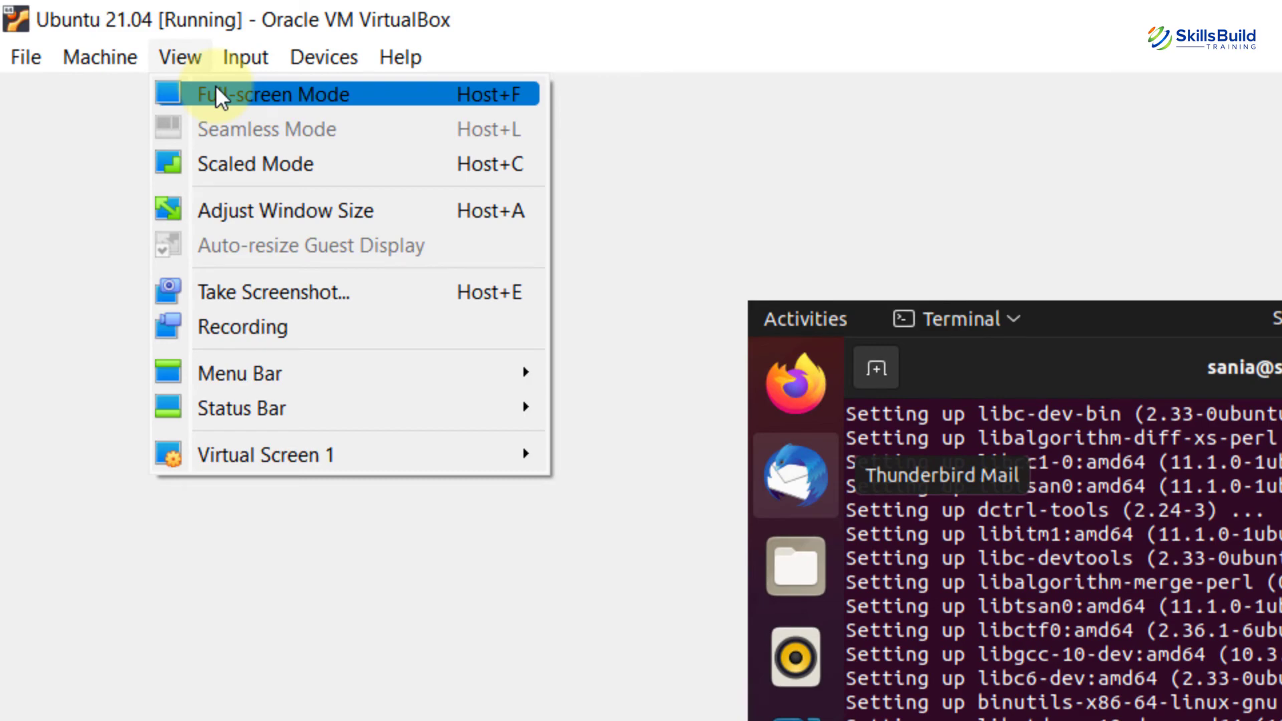
click(215, 87)
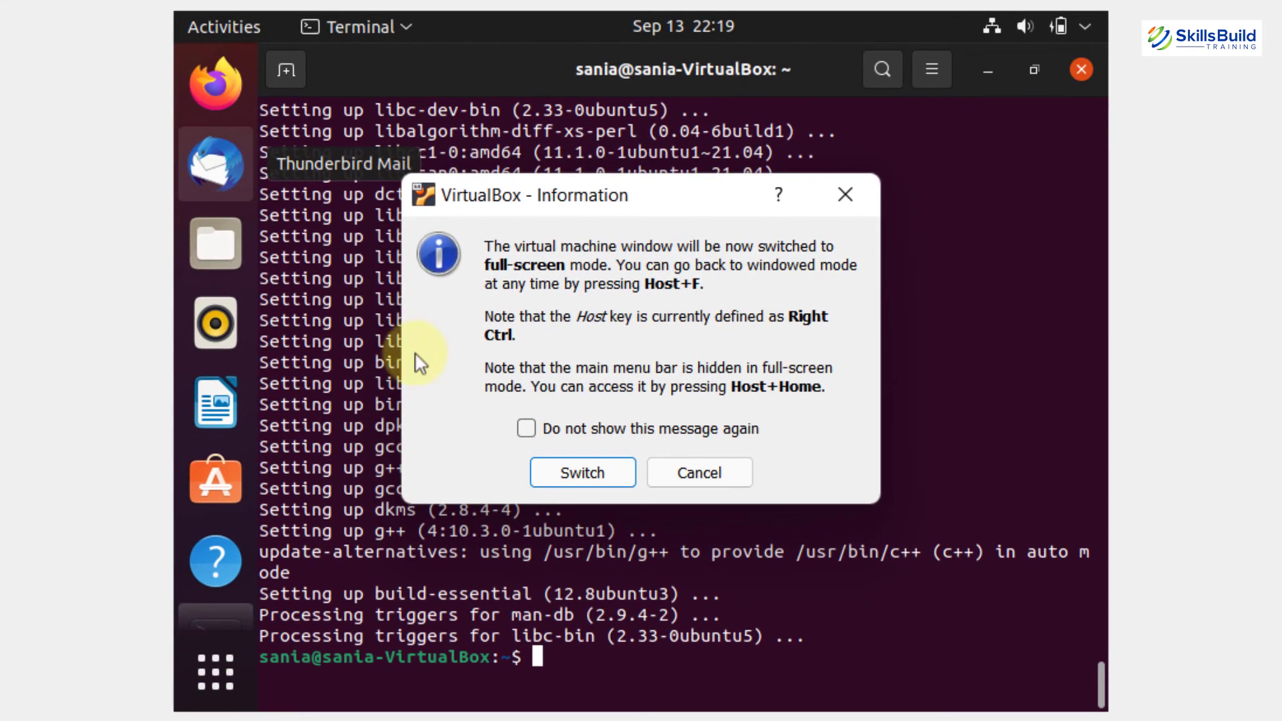
click(573, 474)
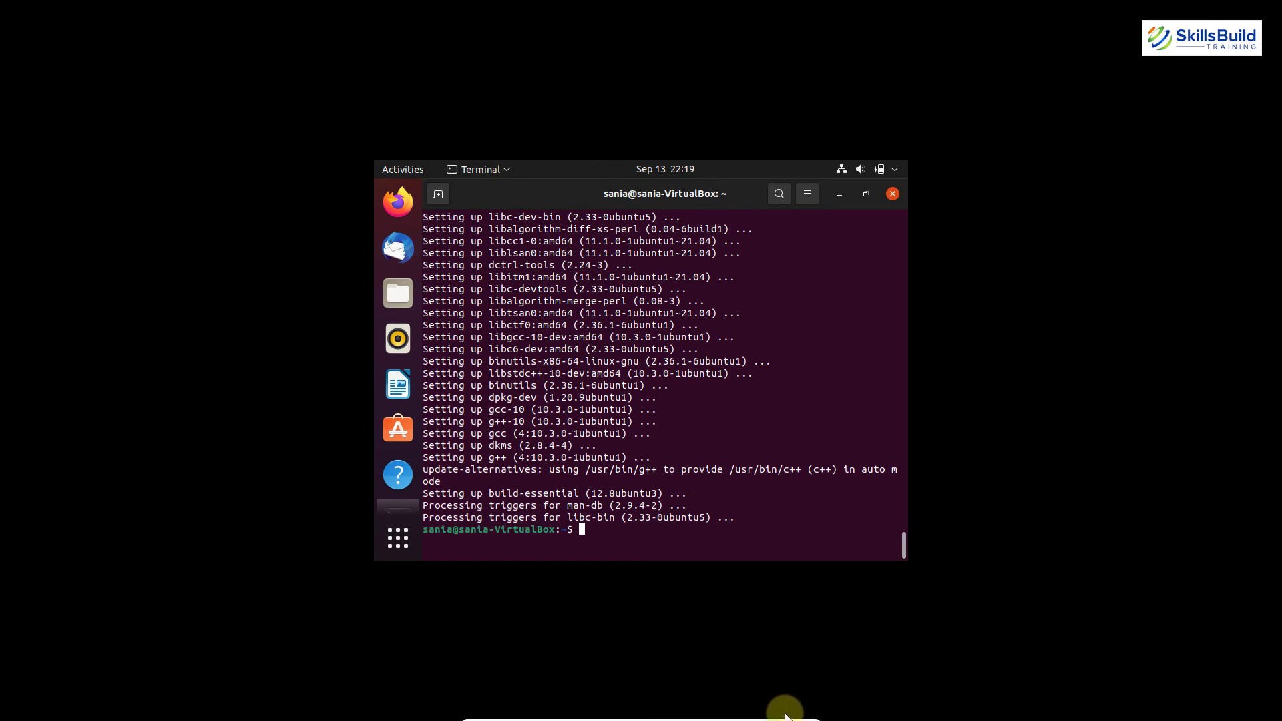
mouse_move(786, 717)
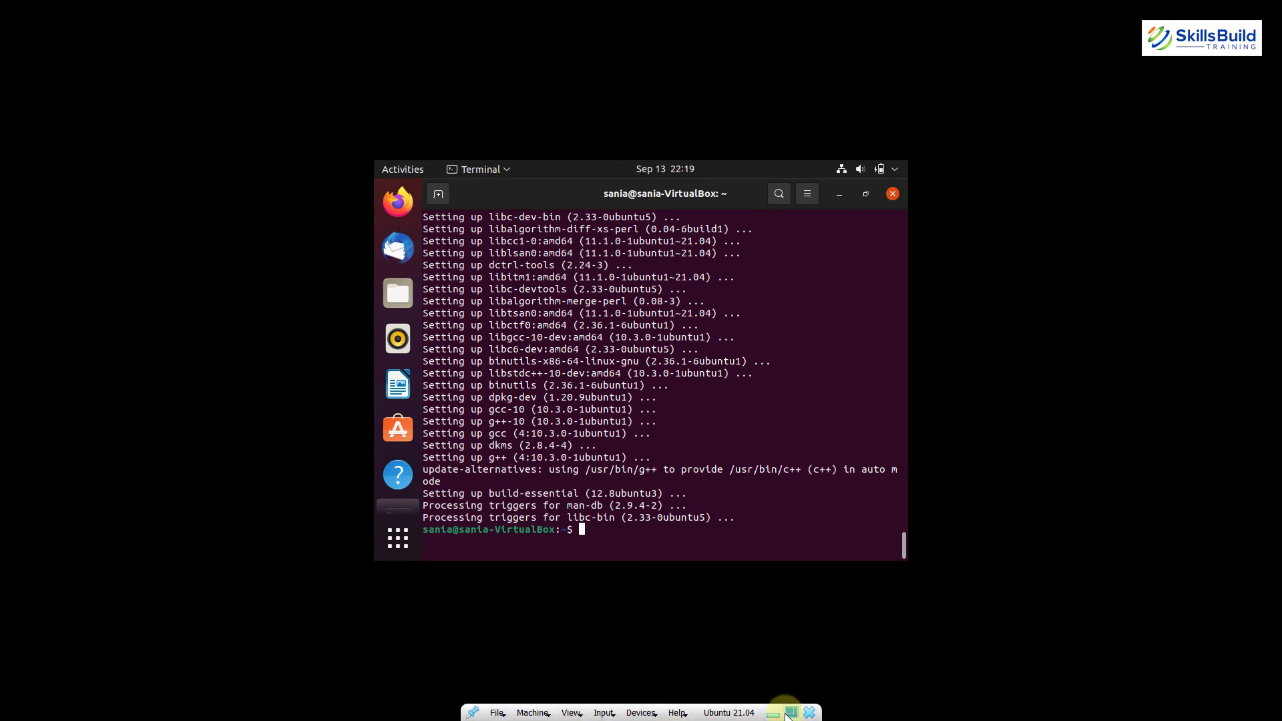
click(790, 713)
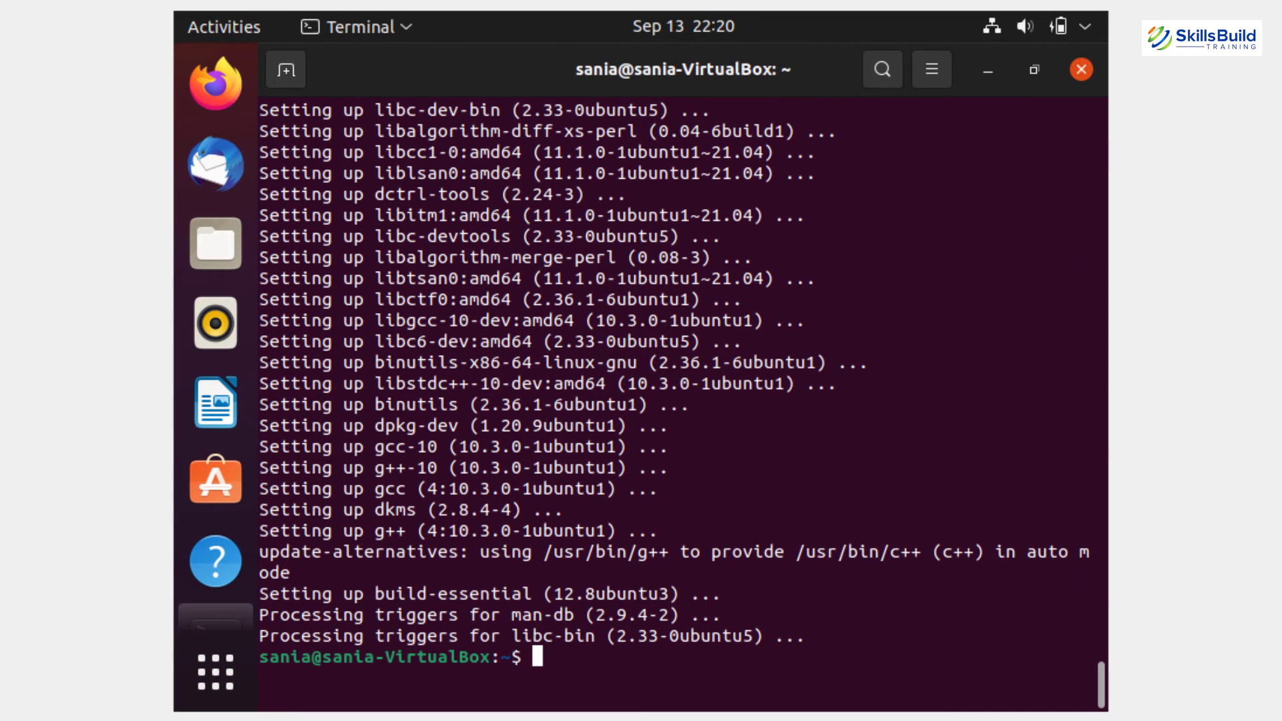
Create the /mnt/cdrom folder with sudo mkdir -p, entering the sudo password.
text(sudo mk)
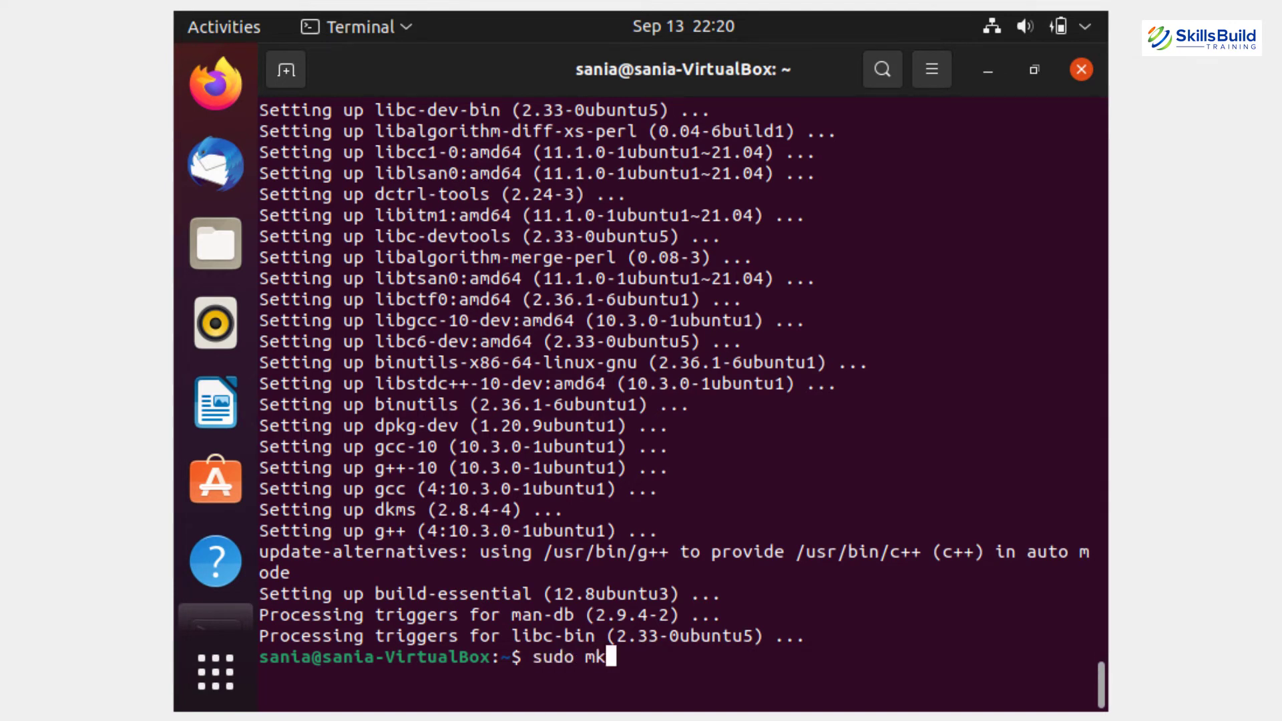
text(dir -p /mn)
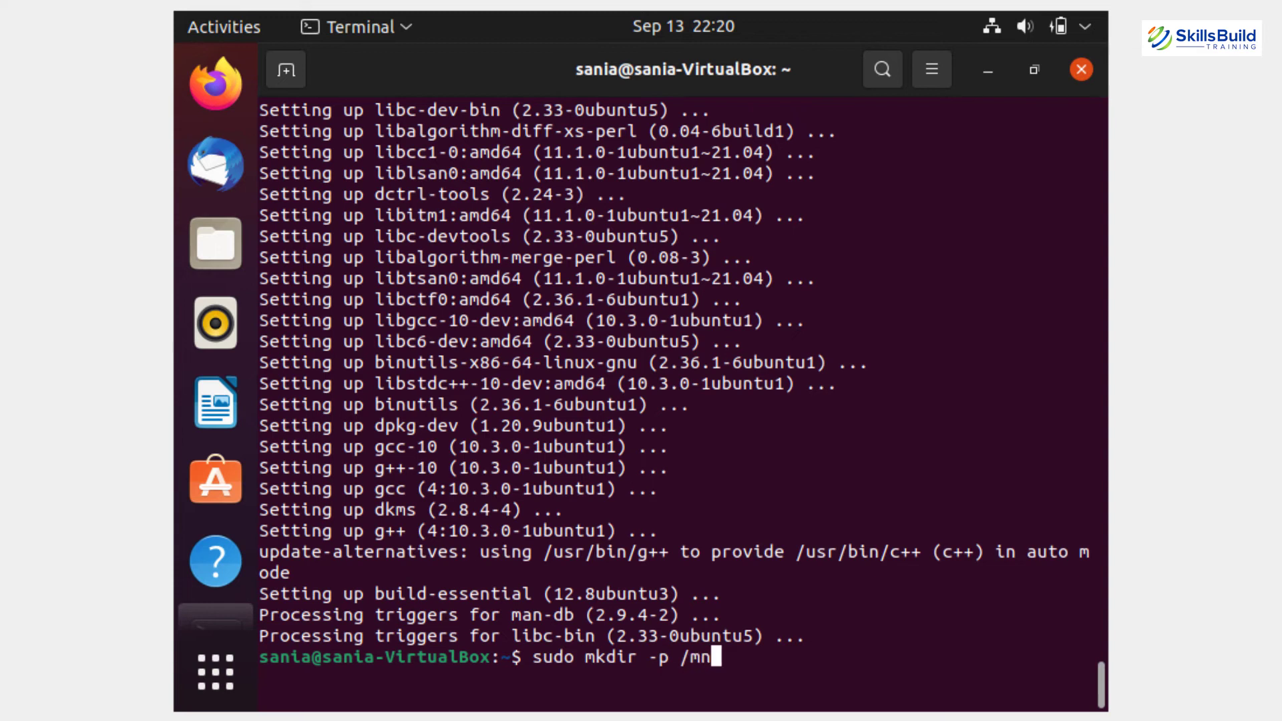
text(t/cdrom)
key(Return)
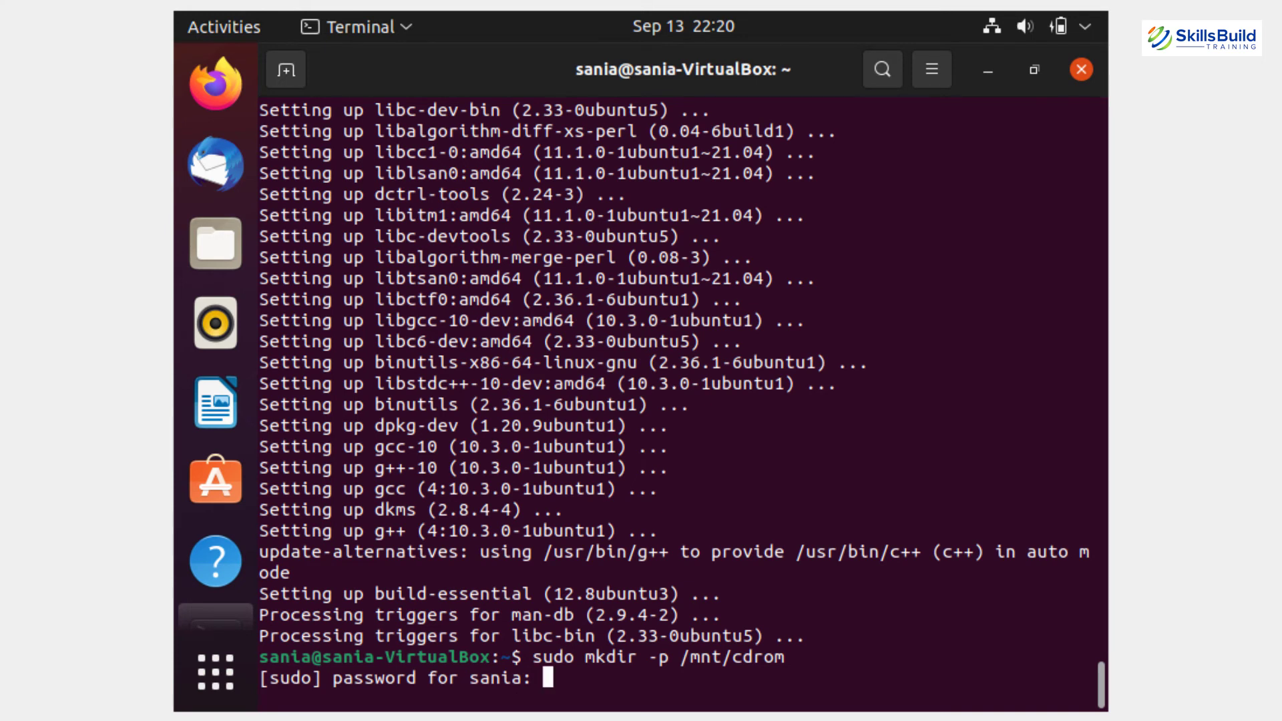
key(Return)
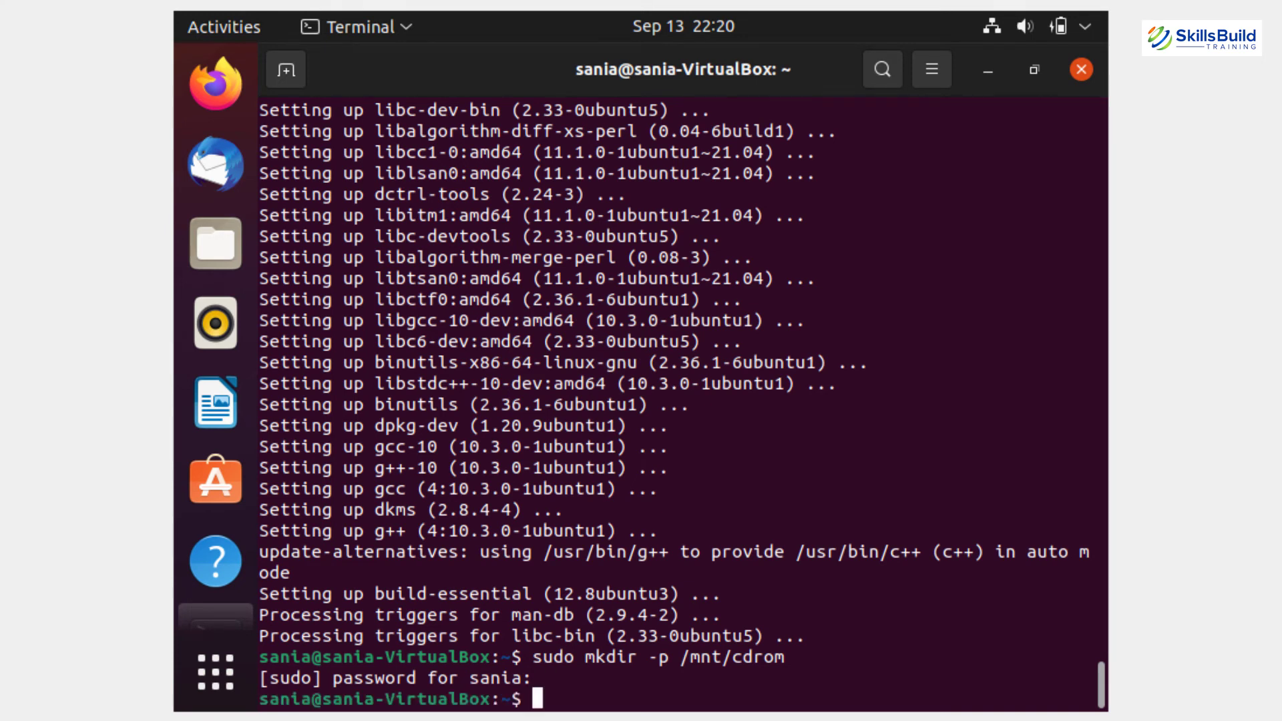
Mount /dev/cdrom at /mnt/cdrom and change into that folder.
text(sudo mount )
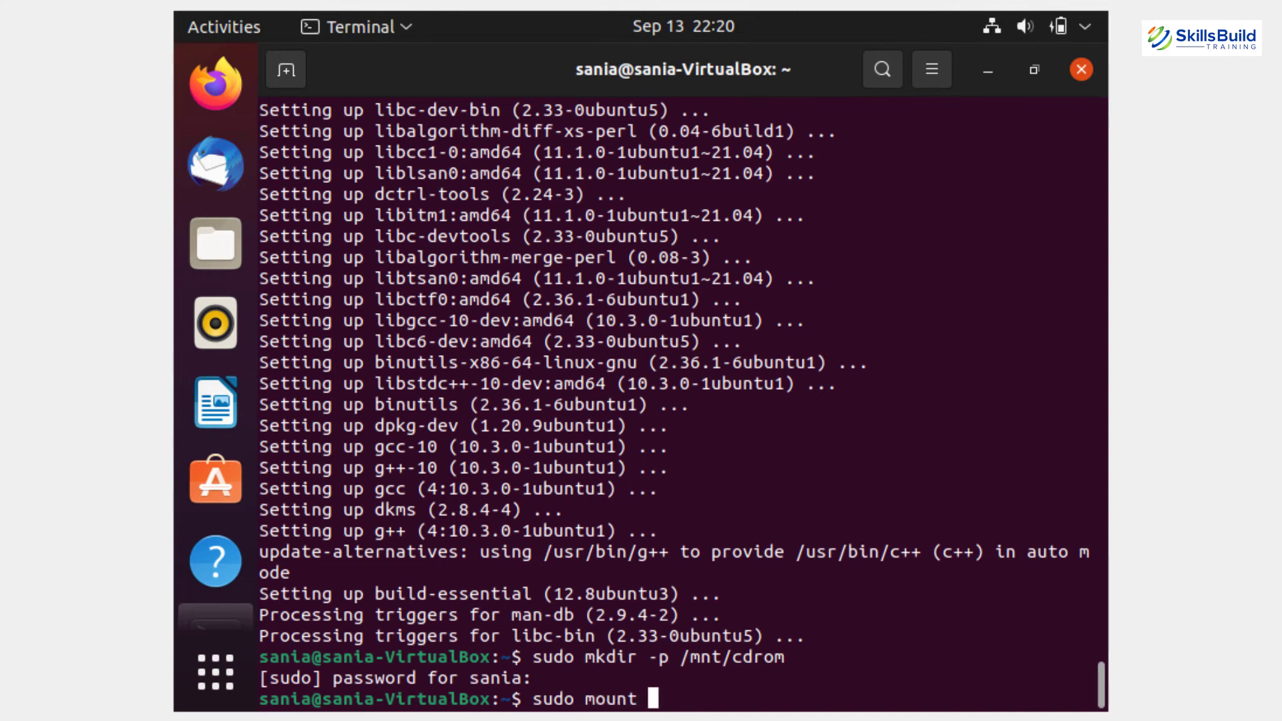
text(/dev/cdrom)
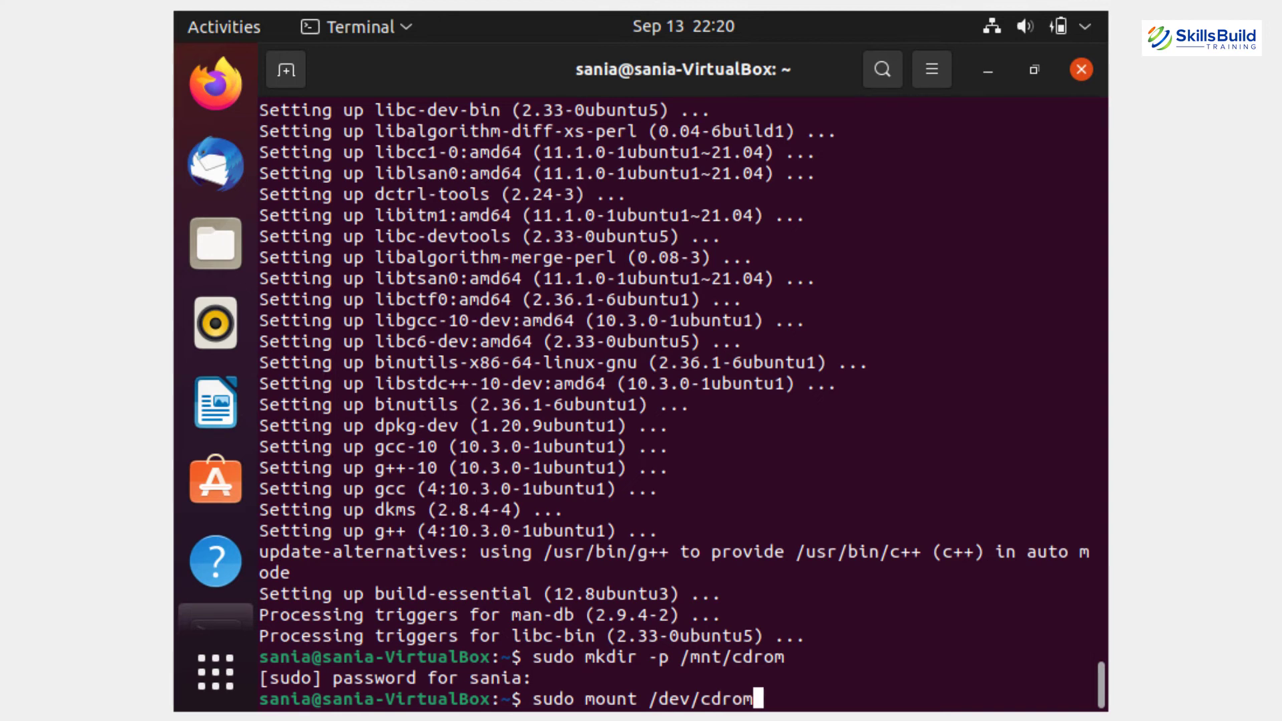
text(mnt/cdro)
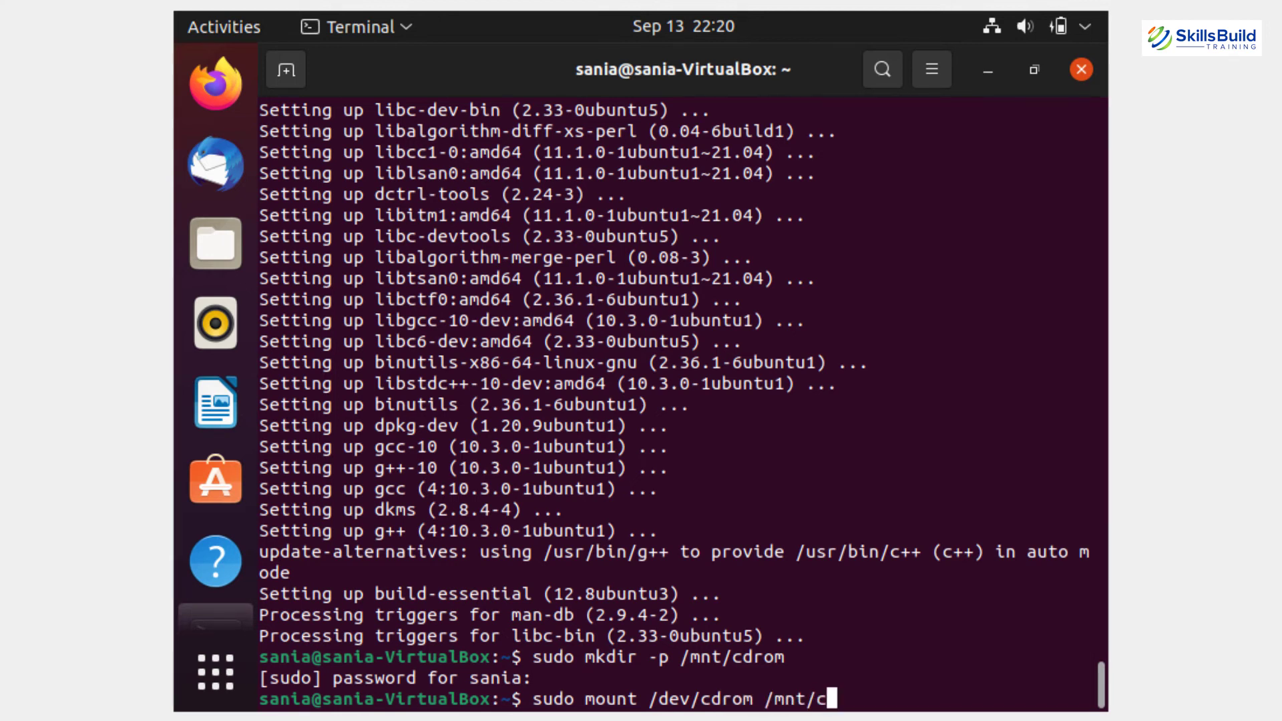
text(m)
key(Return)
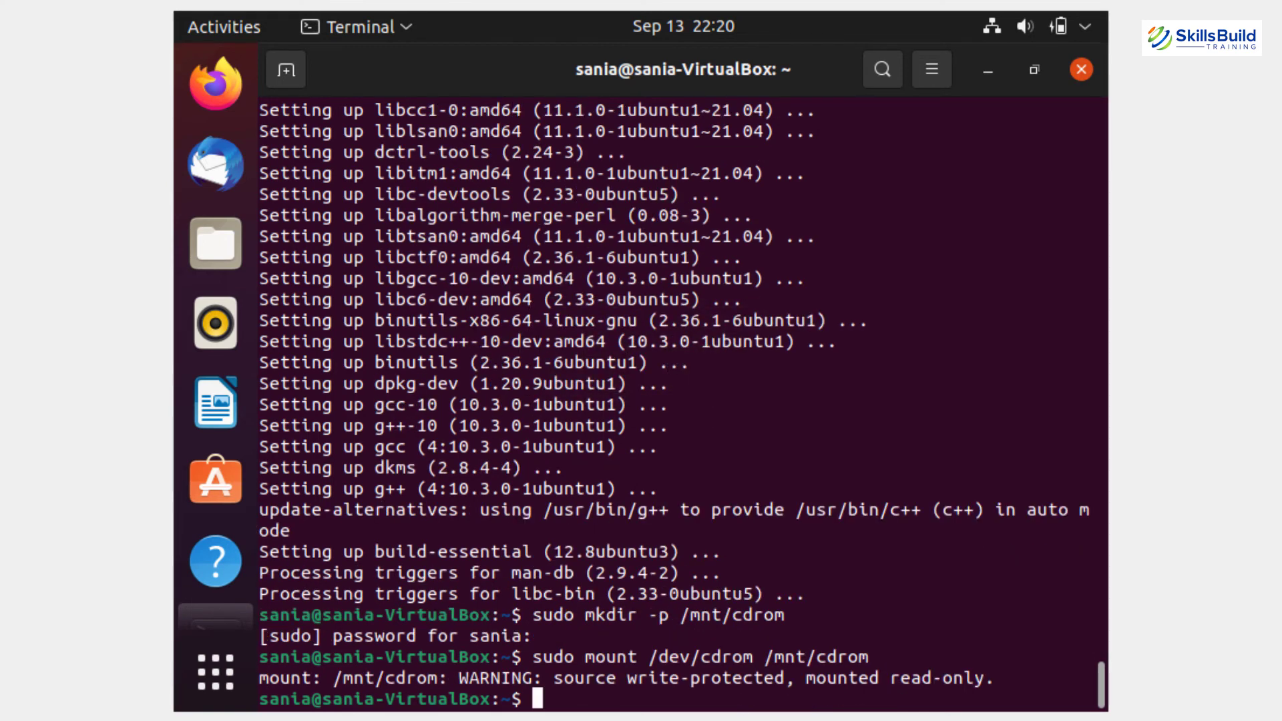
text(cd /mnt/cdrom)
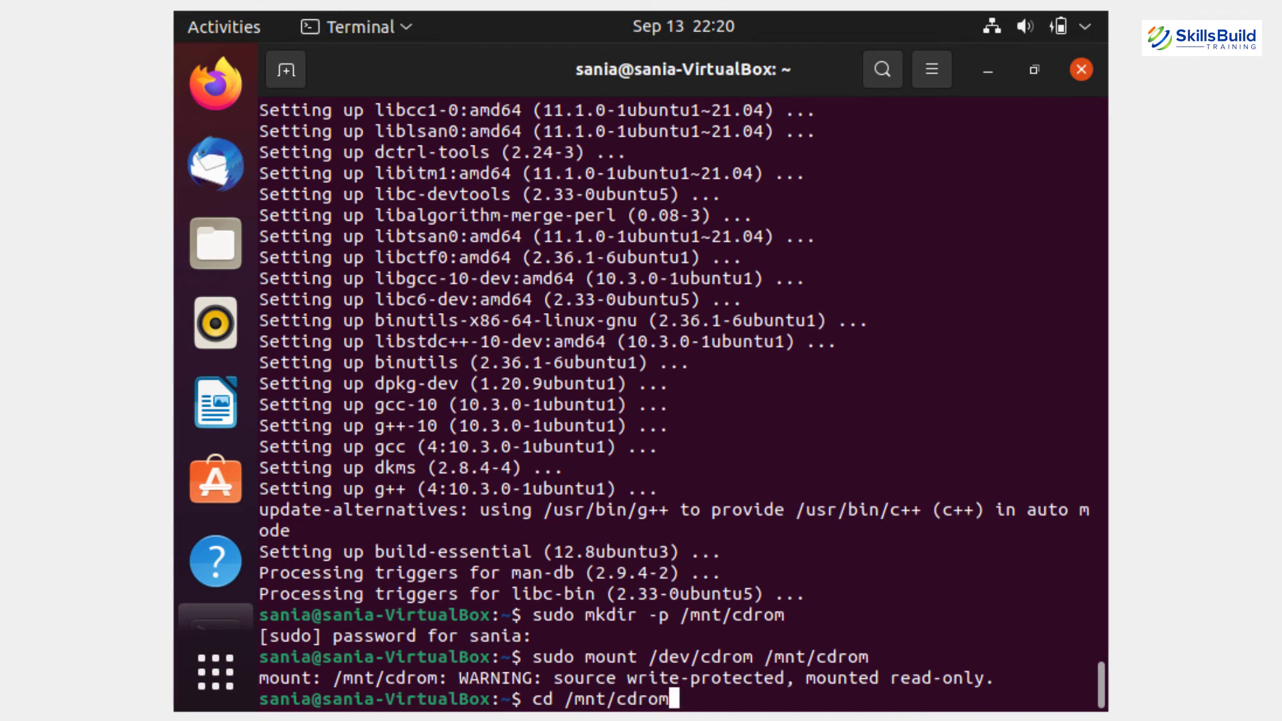
key(Return)
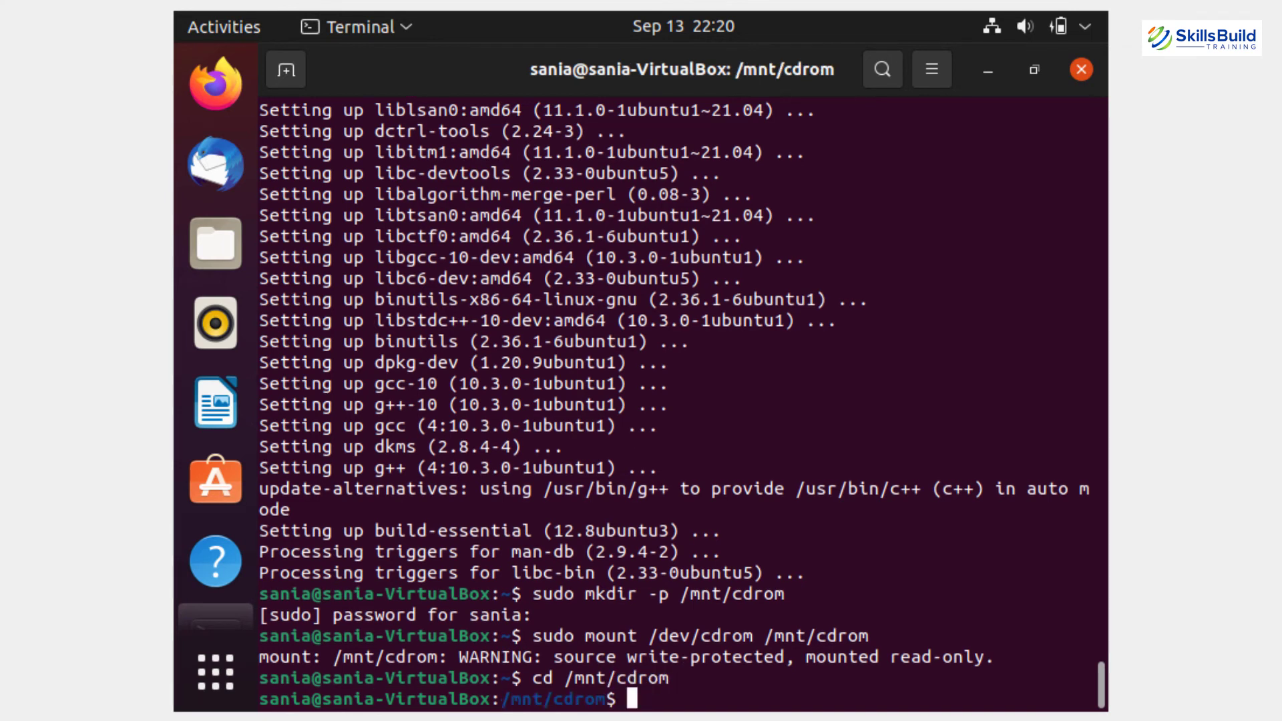
Run sudo sh ./VBoxLinuxAdditions.run --nox11 to build the Guest Additions kernel modules.
text(sudo sh ./)
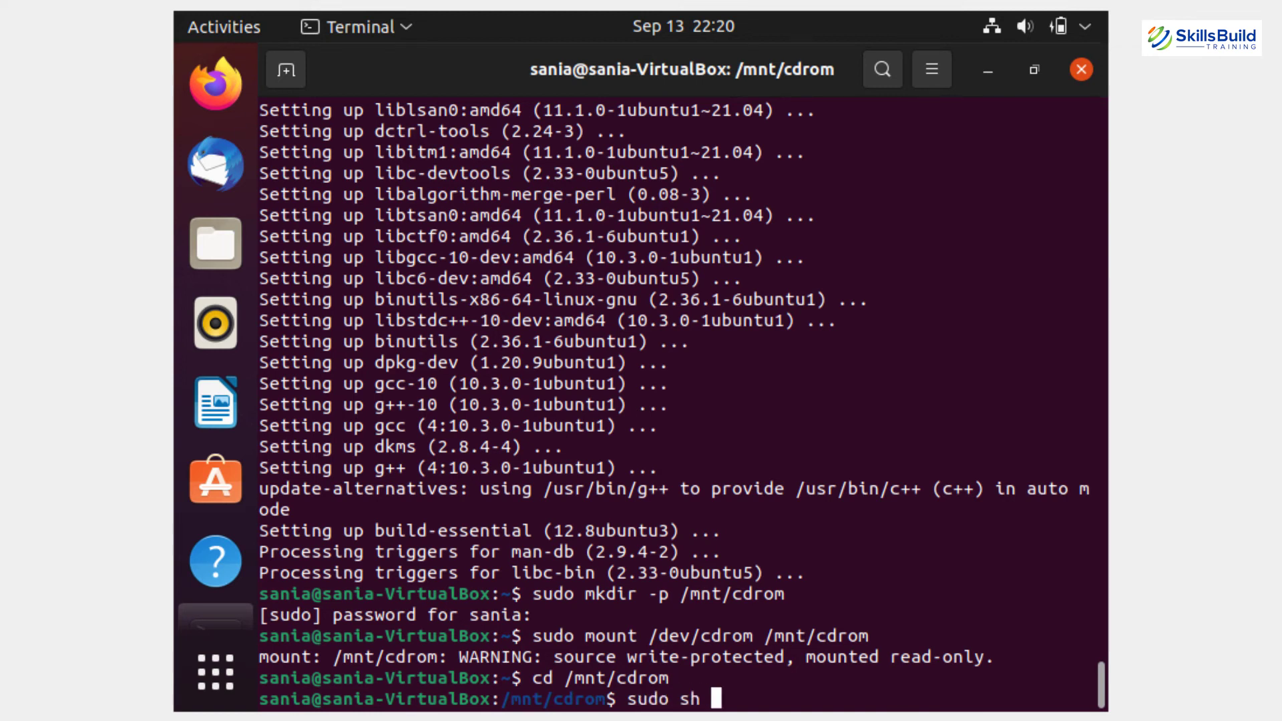
text(VBox)
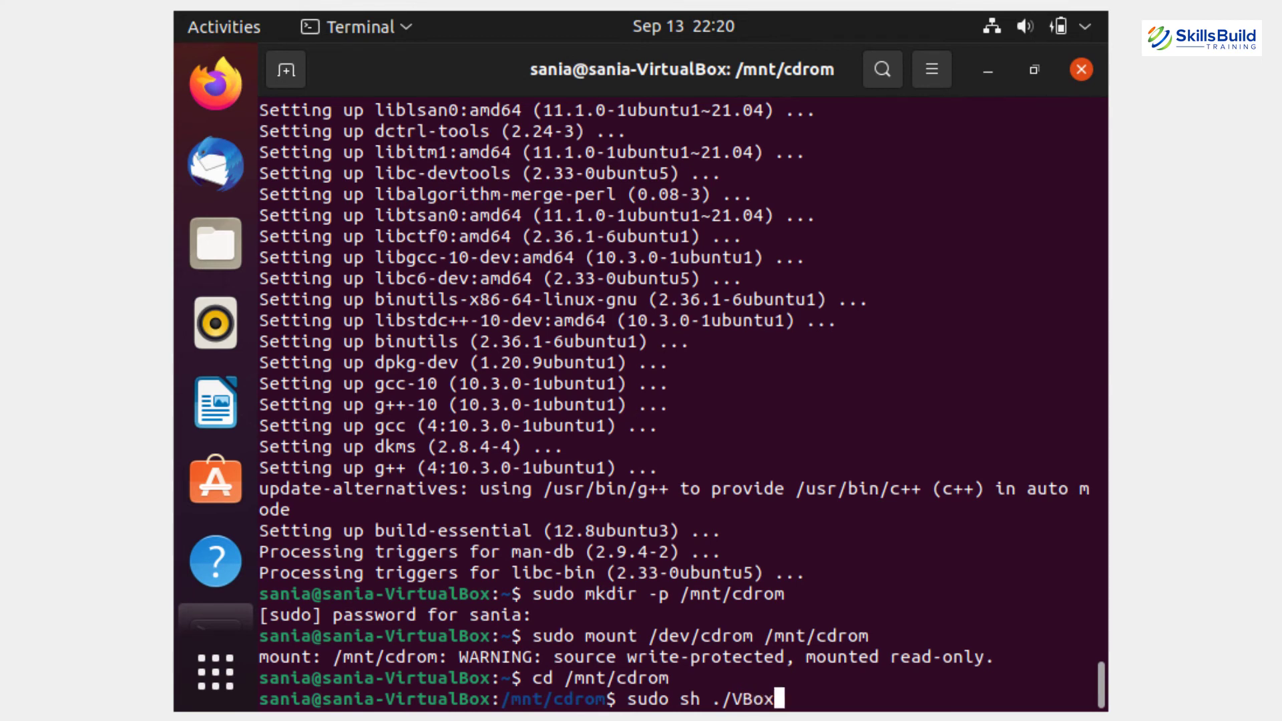
text(LinuxAddition)
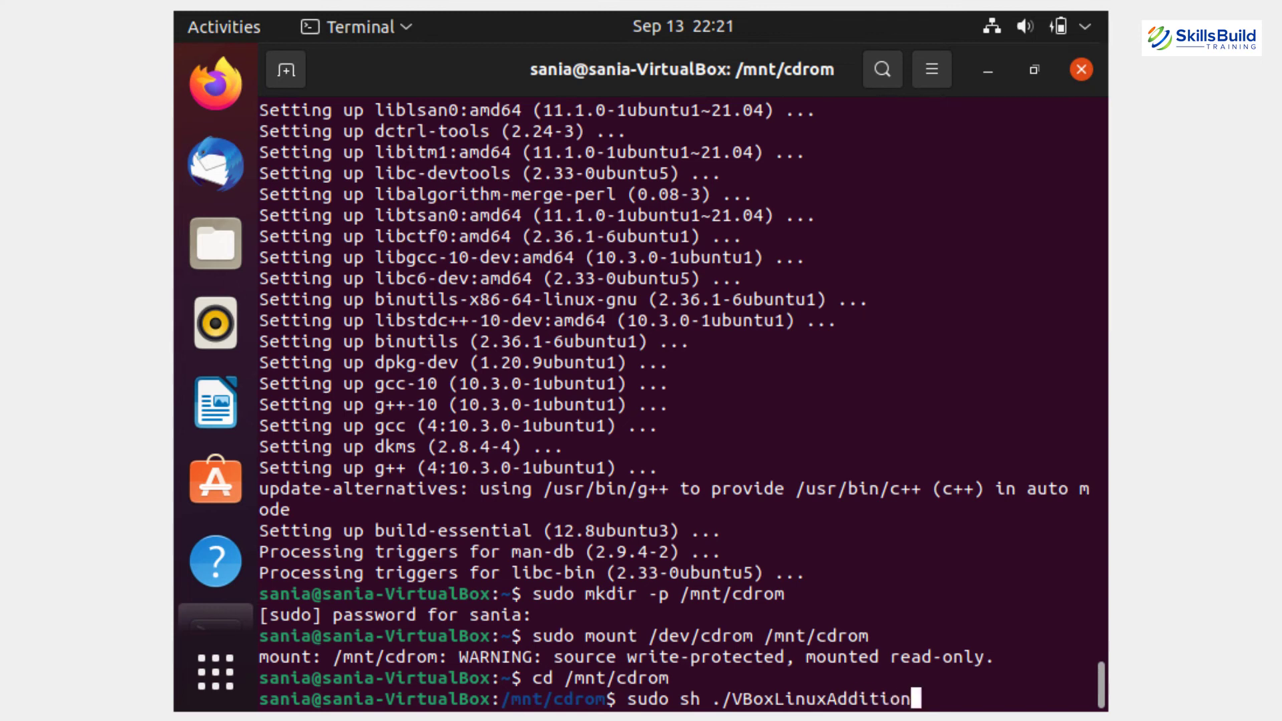
text(s.run --nox11)
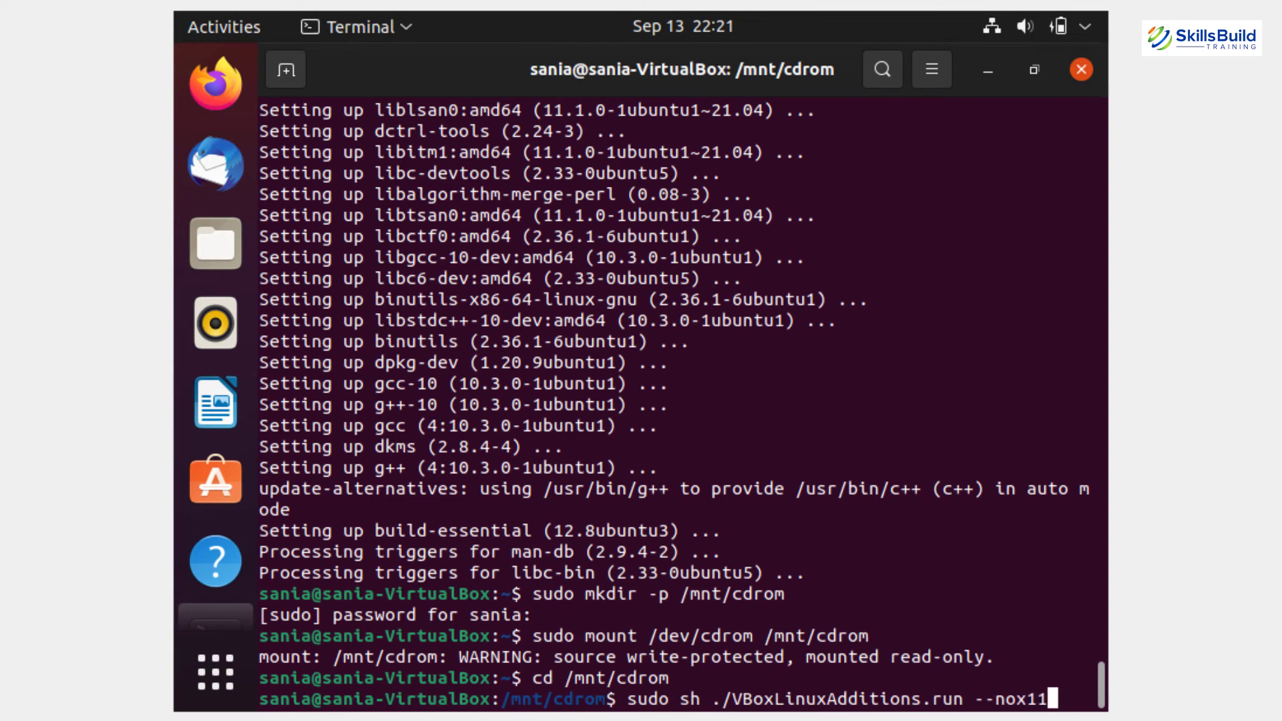
key(Return)
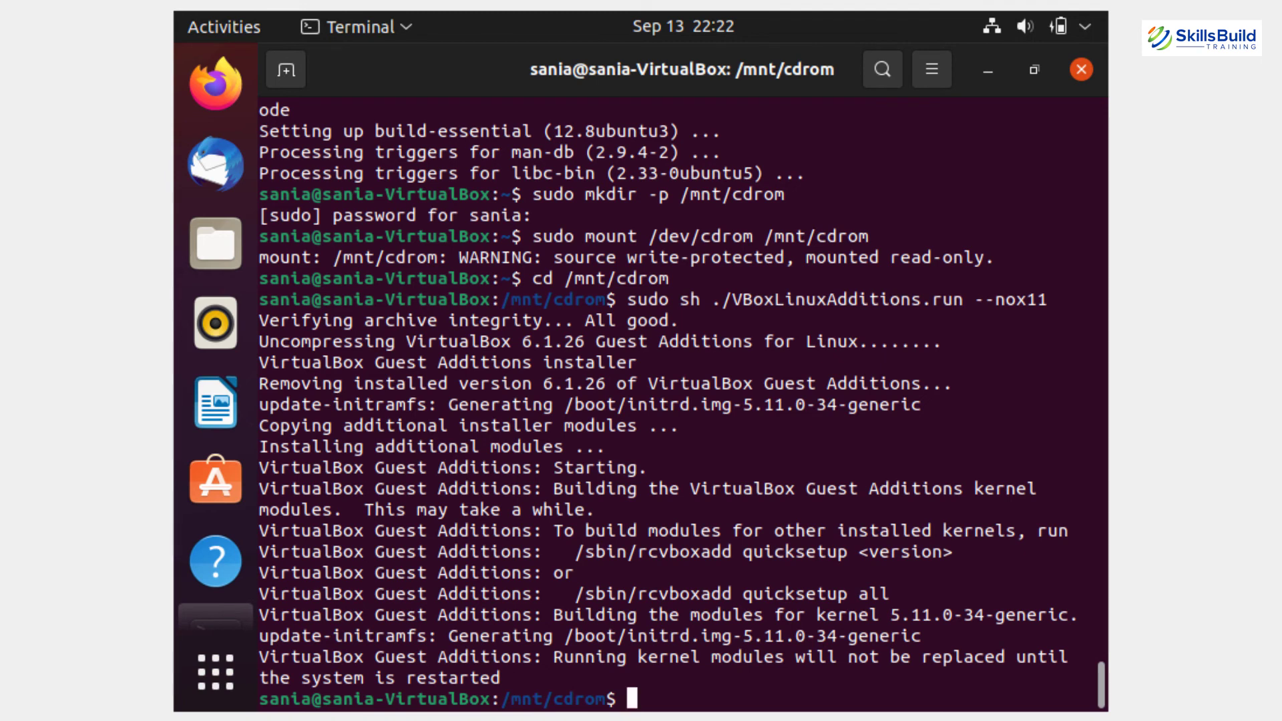
text(sudo shutdo)
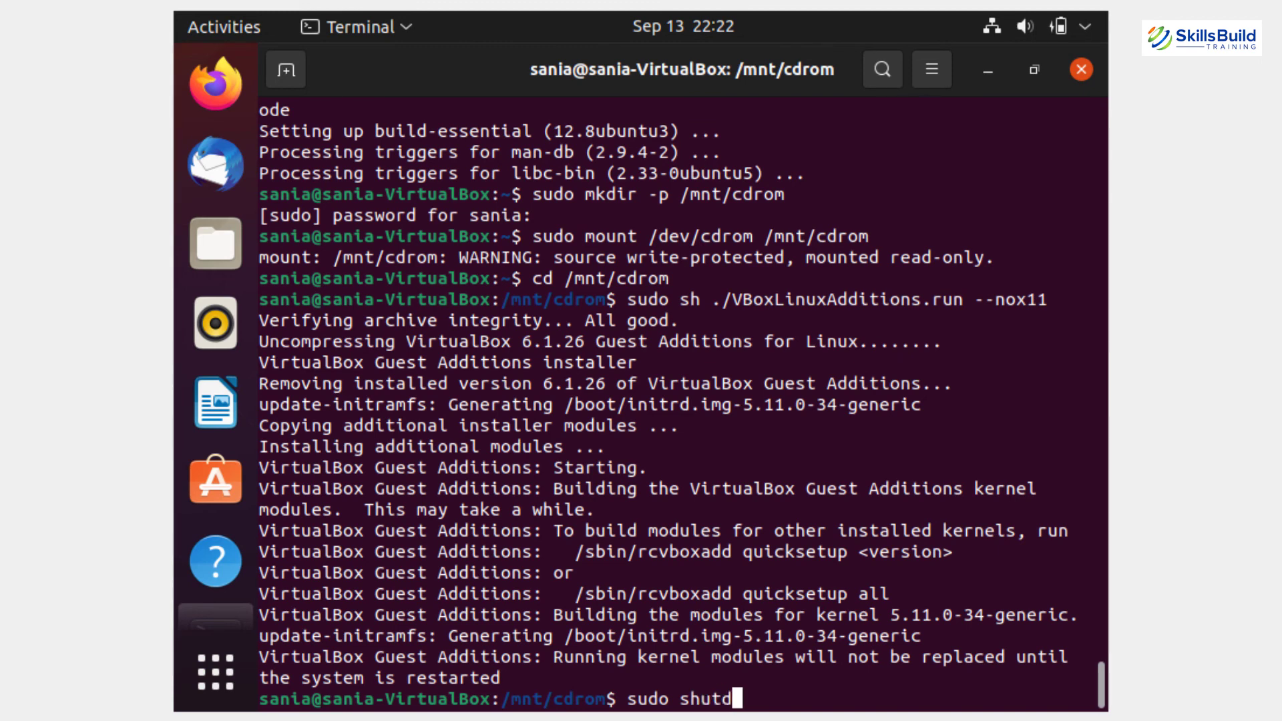
text(wn -r now)
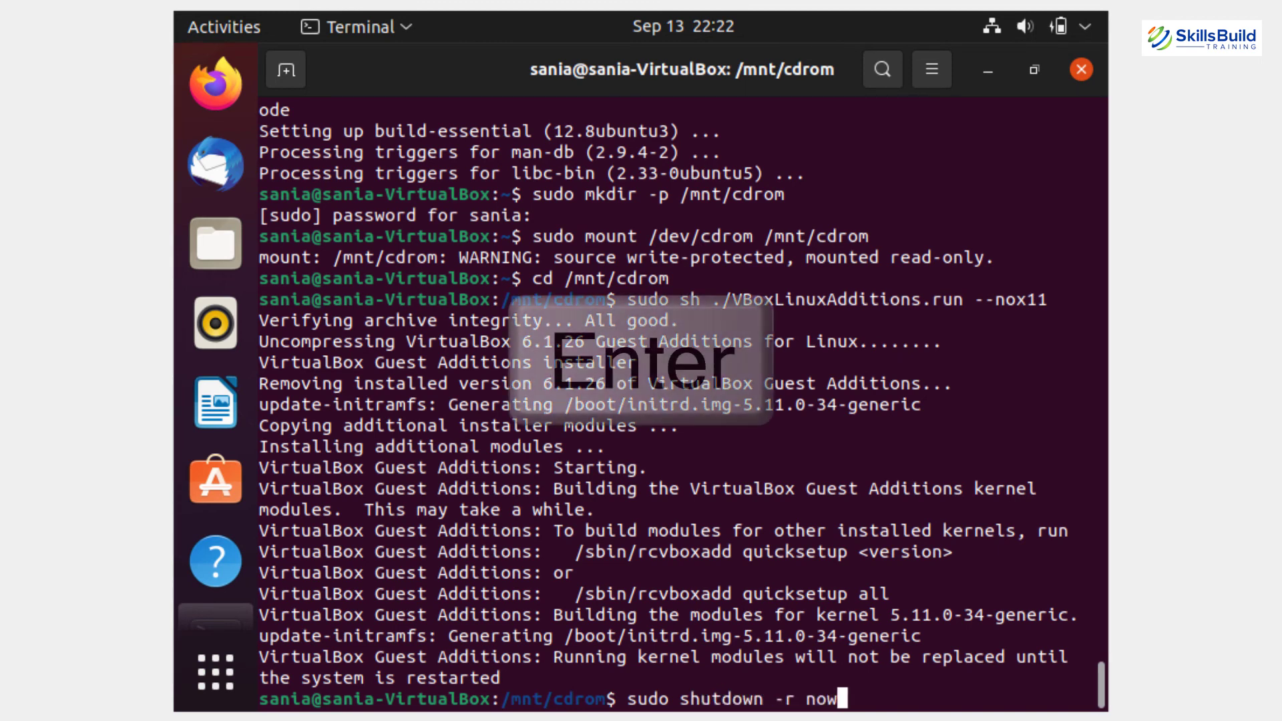
Reboot the guest with sudo shutdown -r now, then open the View menu.
key(Return)
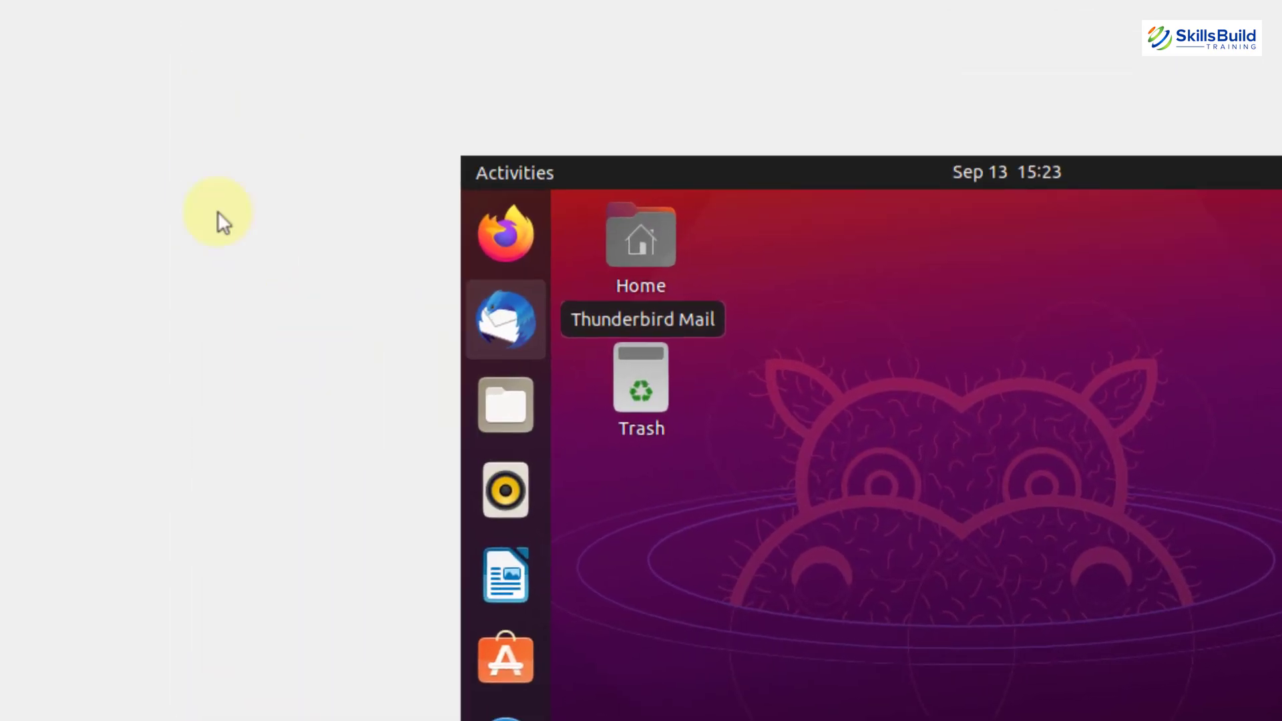
click(176, 57)
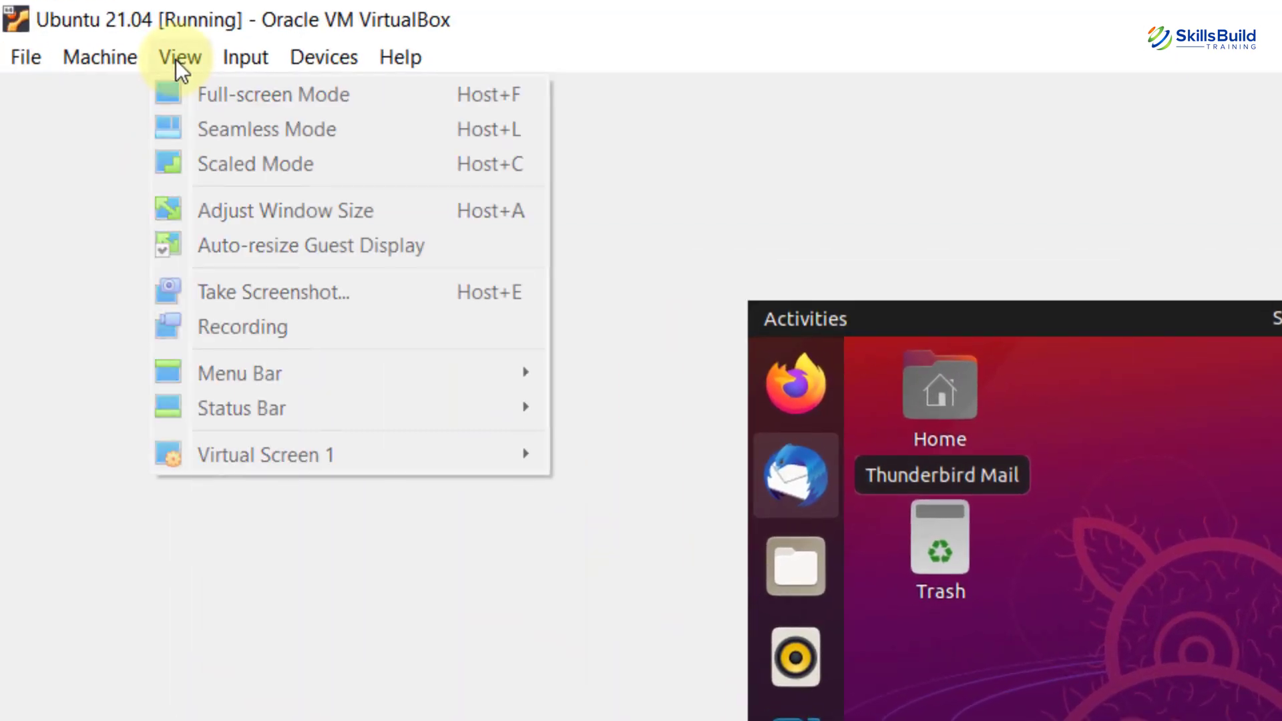
Switch the rebooted Ubuntu desktop to full-screen and close the Files crash report.
click(187, 92)
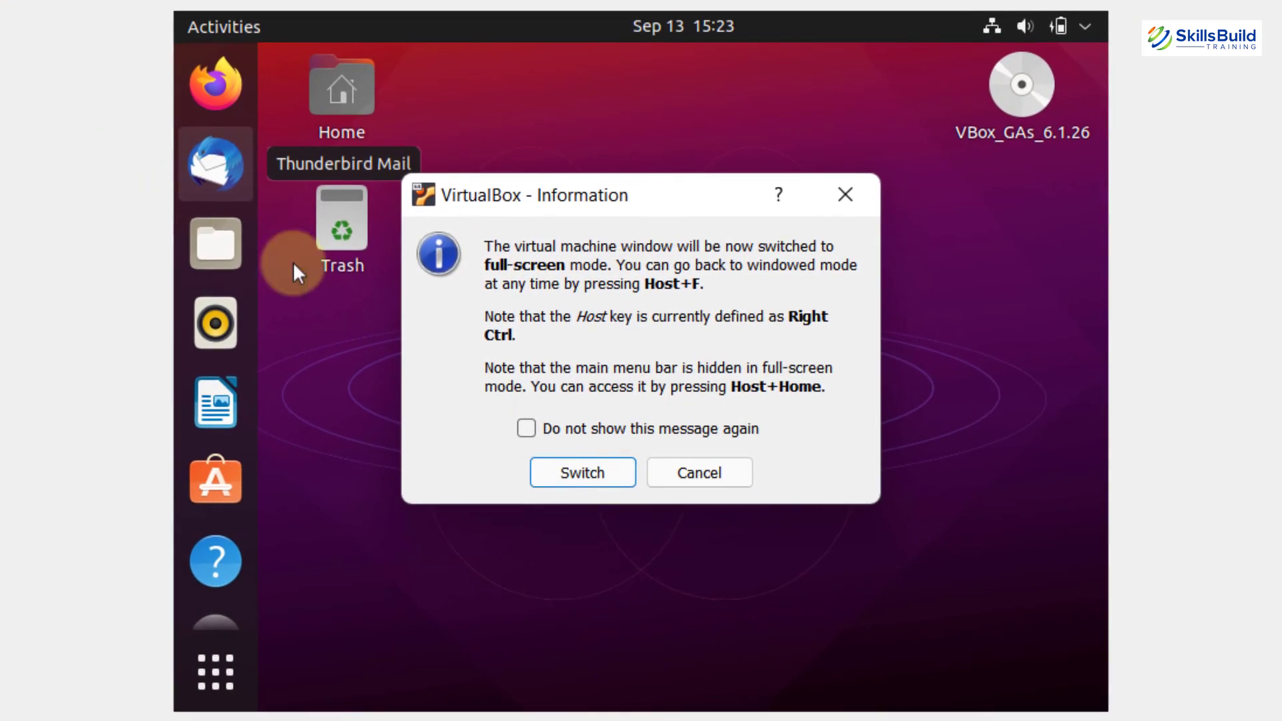
click(818, 606)
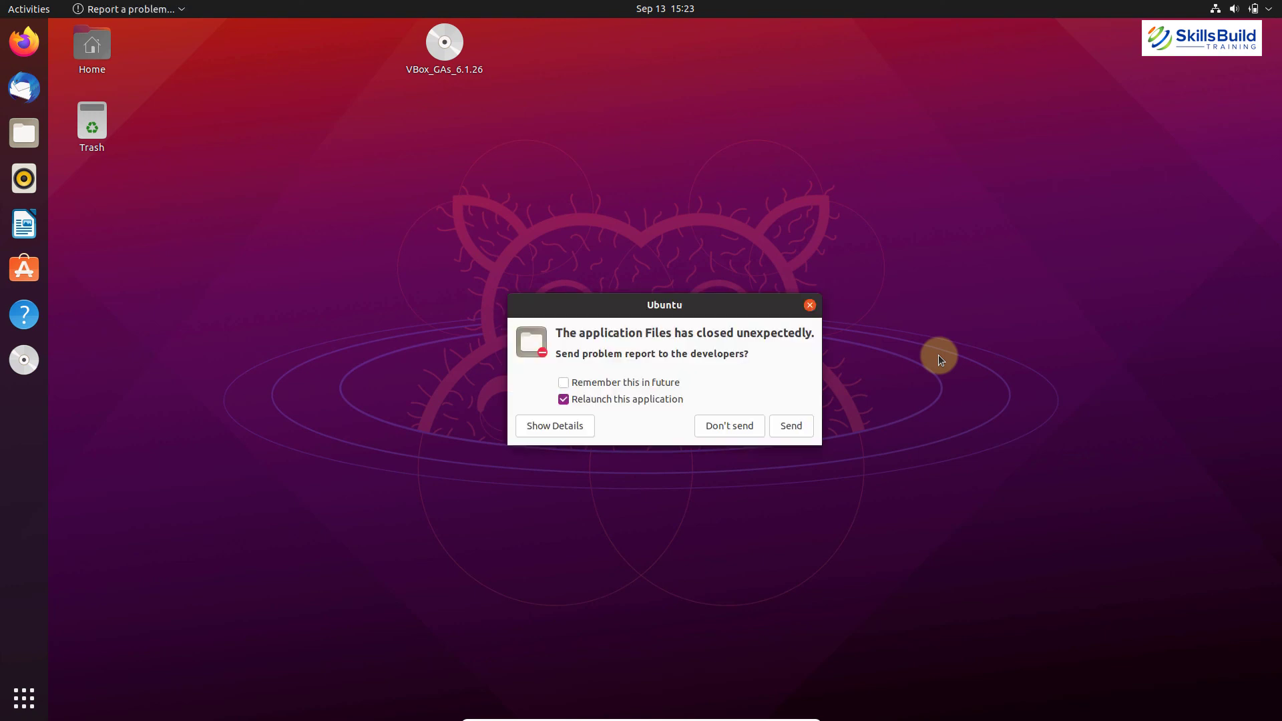
click(810, 306)
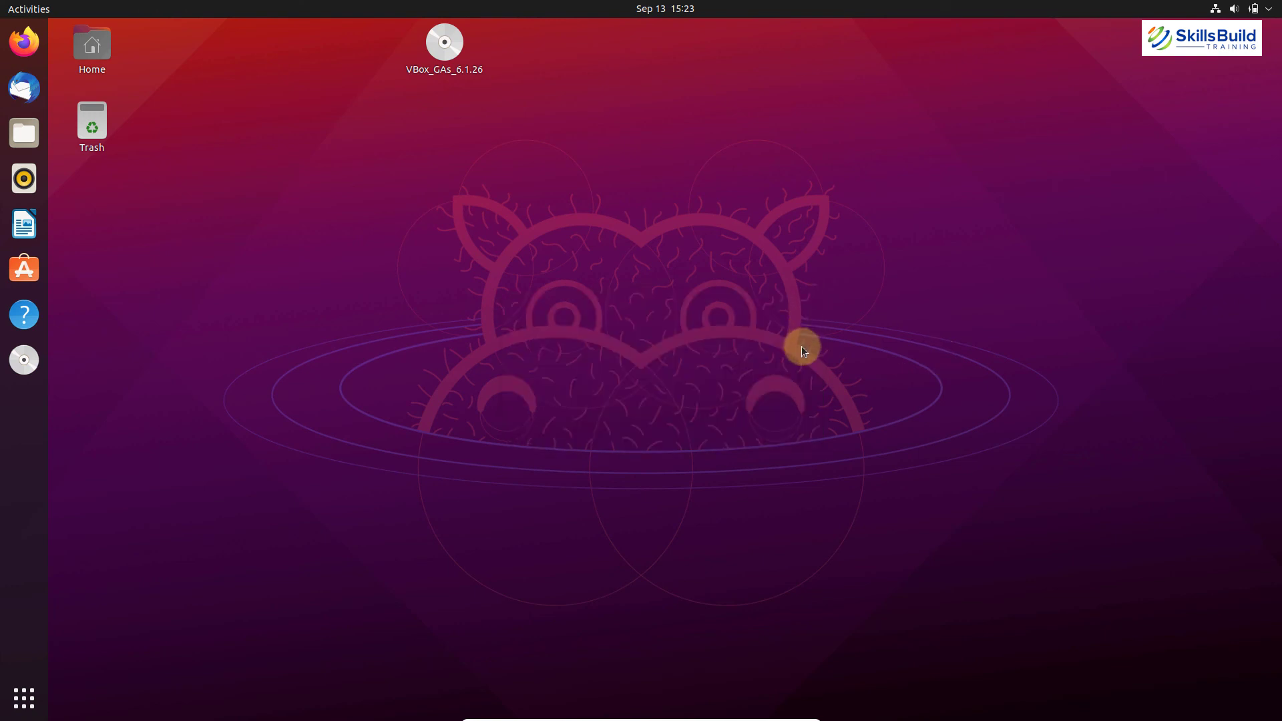